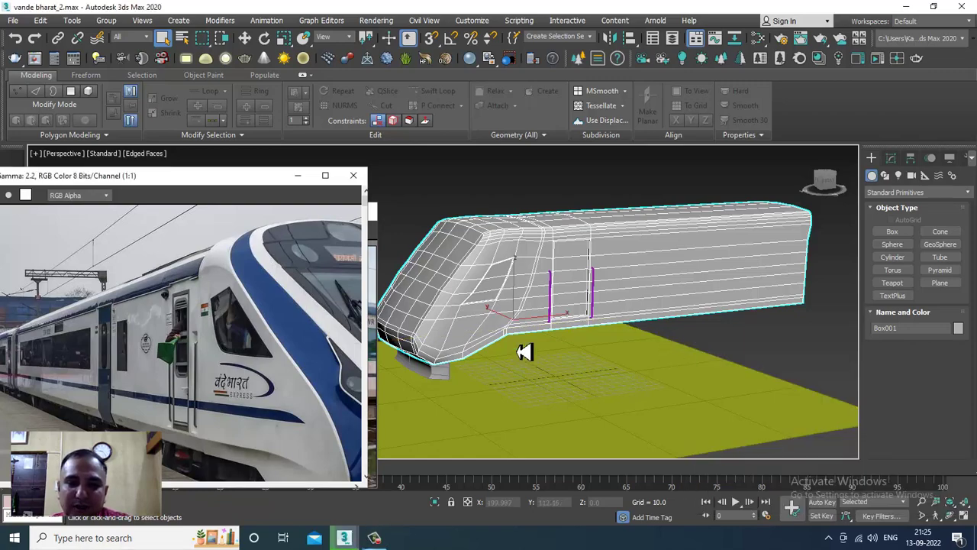
Step: Examine the cab door and its handrails in the perspective and front views against the reference photo
middle_click_drag(630, 317, 614, 277, "alt")
scroll(601, 280, "up", 2)
middle_click_drag(491, 266, 628, 278, "alt")
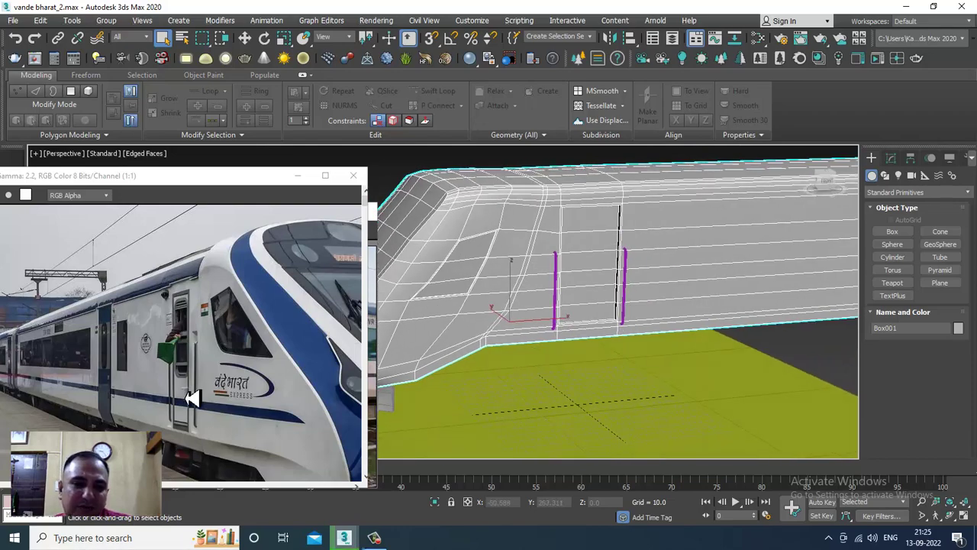
scroll(188, 395, "up", 1)
middle_click_drag(213, 356, 218, 372)
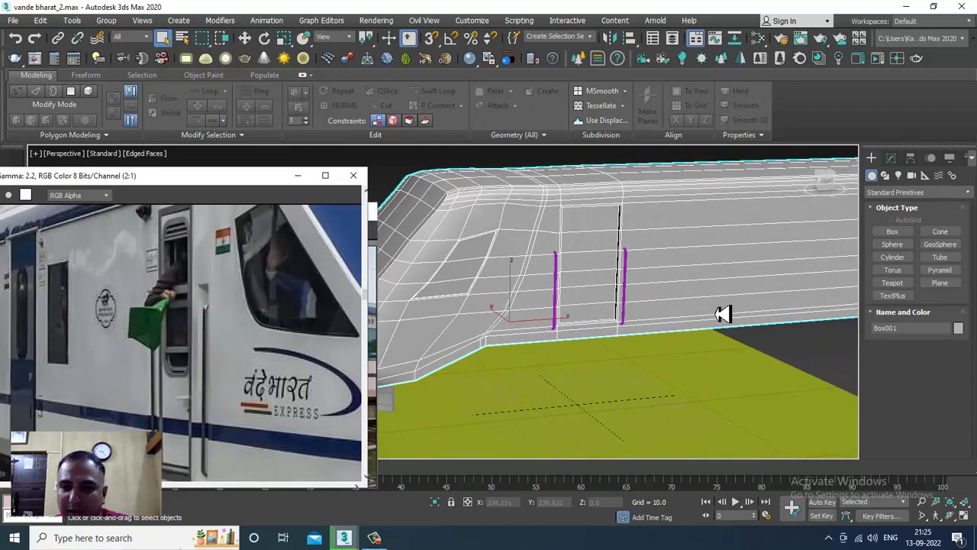
middle_click_drag(719, 314, 608, 354, "alt")
key("alt+w")
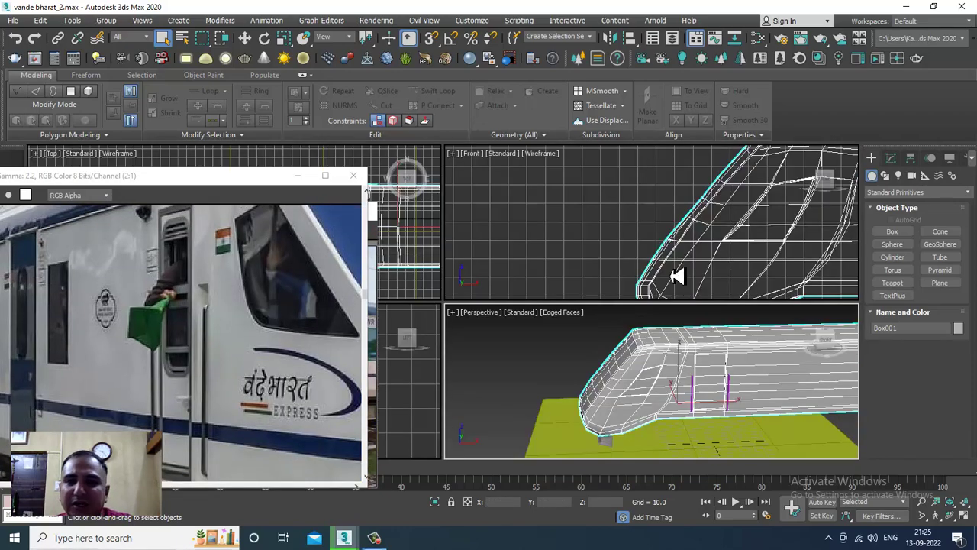
scroll(676, 275, "down", 2)
key("alt+w")
scroll(655, 262, "down", 2)
middle_click_drag(767, 267, 635, 277)
scroll(657, 273, "up", 2)
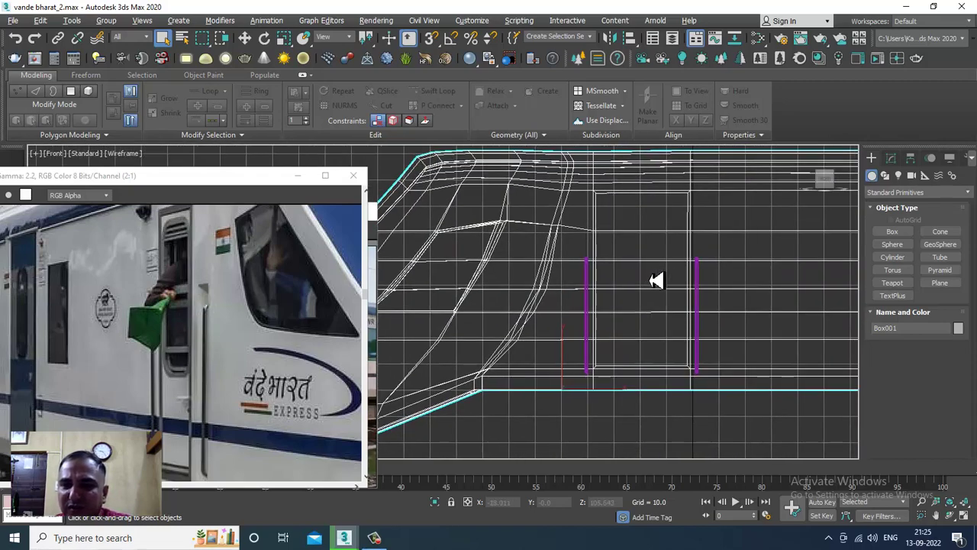
middle_click_drag(696, 274, 614, 292)
scroll(600, 227, "down", 2)
Step: Narrow the cab door by moving the vertex column at its rear edge toward the train's nose
key("1")
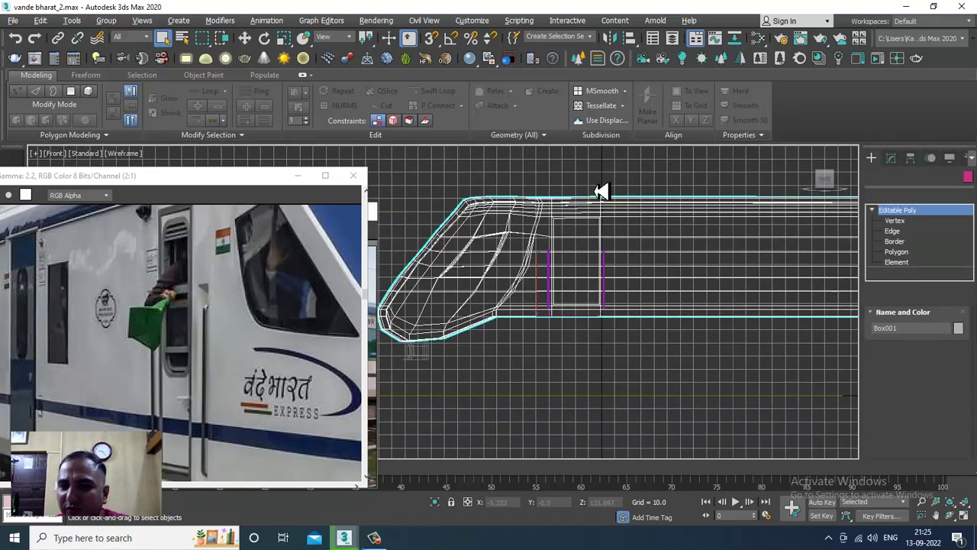
left_click_drag(577, 174, 655, 348)
scroll(623, 234, "up", 2)
key("w")
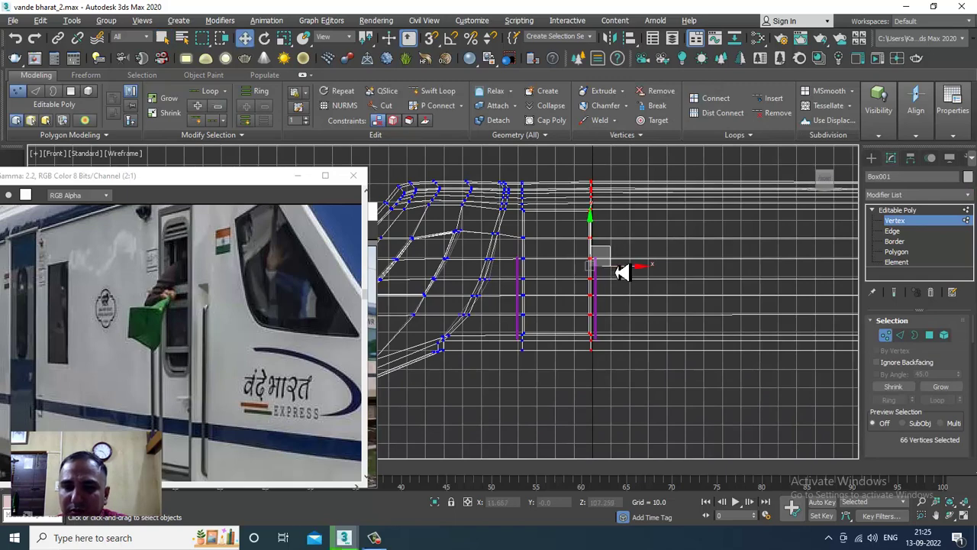
mouse_move(617, 265)
left_mouse_down()
mouse_move(599, 265)
mouse_move(611, 275)
left_mouse_up()
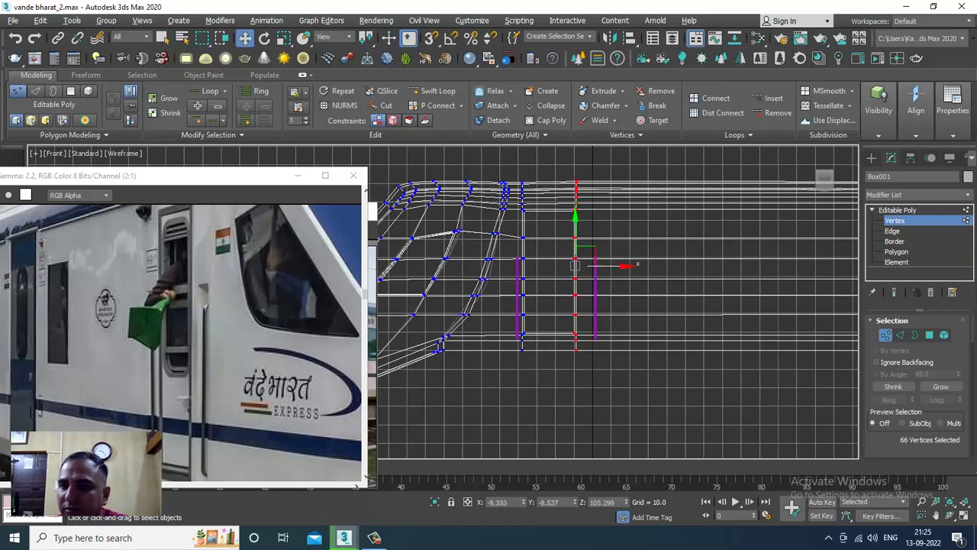
left_click(915, 212)
Step: Move the rear handrail toward the nose so it sits just beside the narrowed door's rear edge
scroll(700, 279, "up", 3)
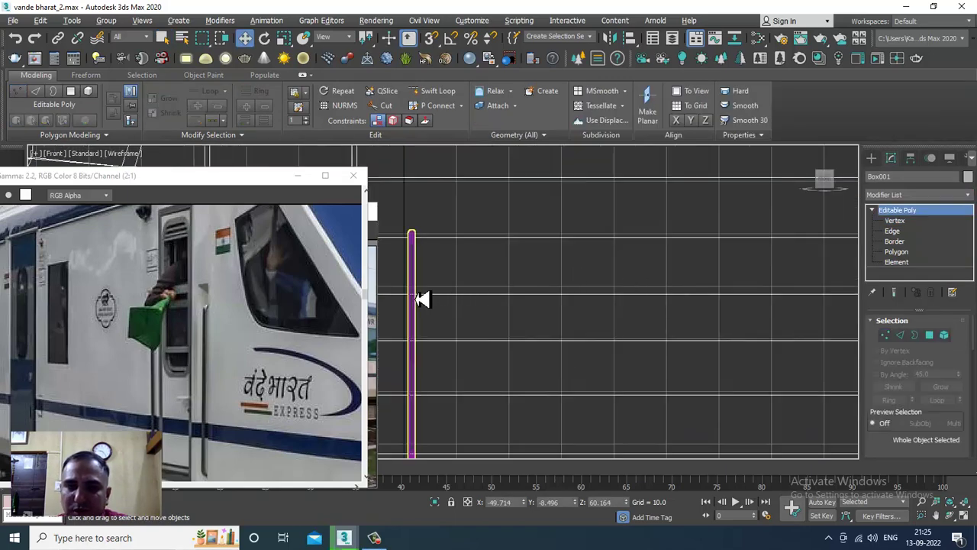
left_click(416, 299)
scroll(416, 299, "down", 2)
middle_click_drag(458, 330, 629, 291)
left_click_drag(624, 307, 591, 309)
middle_click_drag(604, 293, 654, 304)
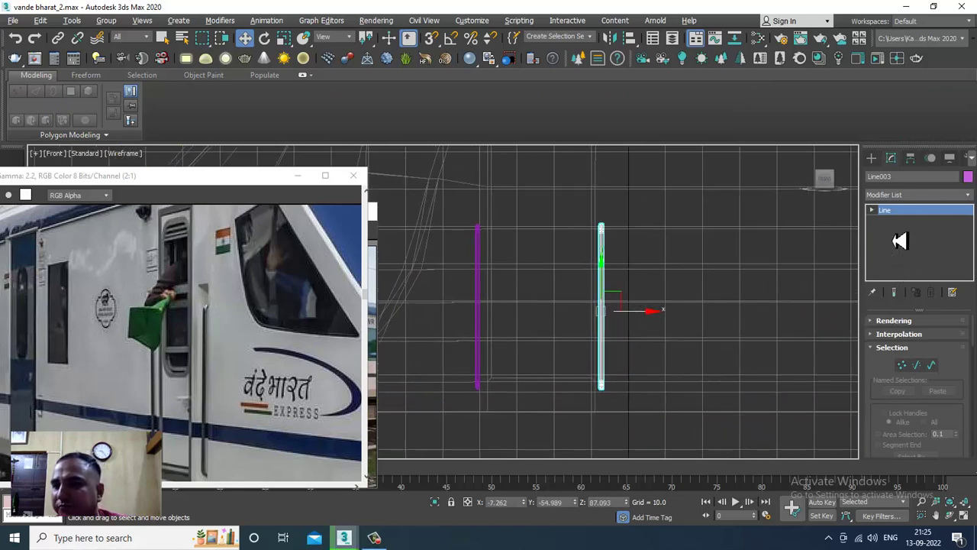
Step: Draw a rectangle spline for the window frame inside the upper part of the cab door
left_click(875, 159)
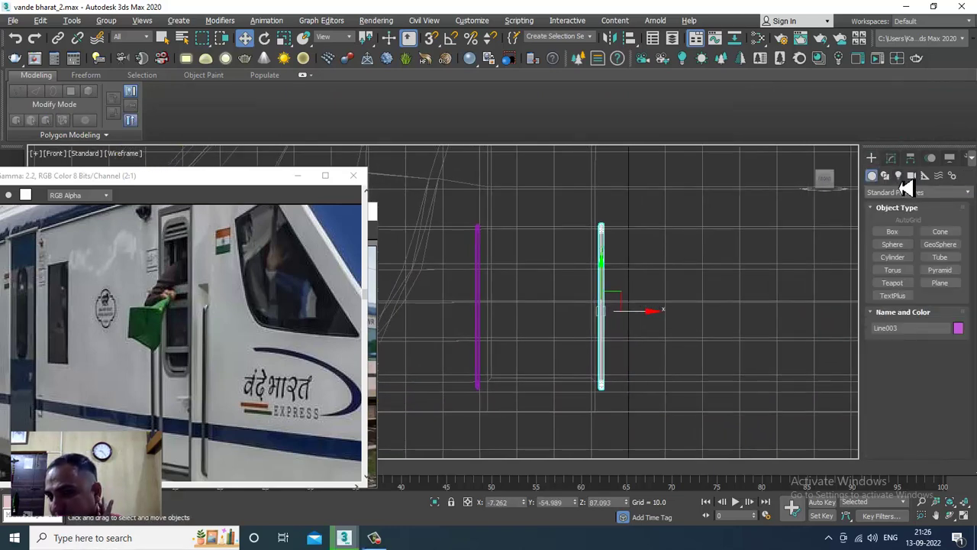
left_click(884, 174)
left_click(938, 244)
middle_click_drag(532, 186, 536, 230)
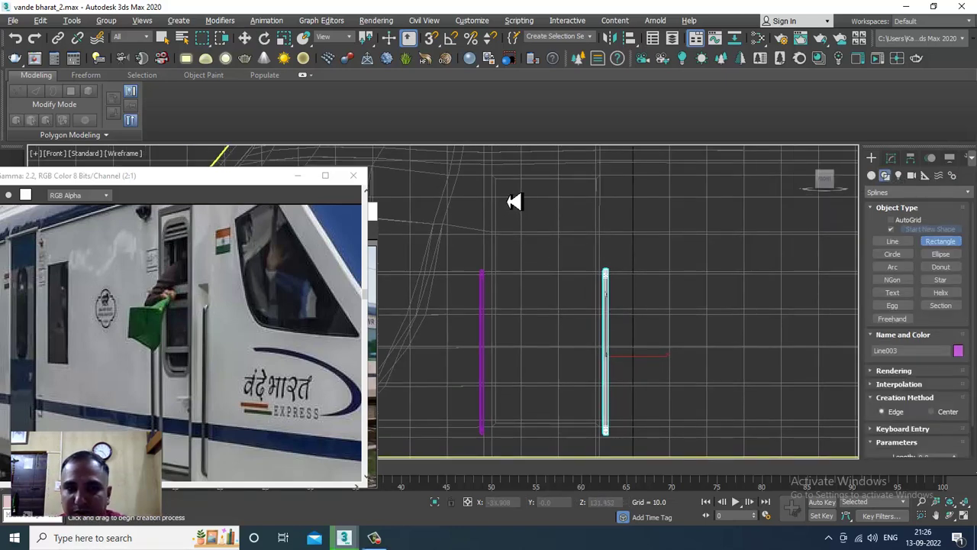
left_click_drag(504, 191, 588, 343)
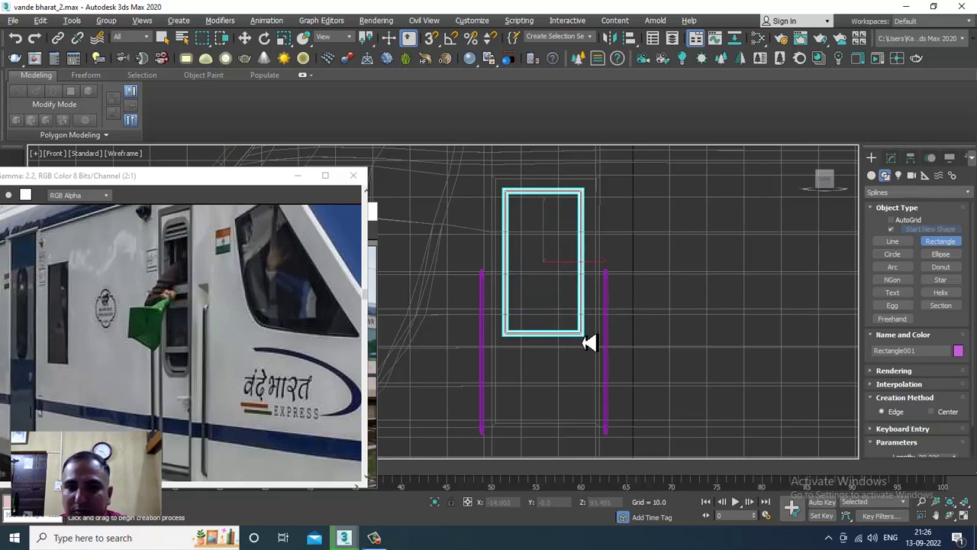
Step: Turn off Enable In Viewport for the window rectangle and convert it to an Editable Spline
key("w")
left_click(890, 159)
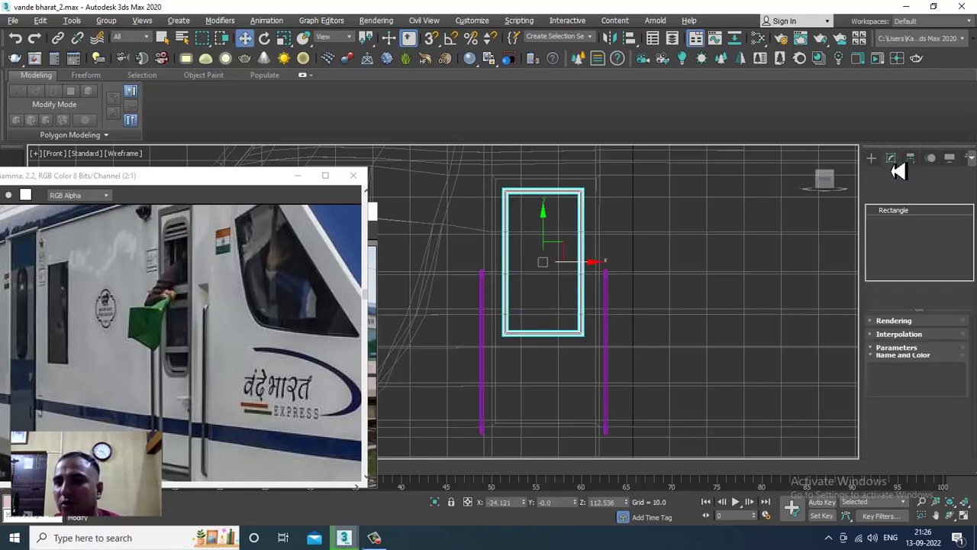
left_click(876, 322)
scroll(883, 363, "up", 3)
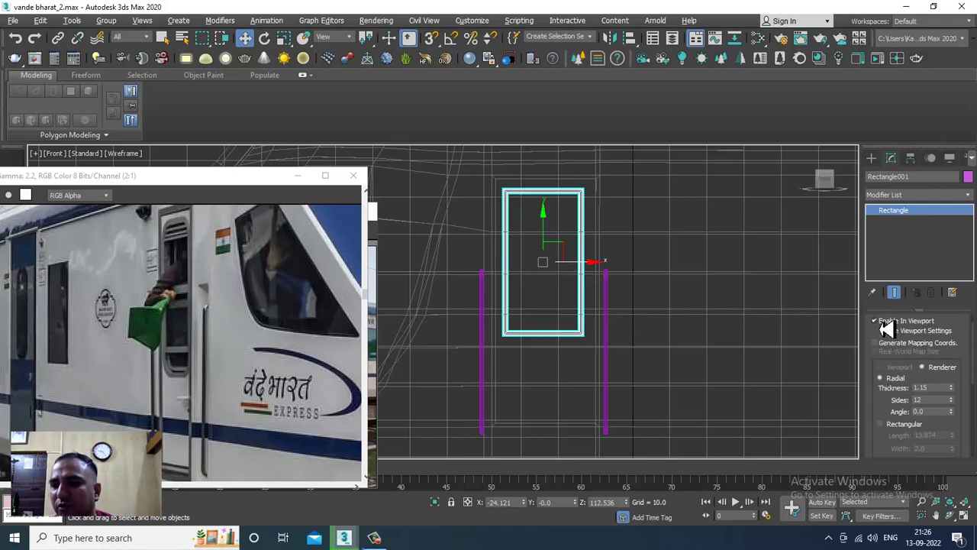
left_click(880, 321)
right_click(912, 224)
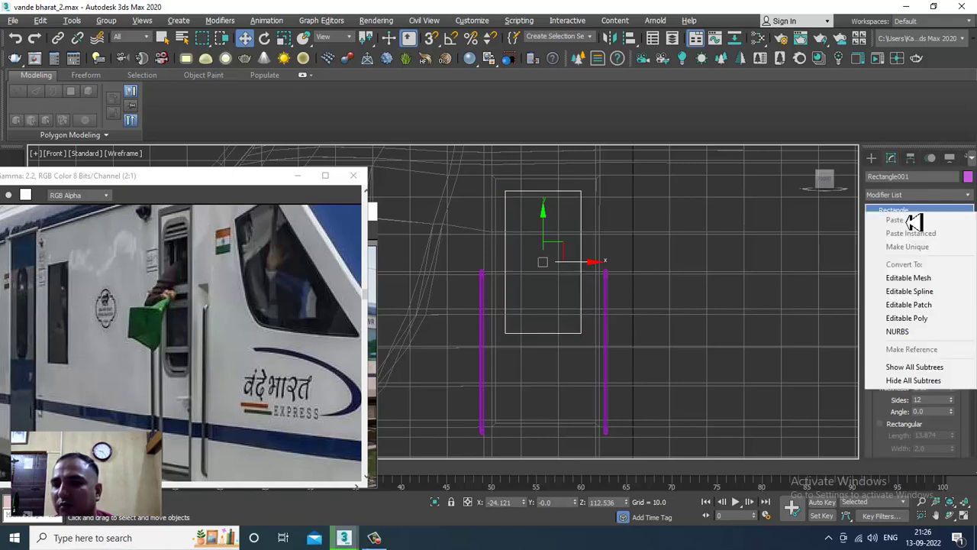
left_click(935, 296)
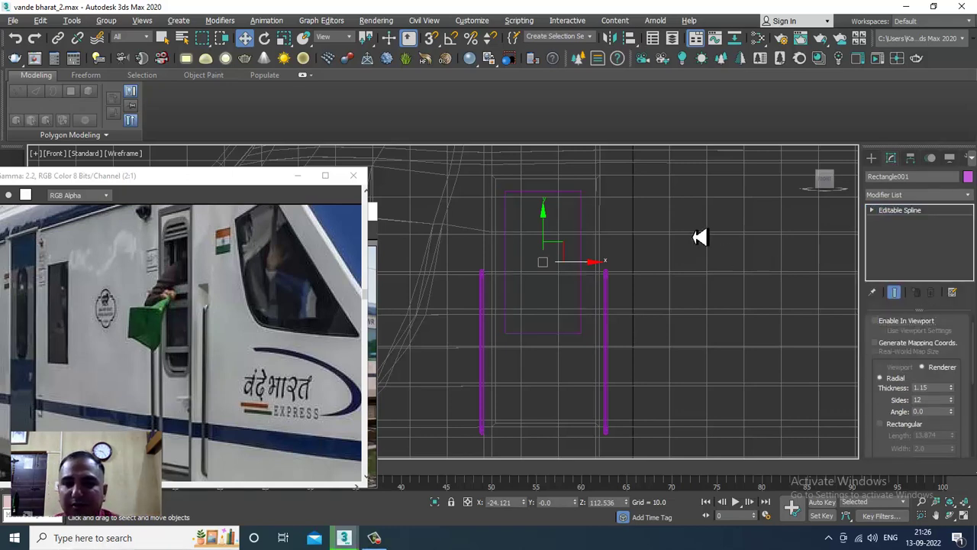
Step: Round all four corners of the window rectangle with Fillet
left_click_drag(895, 401, 904, 3)
left_click_drag(889, 372, 920, 70)
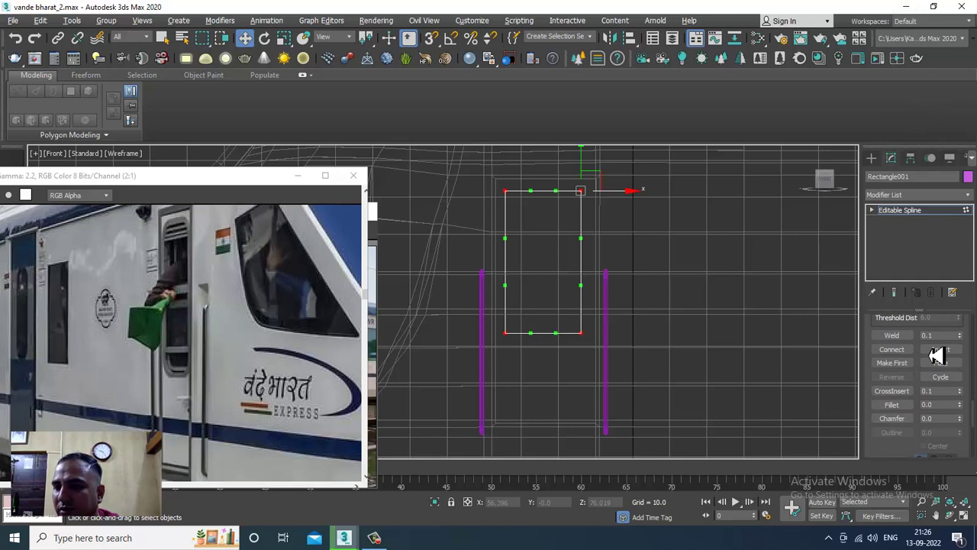
left_click(891, 404)
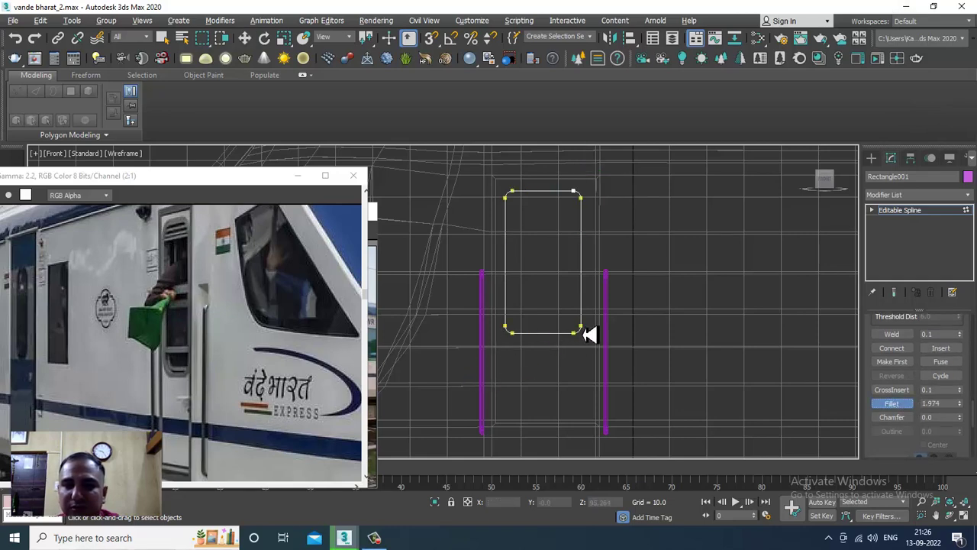
left_click(899, 207)
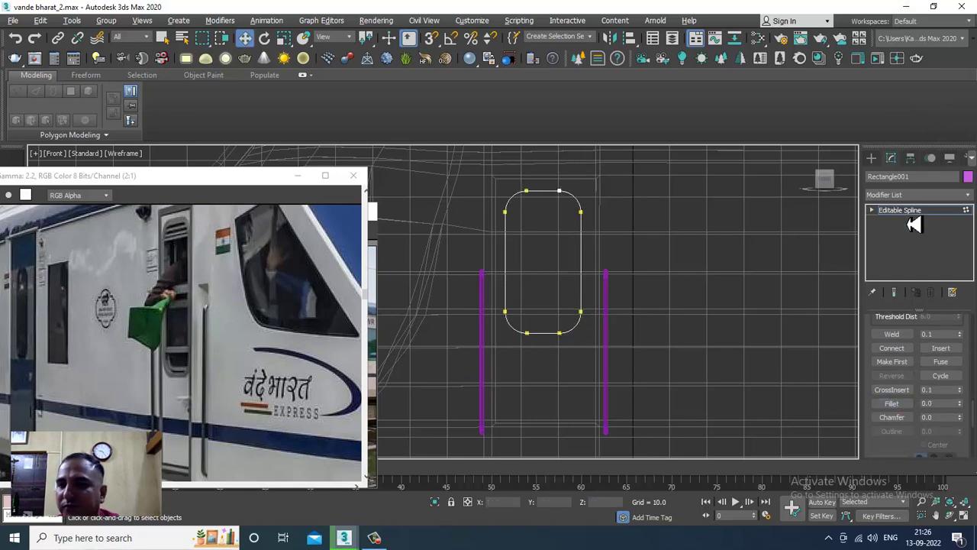
left_click(910, 213)
Step: Enable the window spline in the viewport with a Rectangular cross-section
left_click_drag(875, 339, 887, 474)
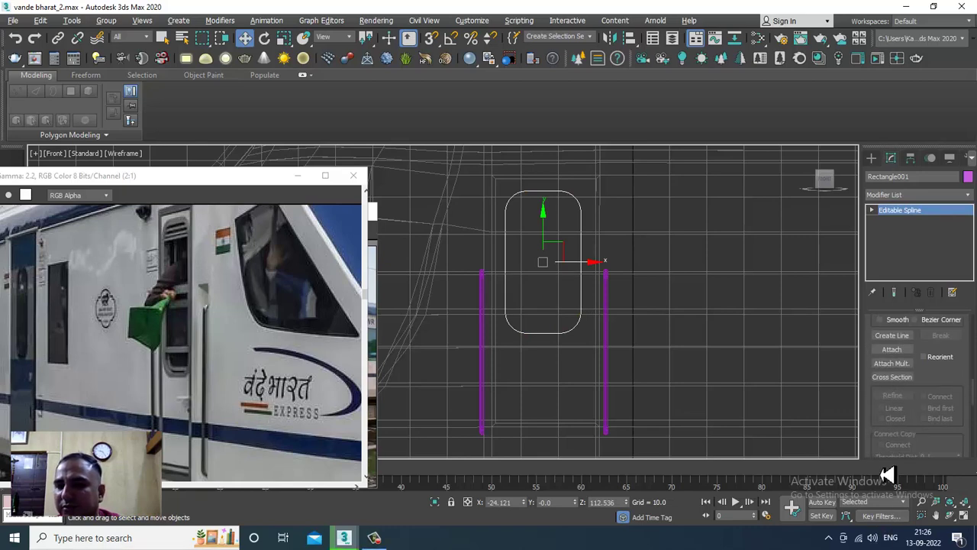
left_click_drag(876, 349, 878, 534)
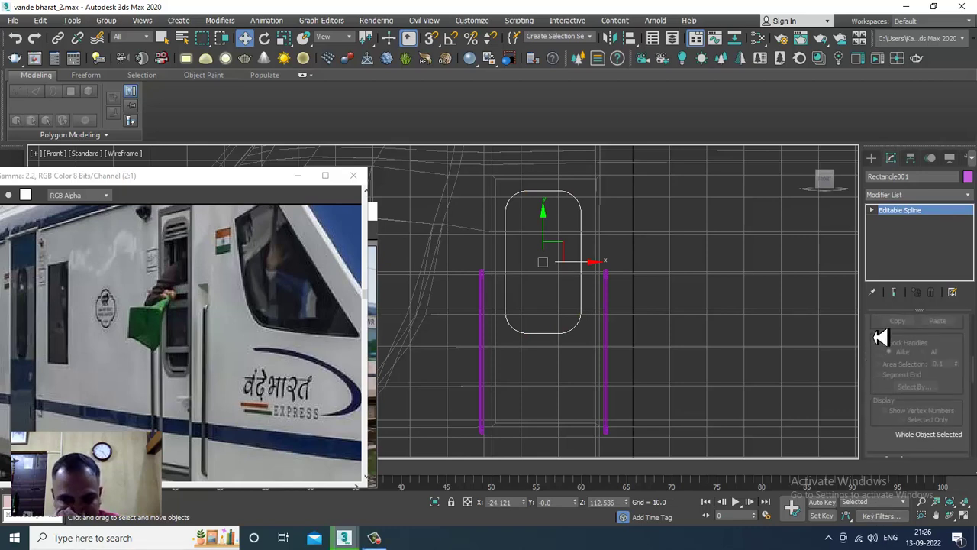
left_click_drag(875, 338, 875, 505)
left_click_drag(873, 342, 871, 403)
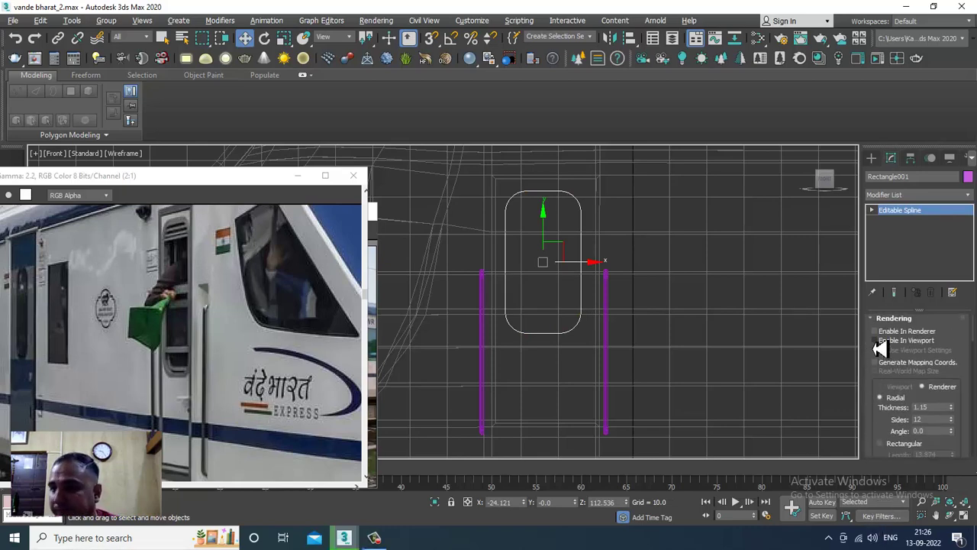
left_click(886, 342)
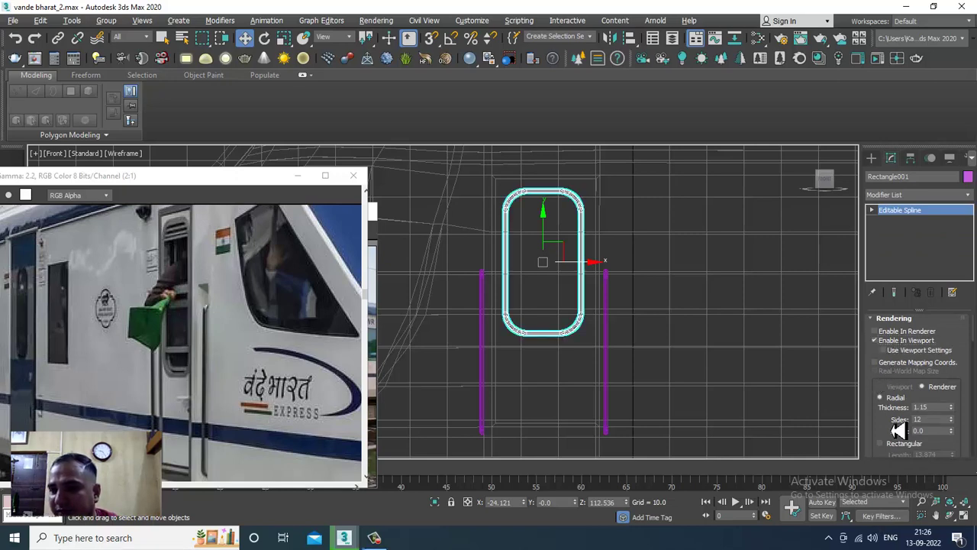
left_click(893, 447)
Step: Move the window frame out along Y to about -65.8, in front of the cab door
key("alt+w")
right_click(756, 387)
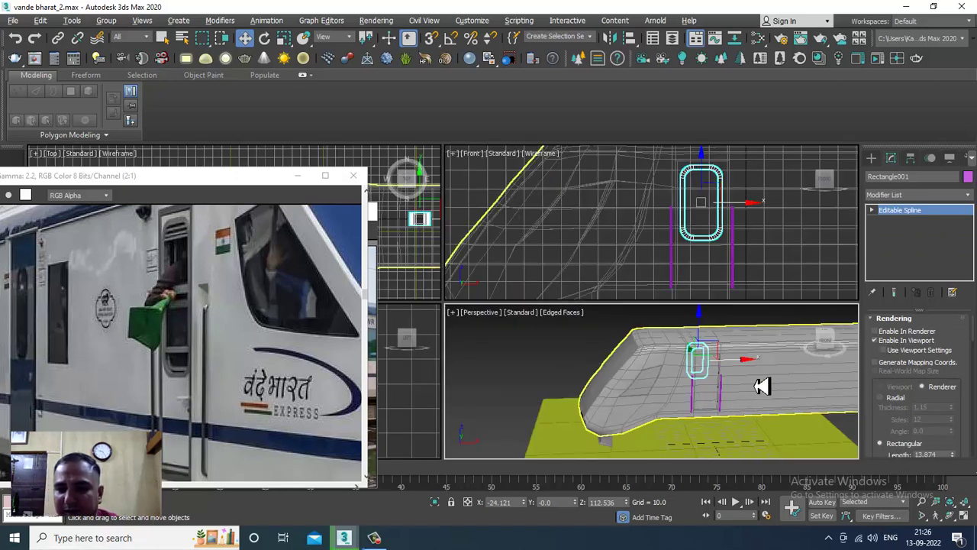
key("alt+w")
middle_click_drag(639, 315, 543, 296, "alt")
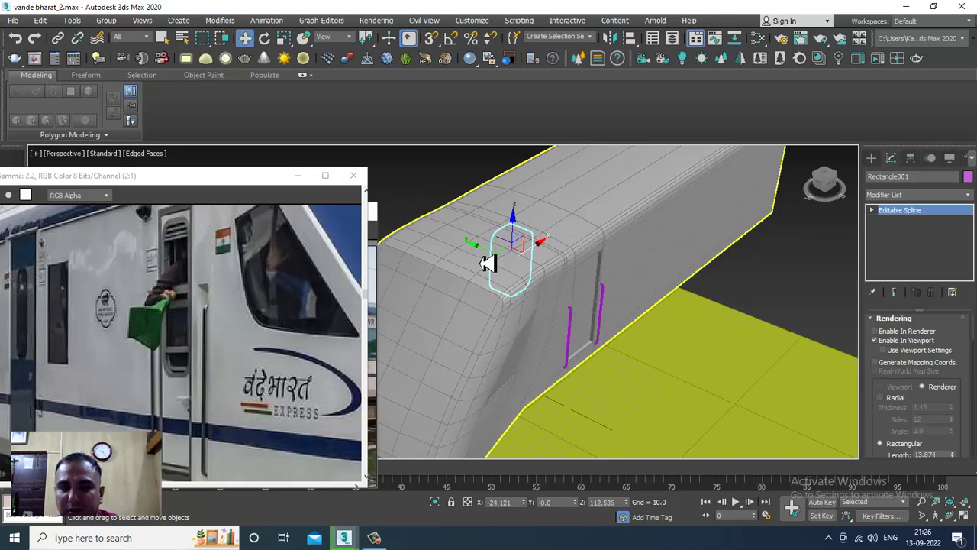
left_click_drag(491, 255, 583, 290)
Step: Set the window frame's rectangular cross-section to length 1.804 and width 1.38
scroll(611, 296, "up", 3)
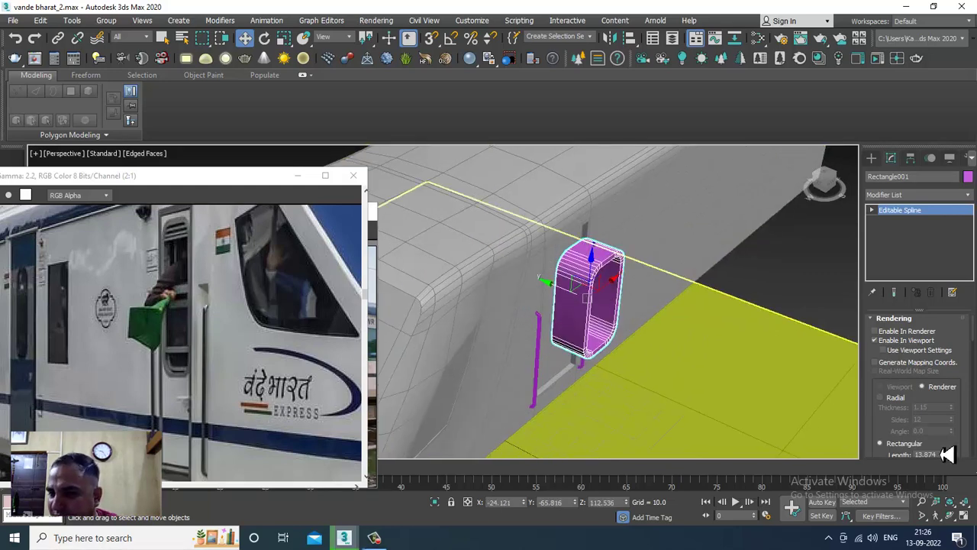
scroll(895, 431, "down", 3)
left_click_drag(954, 387, 956, 431)
scroll(616, 320, "up", 4)
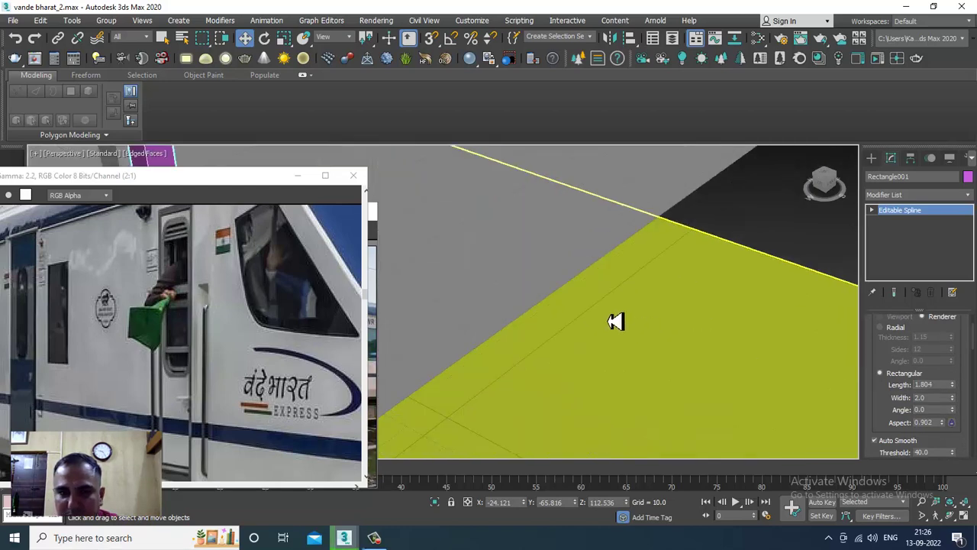
middle_click_drag(616, 321, 679, 340)
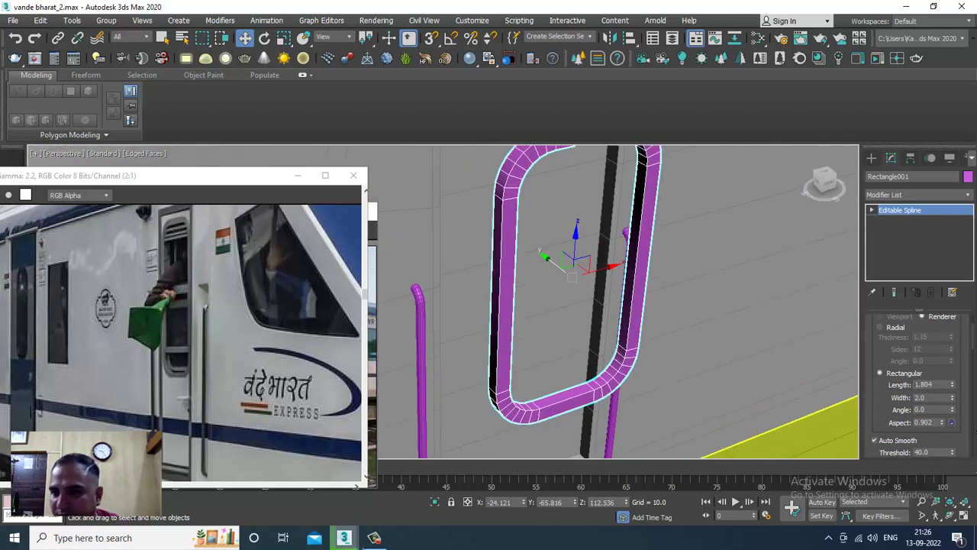
left_click_drag(961, 409, 961, 414)
Step: Convert the window frame to an Editable Poly
scroll(591, 312, "down", 5)
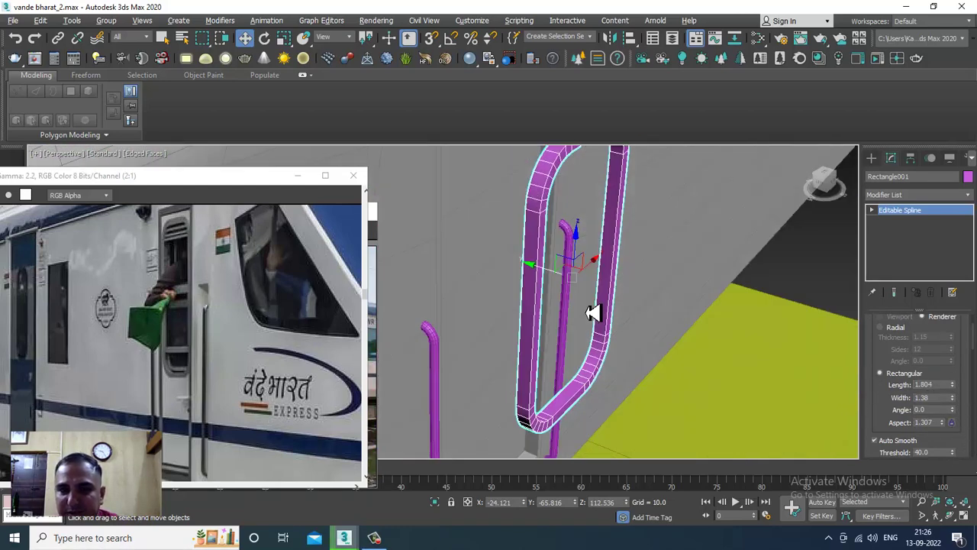
scroll(597, 299, "down", 1)
right_click(577, 224)
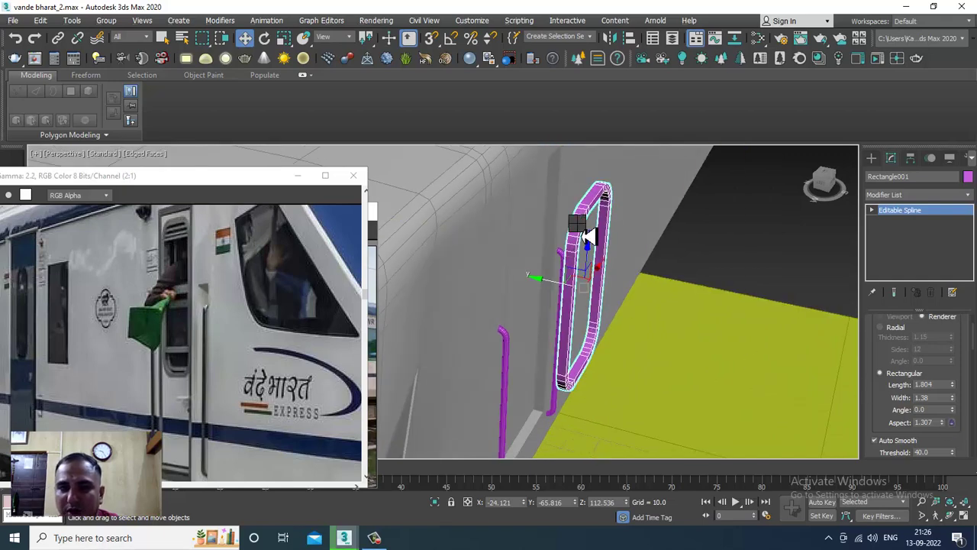
mouse_move(673, 352)
left_click(737, 368)
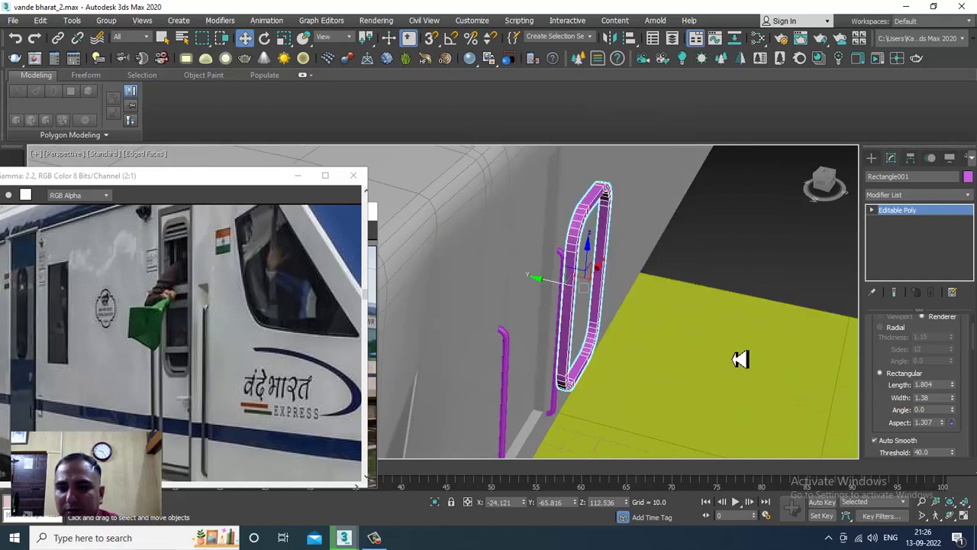
Step: Extrude the outer polygons along the window frame's top edge, including both rounded top corners, by 10
left_click(929, 335)
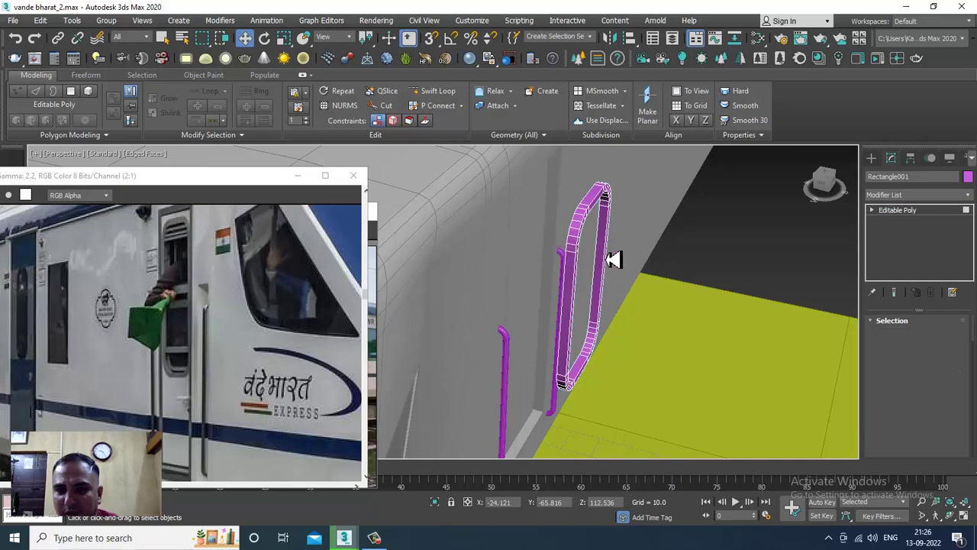
scroll(607, 258, "up", 6)
scroll(576, 261, "down", 4)
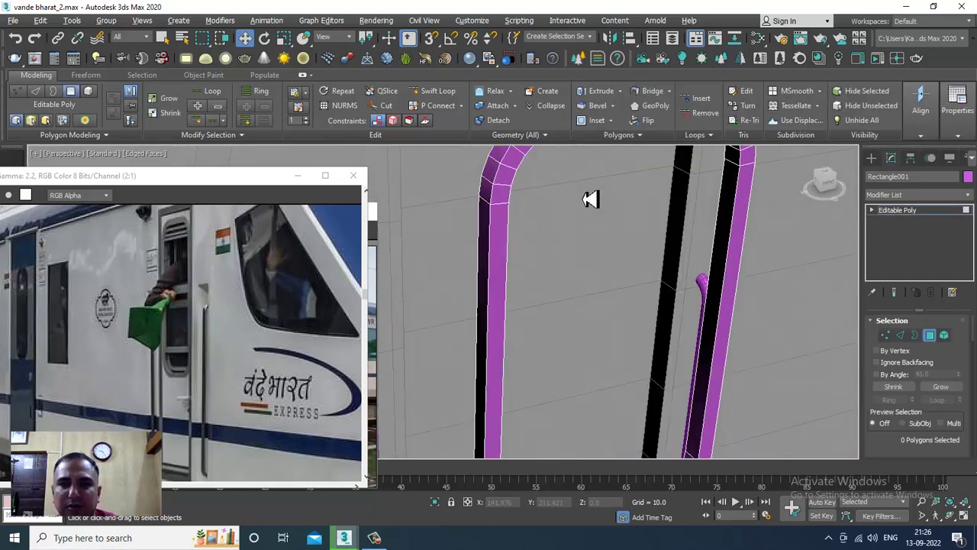
left_click(503, 296)
left_click(509, 285, "ctrl")
left_click(522, 270, "ctrl")
left_click(542, 253, "ctrl")
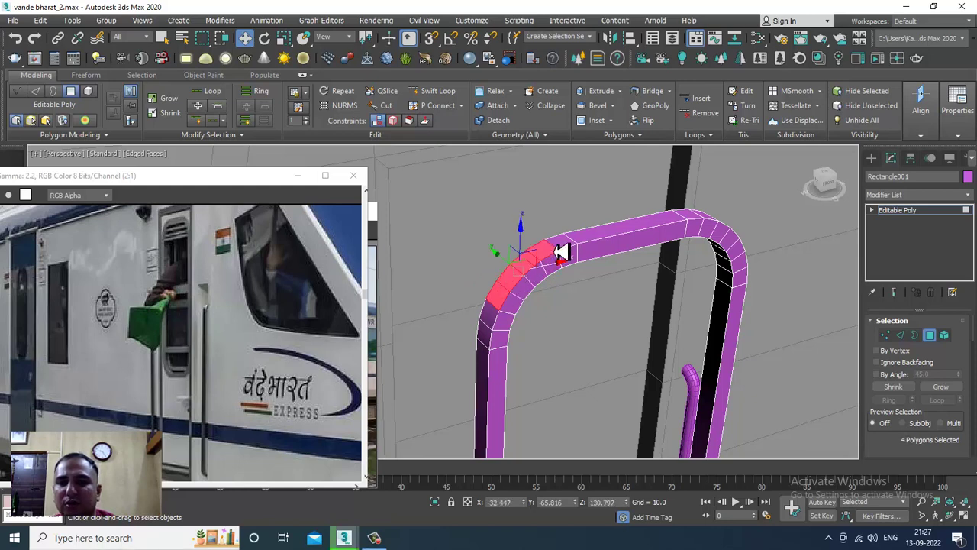
left_click(593, 241, "ctrl")
middle_click_drag(704, 273, 635, 277, "alt")
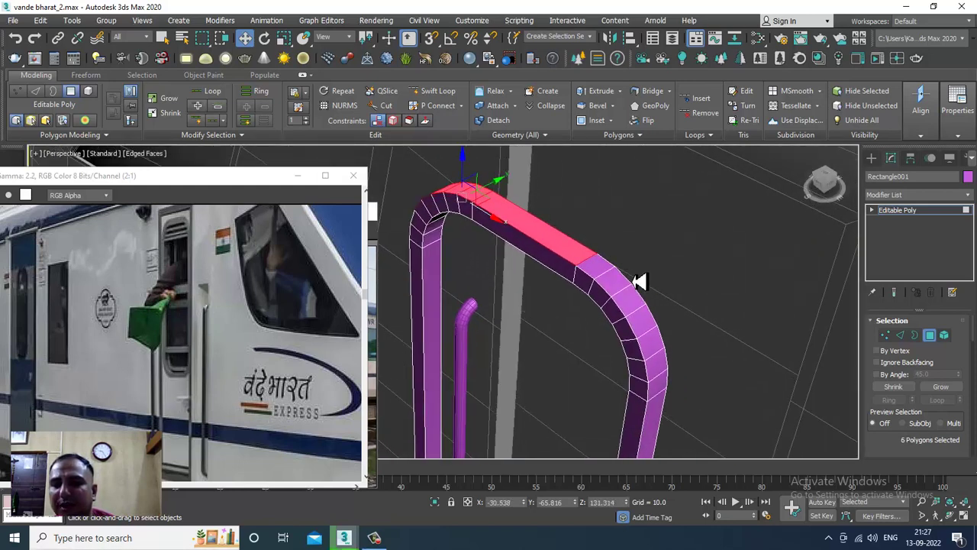
left_click(595, 278, "ctrl")
left_click(607, 281, "ctrl")
left_click(626, 297, "ctrl")
left_click(643, 332, "ctrl")
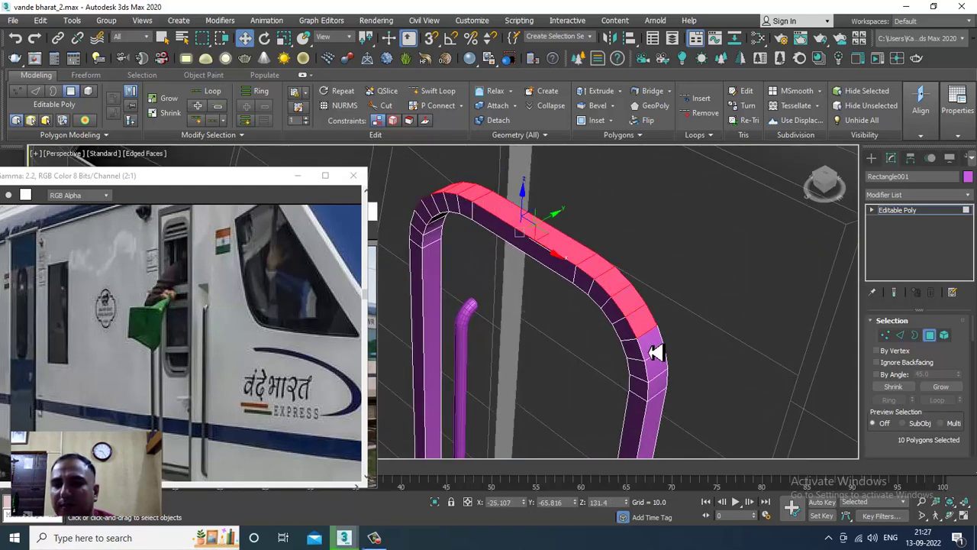
left_click(648, 344, "ctrl")
scroll(644, 334, "down", 4)
middle_click_drag(651, 340, 703, 319, "alt")
scroll(920, 451, "down", 2)
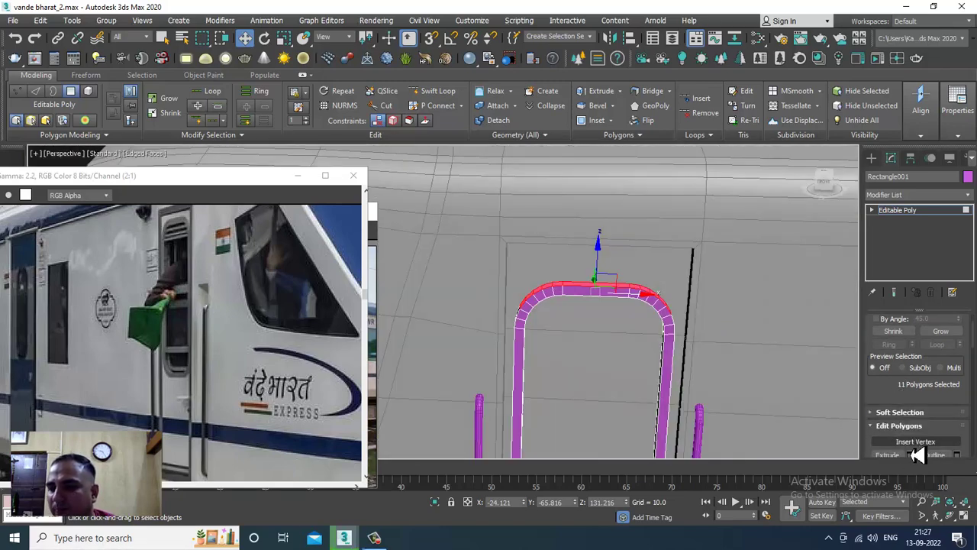
left_click(910, 455)
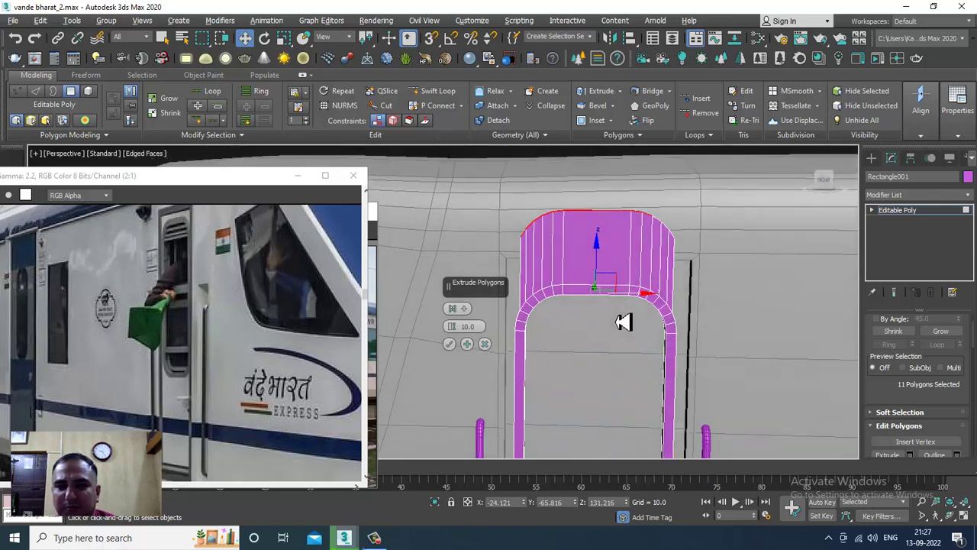
left_click(451, 345)
Step: Flatten the extruded top edge of the window frame along Z and lower it by about 1.8
key("r")
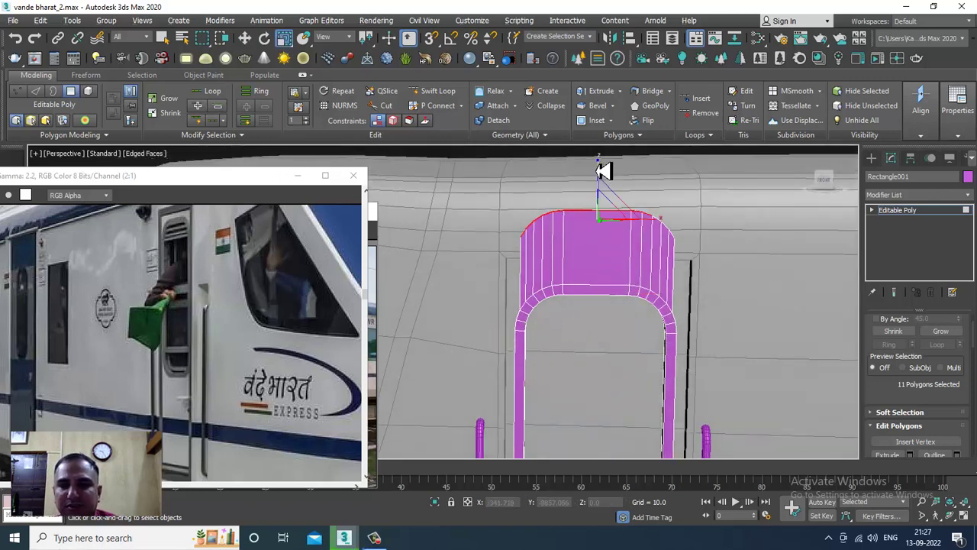
left_click_drag(603, 171, 613, 364)
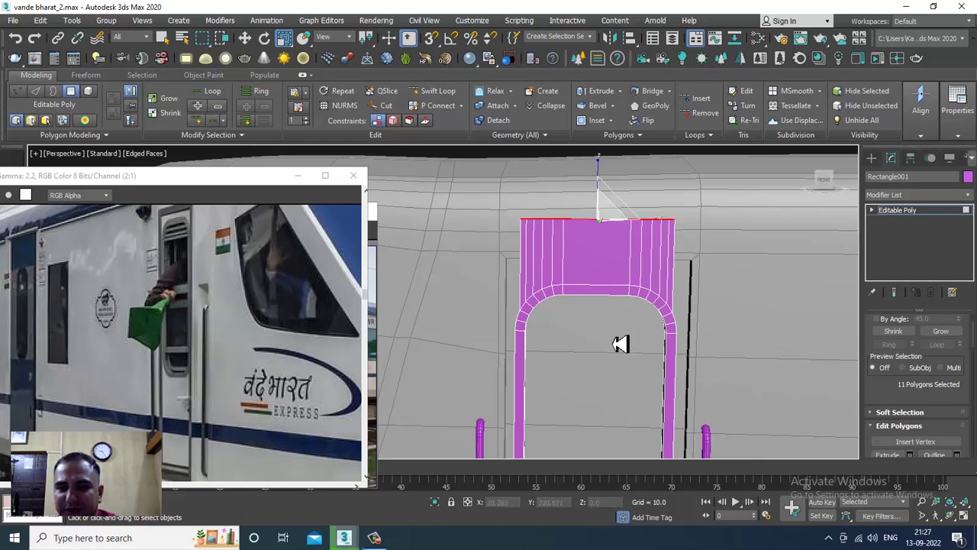
key("w")
middle_click_drag(612, 277, 624, 219, "alt")
left_click_drag(605, 188, 611, 209)
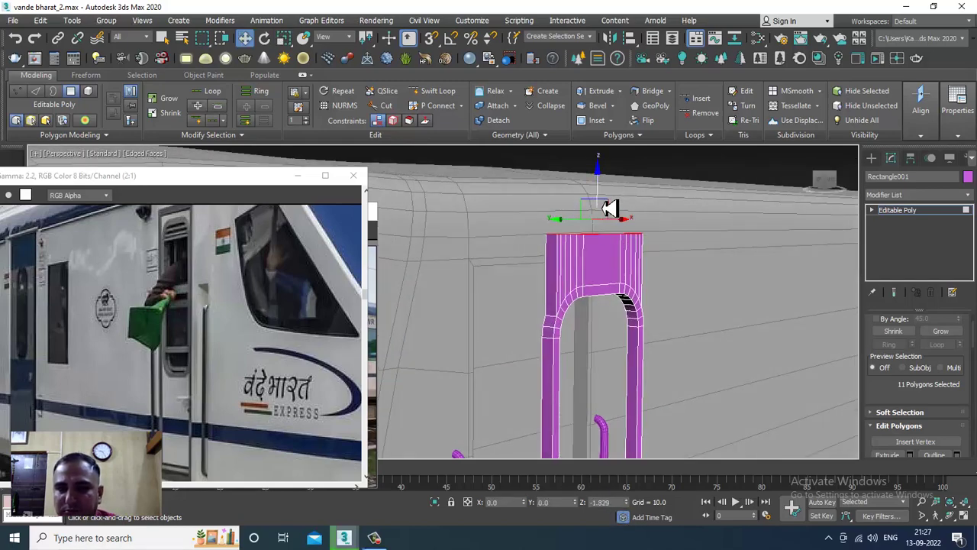
Step: Extrude the outer polygons down the window frame's left side, from the top extension to the lower corner, by 10
middle_click_drag(677, 298, 619, 330, "alt")
scroll(625, 240, "down", 4)
scroll(585, 223, "up", 5)
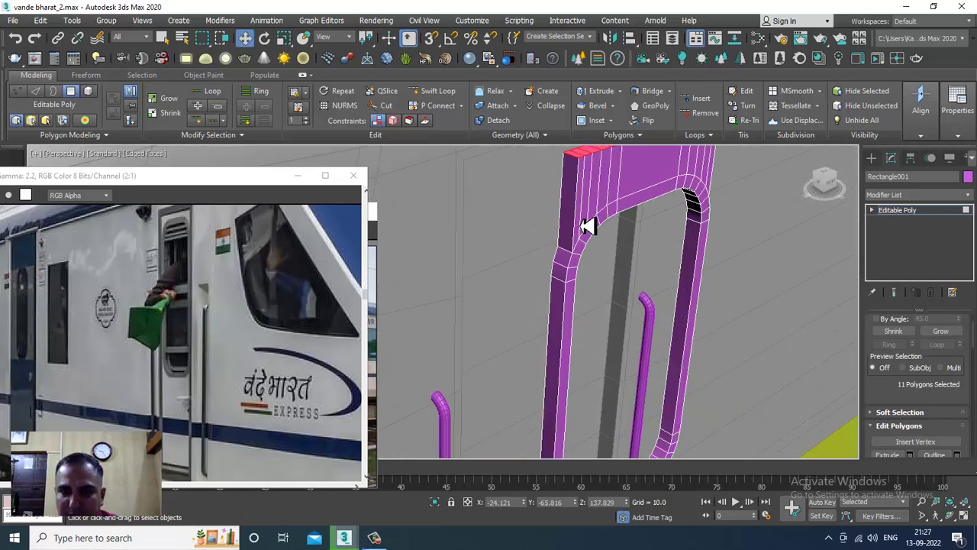
left_click(567, 230)
left_click(568, 264, "ctrl")
left_click(565, 283, "ctrl")
left_click(567, 311, "ctrl")
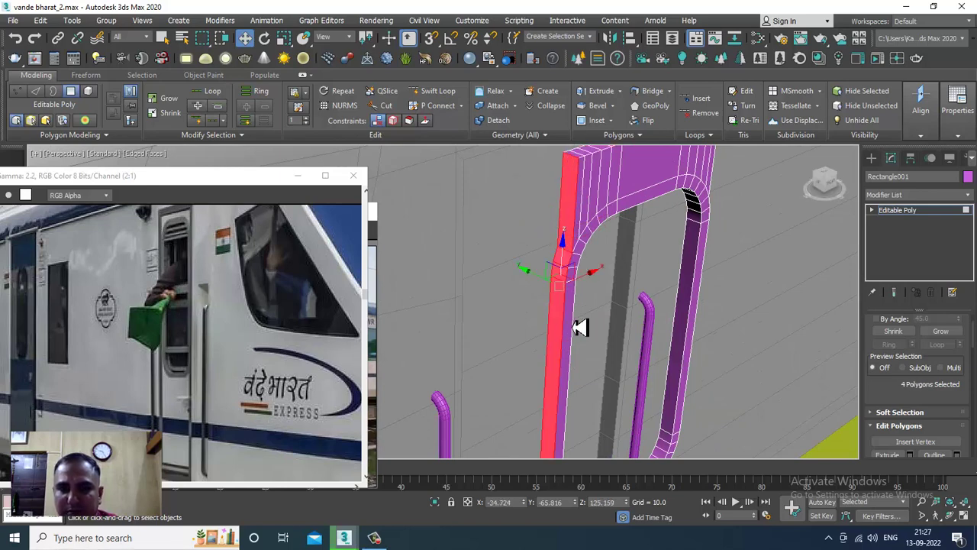
scroll(583, 332, "down", 3)
middle_click_drag(628, 404, 644, 265)
scroll(625, 276, "down", 1)
scroll(595, 322, "up", 3)
middle_click_drag(639, 316, 591, 324, "alt")
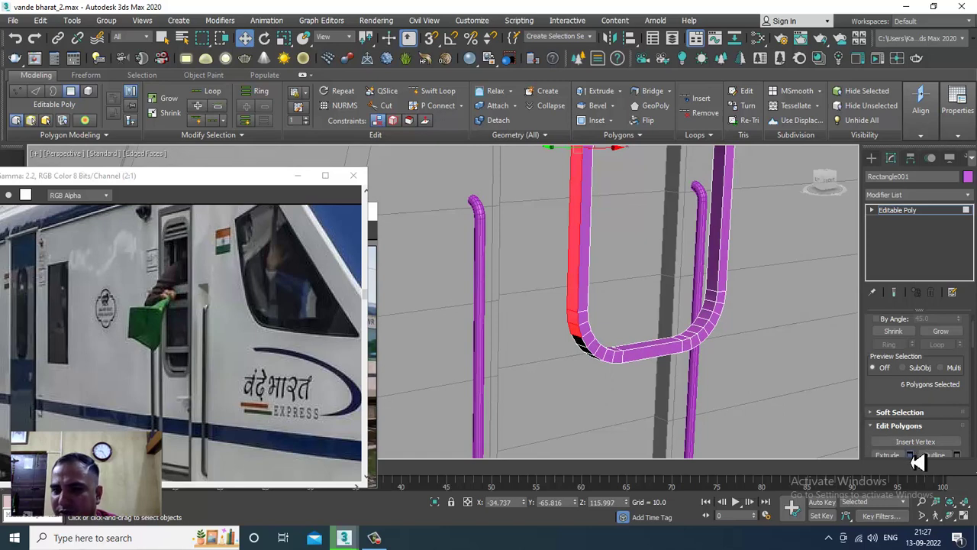
left_click(911, 457)
scroll(780, 279, "down", 3)
middle_click_drag(752, 283, 687, 290, "alt")
left_click(450, 345)
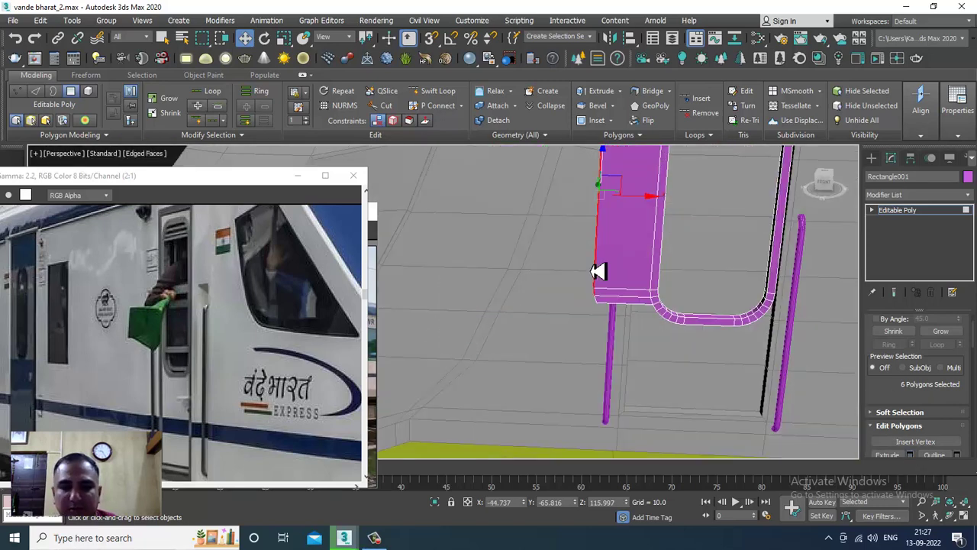
Step: Flatten the extruded left side along X and move it inward to X about -38.7
scroll(701, 170, "down", 5)
middle_click_drag(701, 170, 693, 235)
key("r")
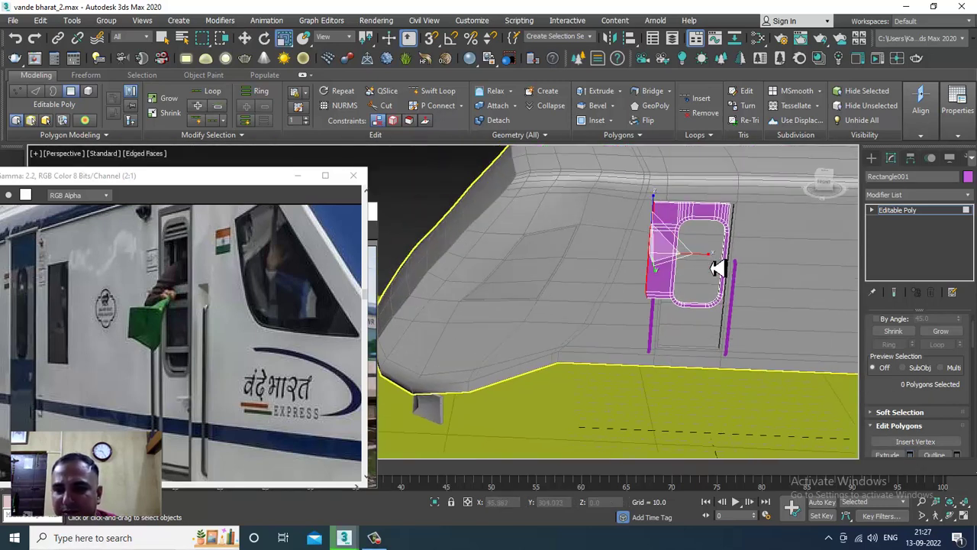
left_click_drag(710, 260, 447, 263)
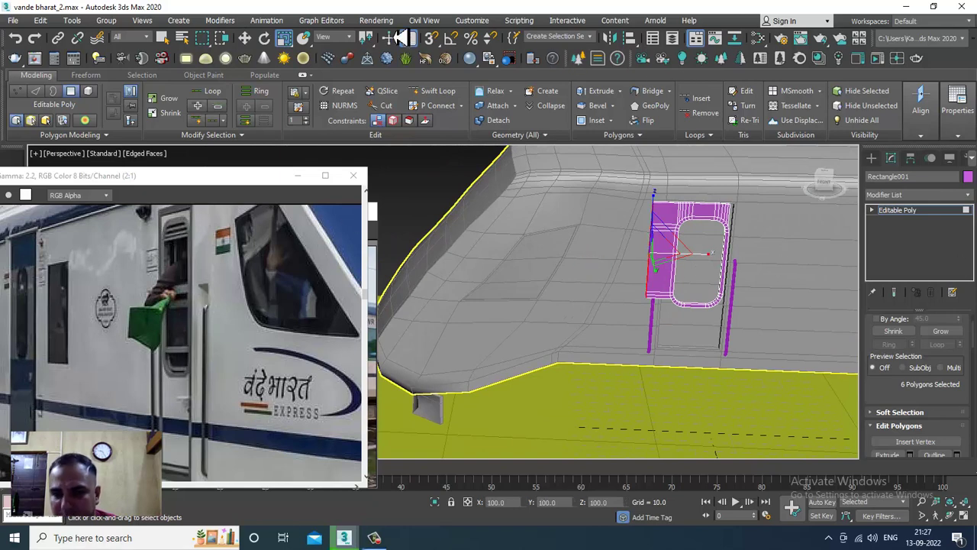
mouse_move(680, 240)
middle_mouse_down("alt")
mouse_move(673, 252)
mouse_move(662, 238)
middle_mouse_up("alt")
scroll(663, 238, "up", 3)
key("w")
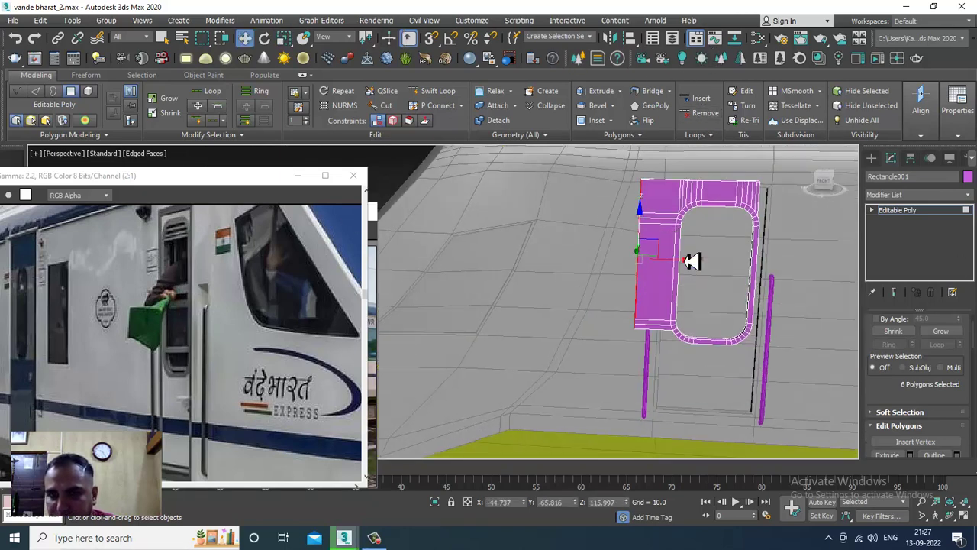
left_click_drag(685, 271, 710, 267)
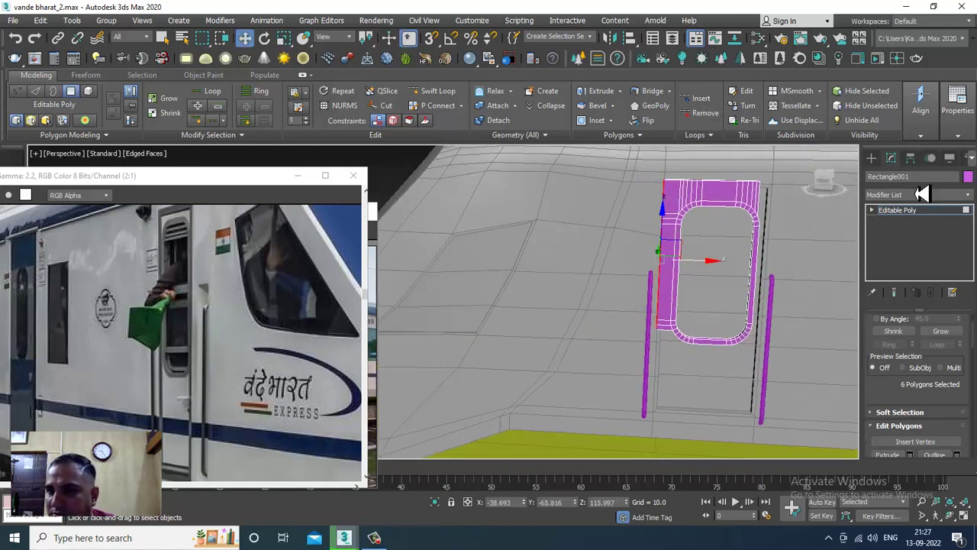
left_click(907, 216)
Step: Extrude the outer polygons down the window frame's right side, from the top extension to the lower corner, by 10
mouse_move(657, 240)
middle_mouse_down("alt")
mouse_move(606, 247)
mouse_move(675, 249)
middle_mouse_up("alt")
scroll(693, 257, "up", 3)
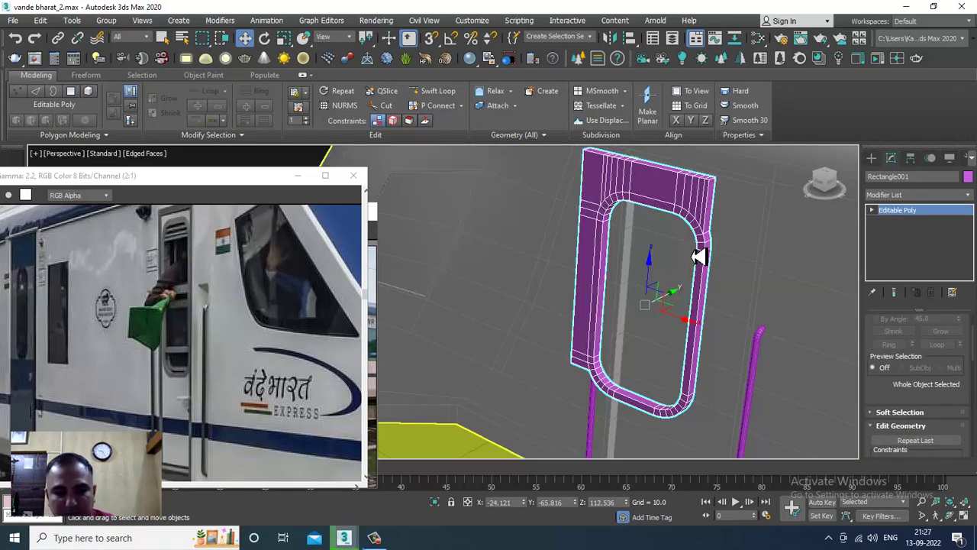
key("4")
left_click(709, 224)
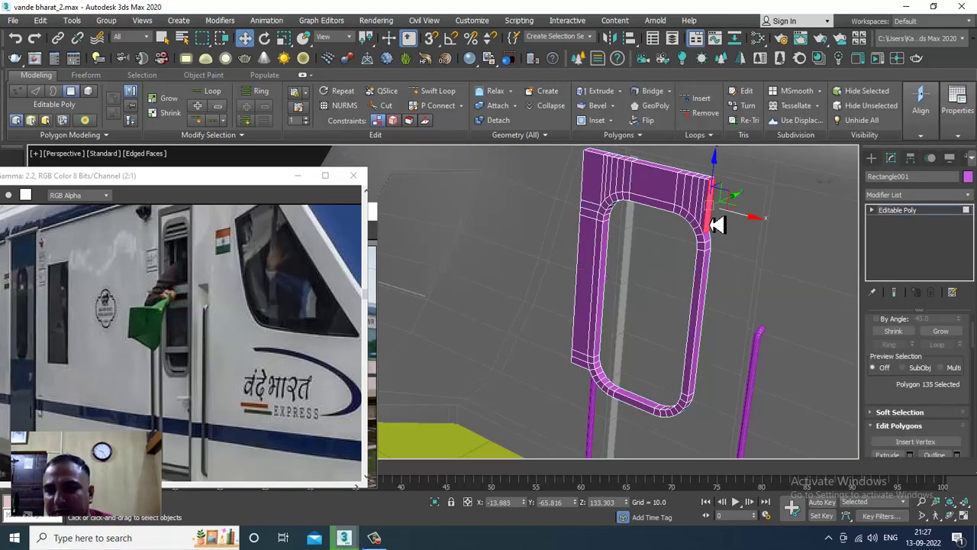
scroll(706, 224, "up", 3)
left_click(710, 250, "ctrl")
left_click(711, 258, "ctrl")
middle_click_drag(708, 261, 696, 200)
left_click(694, 254, "ctrl")
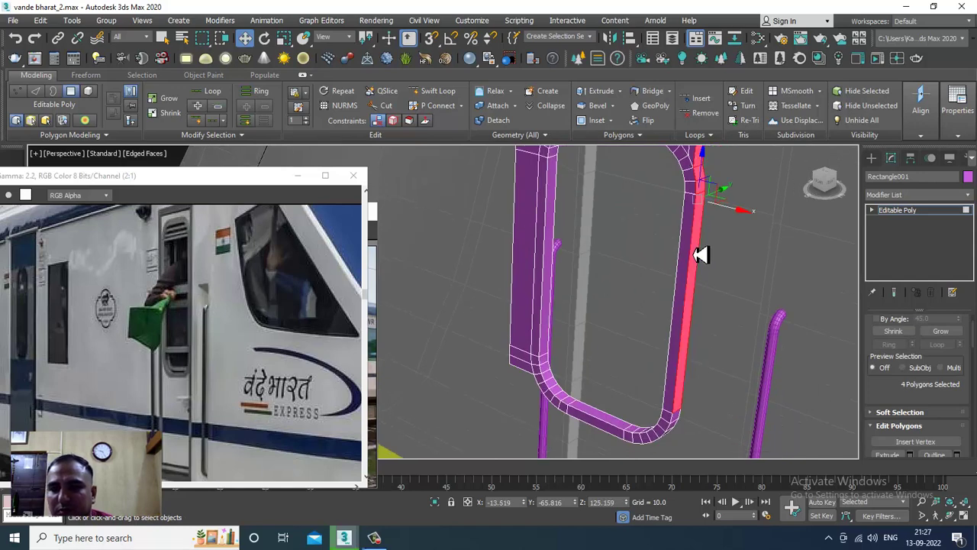
middle_click_drag(720, 308, 722, 291, "alt")
middle_click_drag(703, 442, 677, 304)
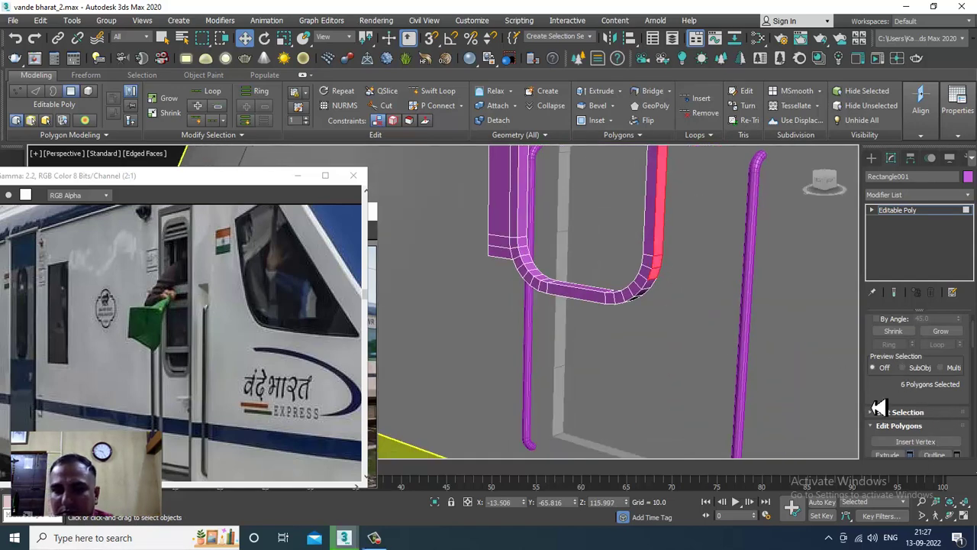
left_click(909, 454)
left_click(450, 345)
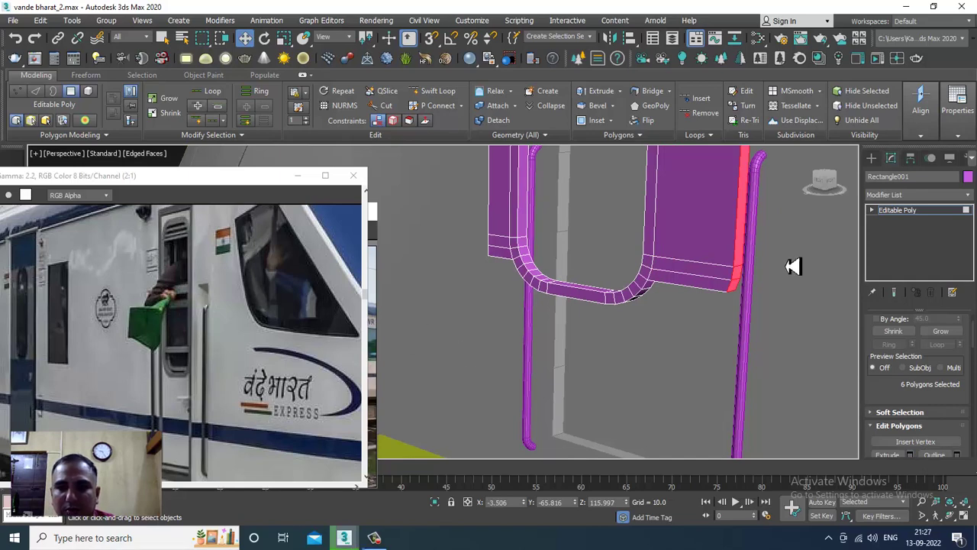
Step: Flatten the extruded right side along X and move it inward to X about -10.1
scroll(788, 259, "down", 4)
middle_click_drag(792, 227, 724, 307)
key("r")
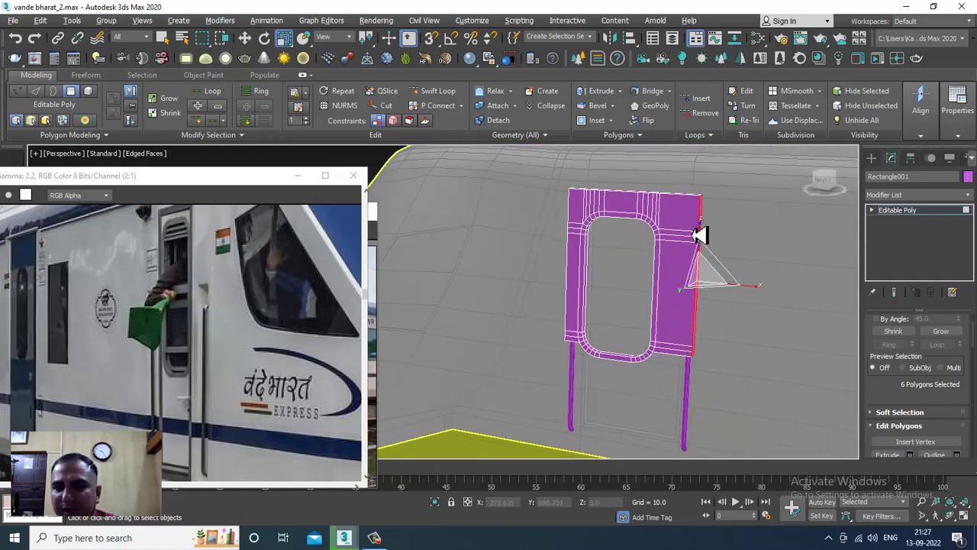
middle_click_drag(698, 233, 728, 234, "alt")
key("w")
left_click_drag(734, 291, 709, 291)
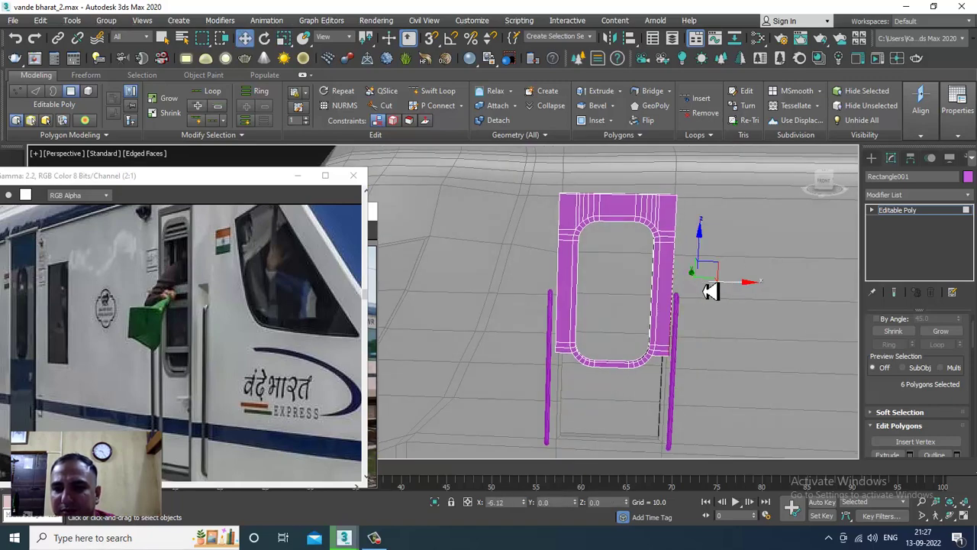
Step: Extrude all the underside polygons of the window frame, including both side extensions and the rounded bottom corners, by 10
middle_click_drag(709, 283, 617, 288, "alt")
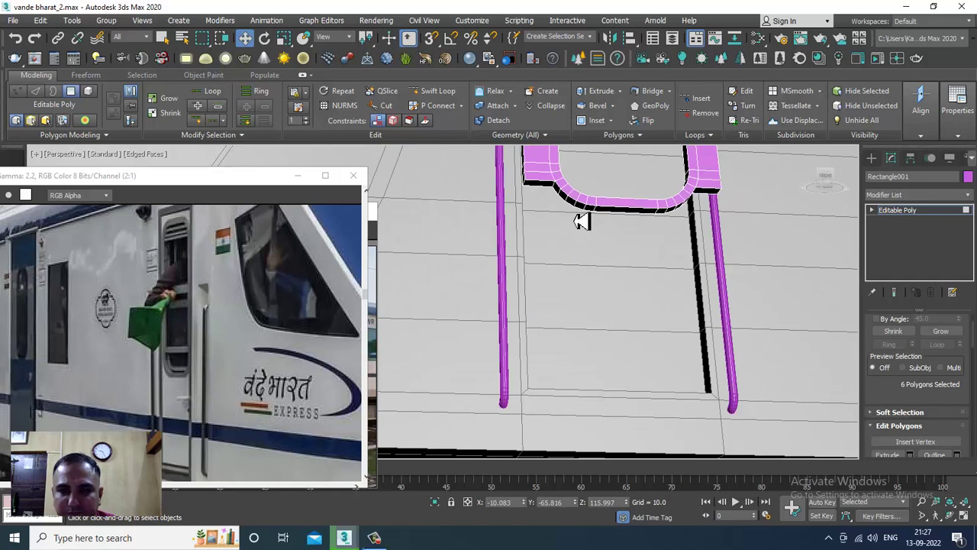
scroll(582, 221, "up", 3)
left_click(547, 222)
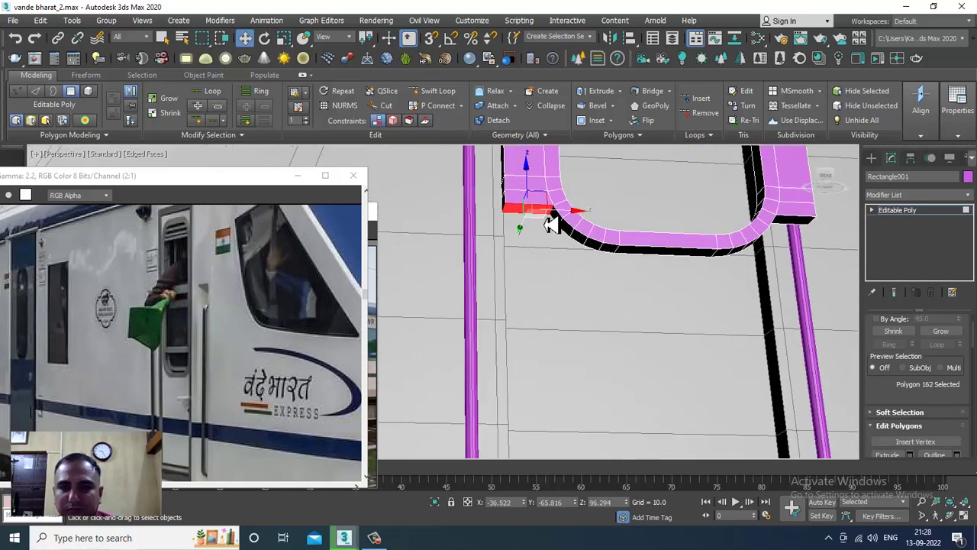
left_click(556, 227, "ctrl")
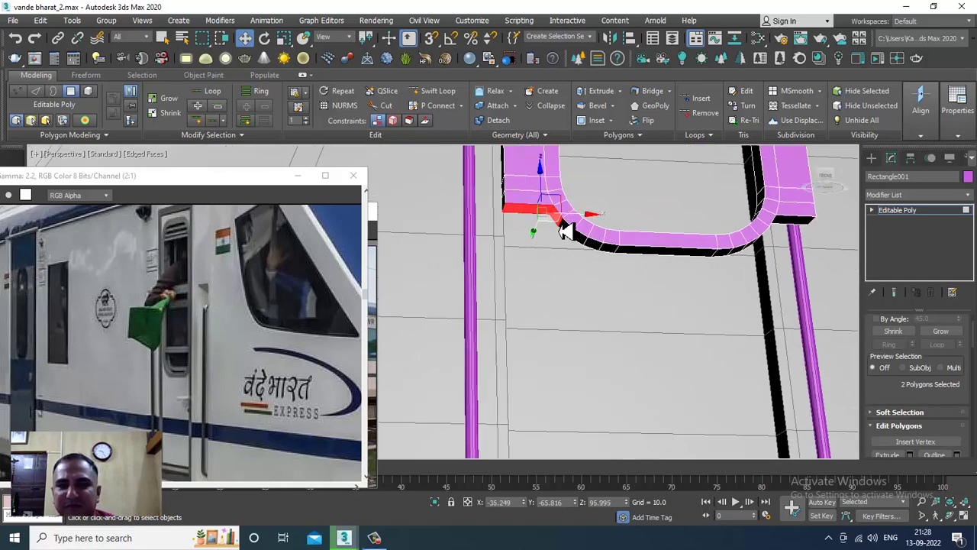
left_click(563, 235, "ctrl")
left_click(578, 238, "ctrl")
left_click(593, 246, "ctrl")
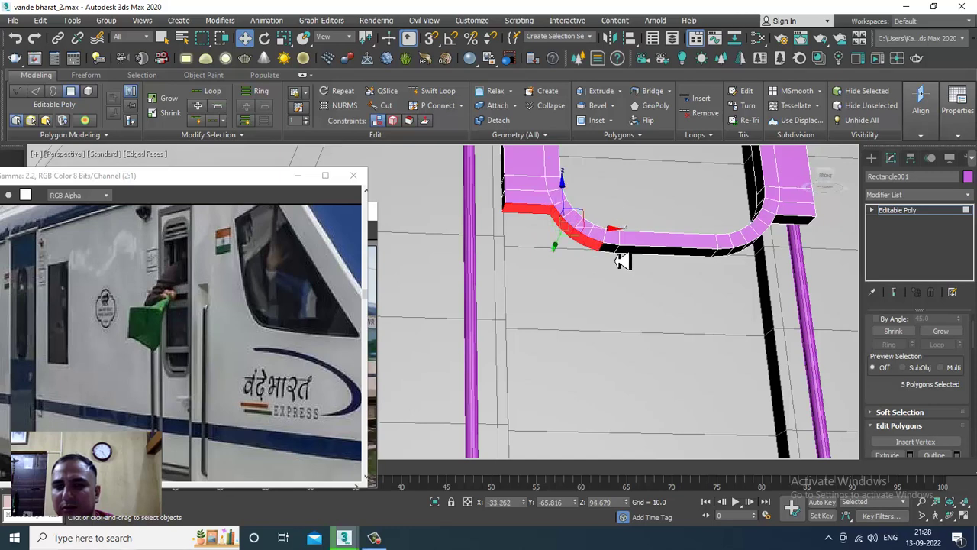
left_click(611, 250, "ctrl")
left_click(640, 252, "ctrl")
left_click(725, 258, "ctrl")
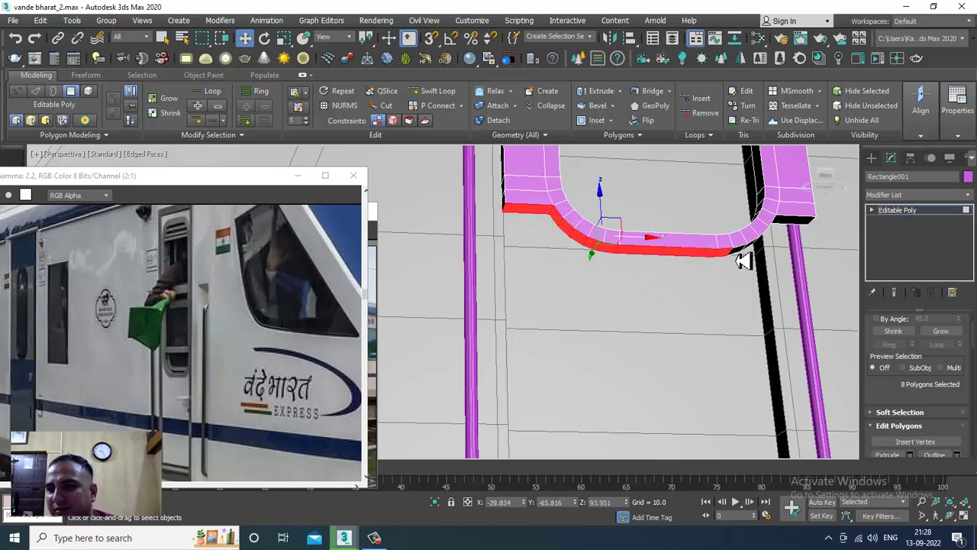
left_click(738, 256, "ctrl")
middle_click_drag(788, 301, 718, 288, "alt")
left_click(726, 239, "ctrl")
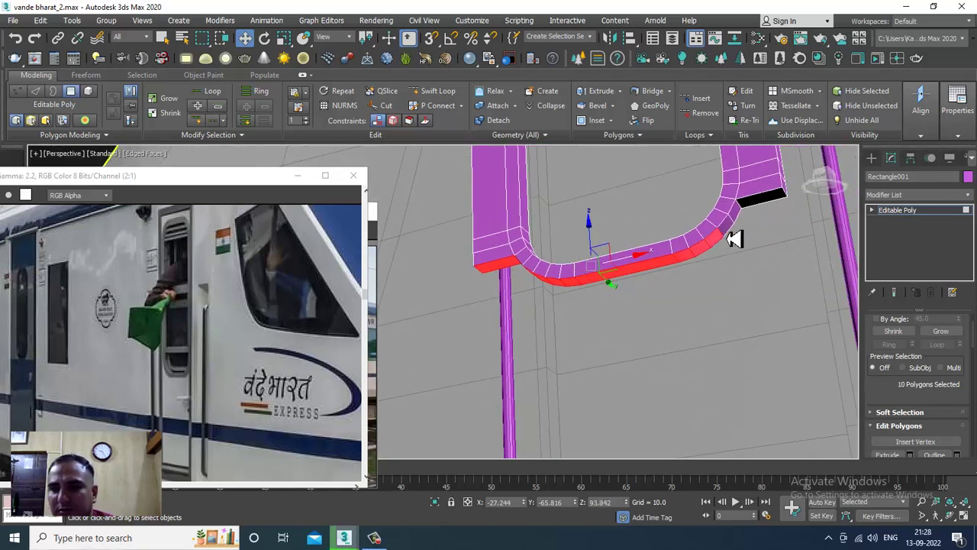
left_click(732, 227, "ctrl")
left_click(742, 216, "ctrl")
left_click(758, 208, "ctrl")
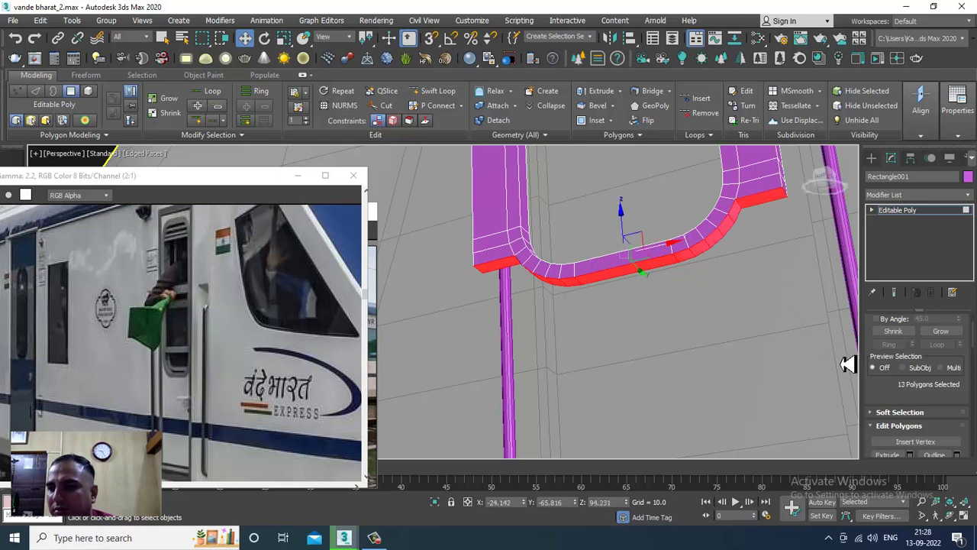
scroll(908, 412, "down", 2)
left_click(909, 412)
scroll(660, 255, "down", 2)
middle_click_drag(661, 255, 690, 292, "alt")
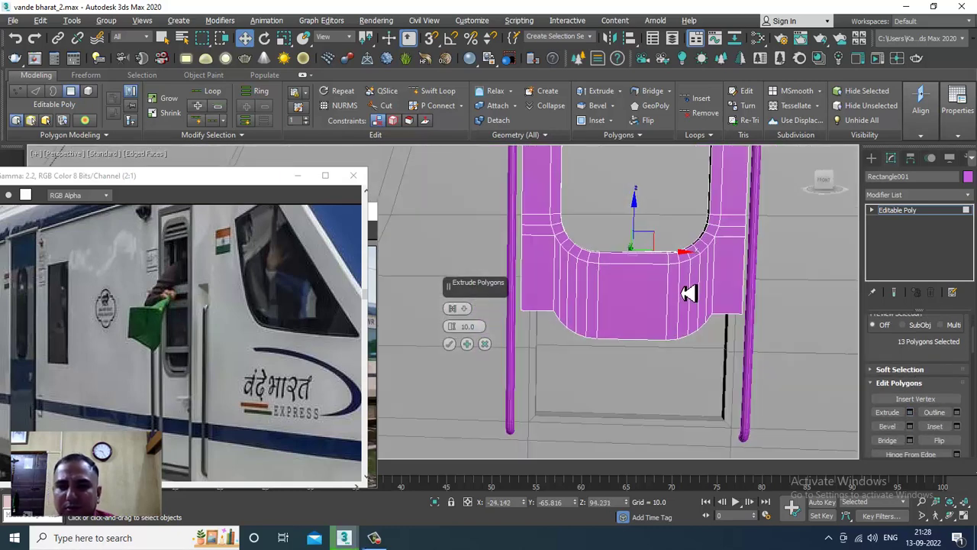
left_click(451, 345)
Step: Flatten the extruded bottom edge of the window frame along Z into one straight line
key("r")
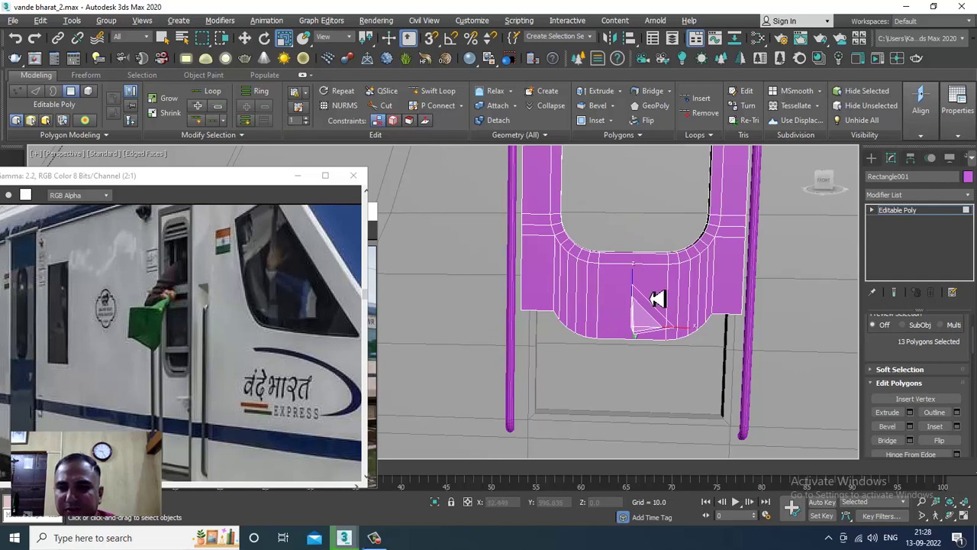
left_click_drag(633, 287, 630, 427)
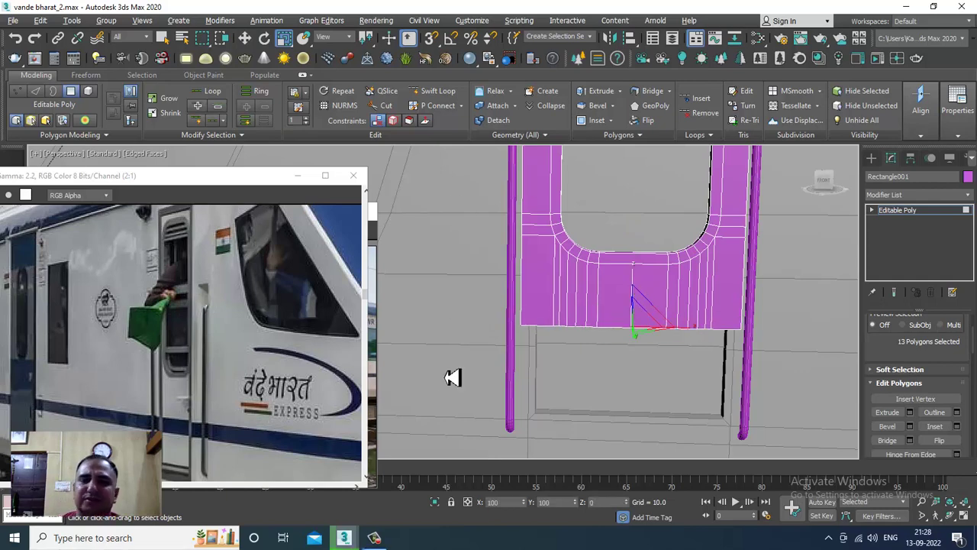
Step: Move the whole door panel back along Y to about -53.66, toward the train body between the handrails
left_click_drag(452, 377, 456, 385)
middle_click_drag(767, 449, 638, 293, "alt")
key("w")
left_click_drag(623, 258, 640, 345)
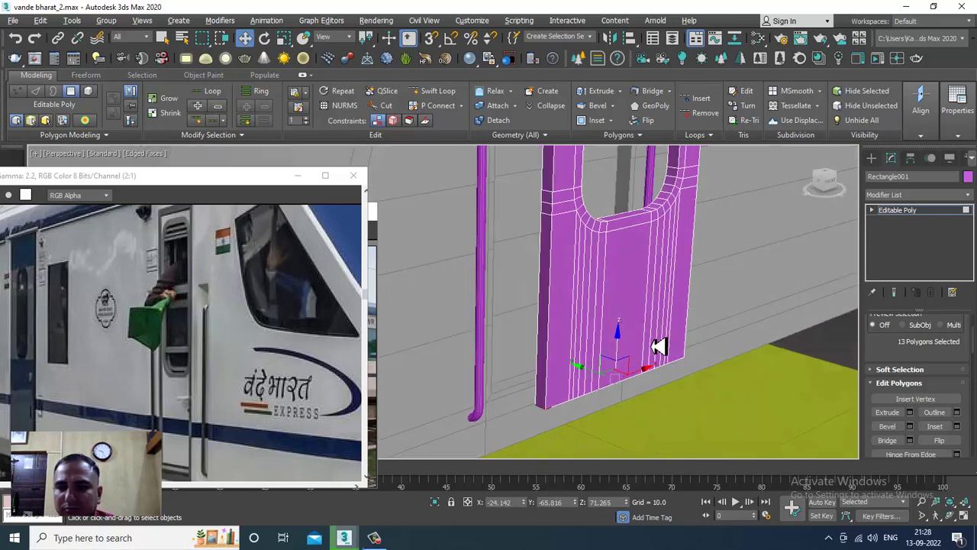
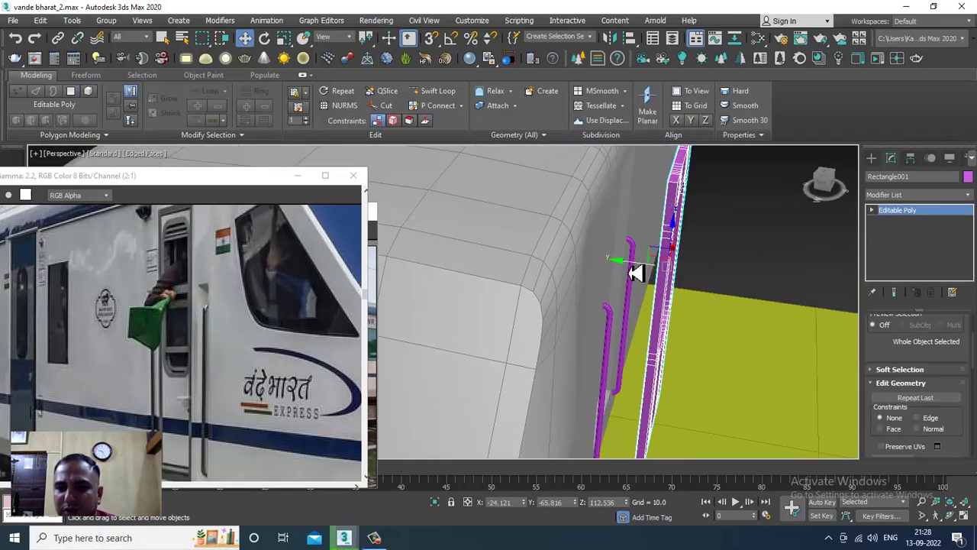
mouse_move(605, 267)
middle_mouse_down("alt")
mouse_move(539, 242)
mouse_move(559, 295)
mouse_move(641, 338)
mouse_move(591, 272)
mouse_move(607, 276)
middle_mouse_up("alt")
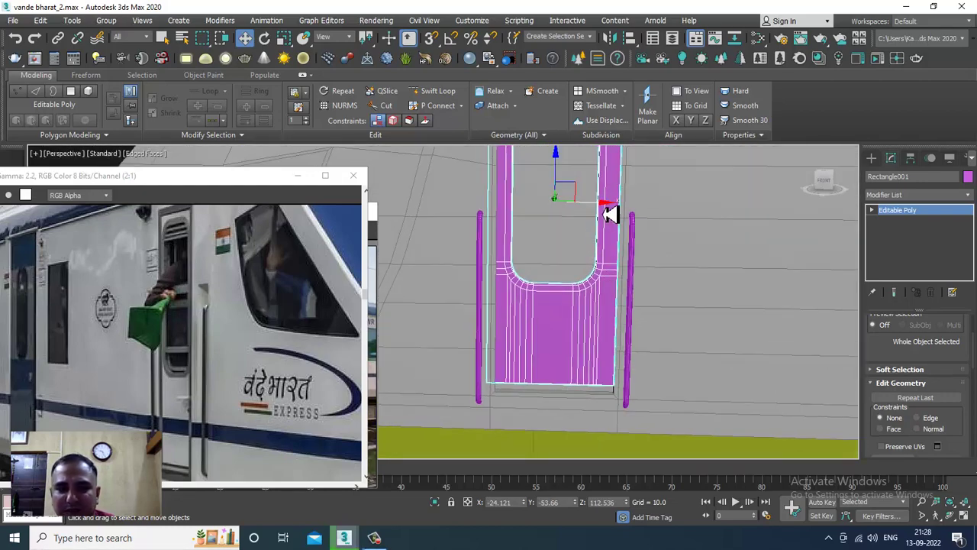
middle_click_drag(607, 252, 598, 222)
Step: Lower the door panel's bottom-edge vertices to fit the lower edge of the doorway
key("1")
left_click_drag(423, 313, 725, 459)
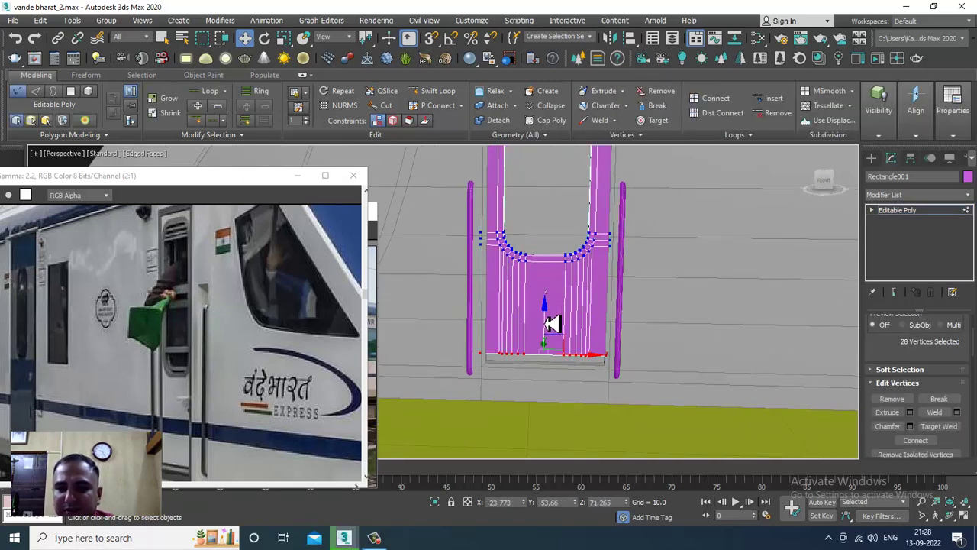
middle_click_drag(561, 337, 775, 341, "alt")
left_click(912, 214)
scroll(534, 310, "up", 4)
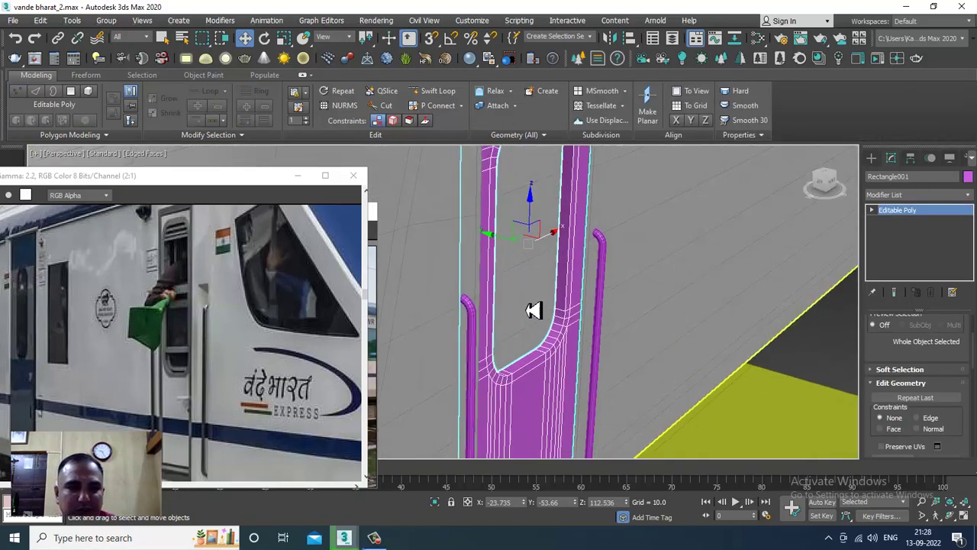
Step: Draw a box about 13.3 long and 20.5 wide across the door's window opening in the Front view
middle_click_drag(532, 310, 504, 293, "alt")
middle_click_drag(519, 256, 649, 267, "alt")
left_click(874, 159)
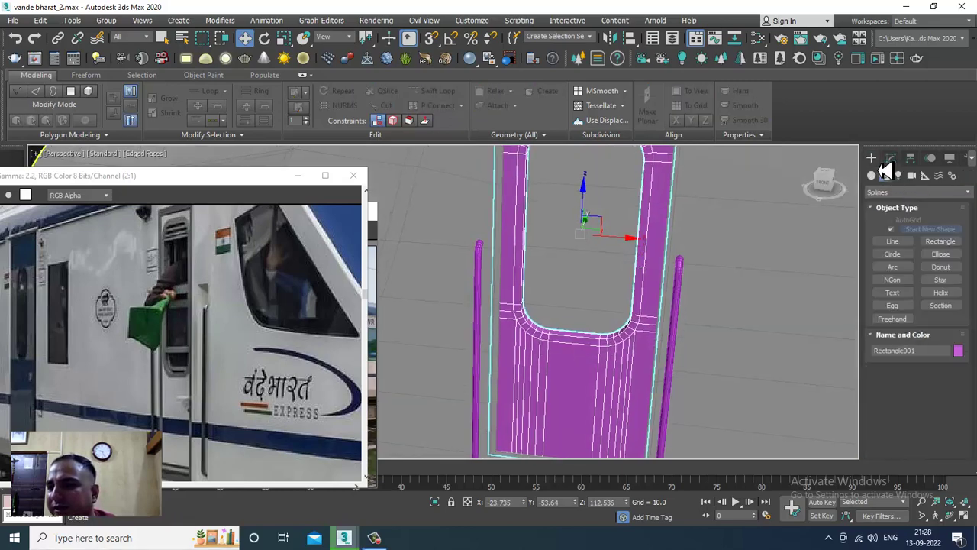
left_click(872, 178)
left_click(893, 231)
key("alt+w")
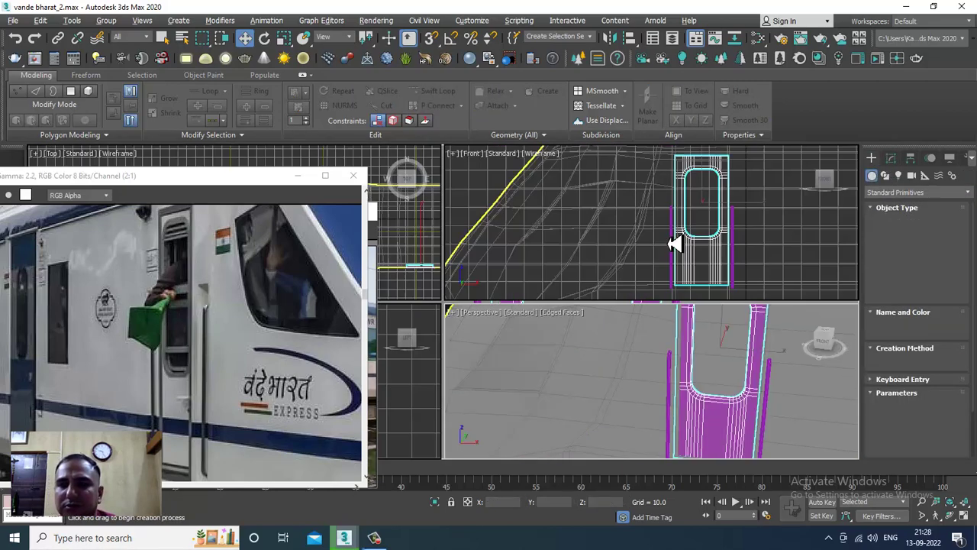
middle_click_drag(700, 232, 673, 231)
key("alt+w")
scroll(610, 243, "up", 2)
middle_click_drag(569, 251, 659, 227)
left_click_drag(550, 250, 651, 318)
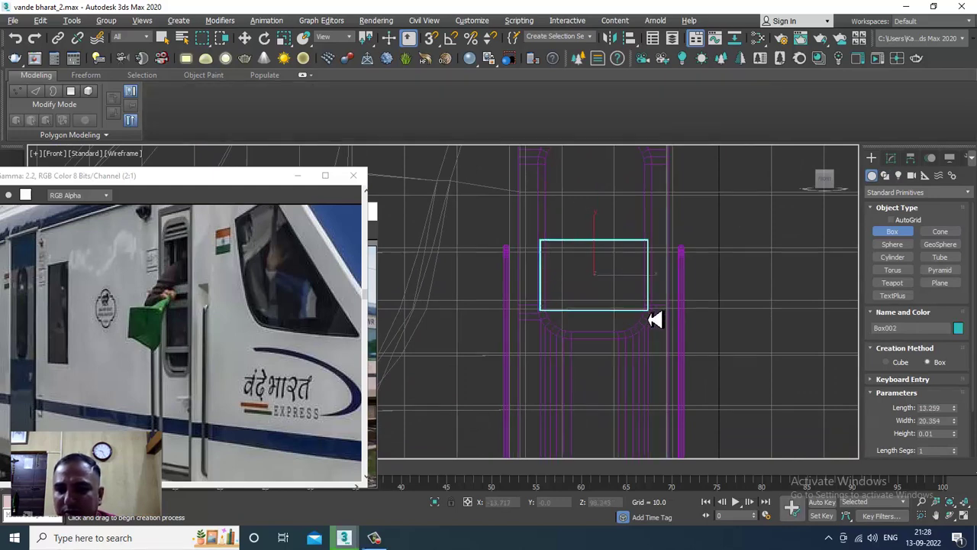
left_click(649, 314)
Step: Raise the box to about Z 110.16 and bring it along Y to about -54.76 at the window opening
key("w")
left_click_drag(594, 253, 596, 224)
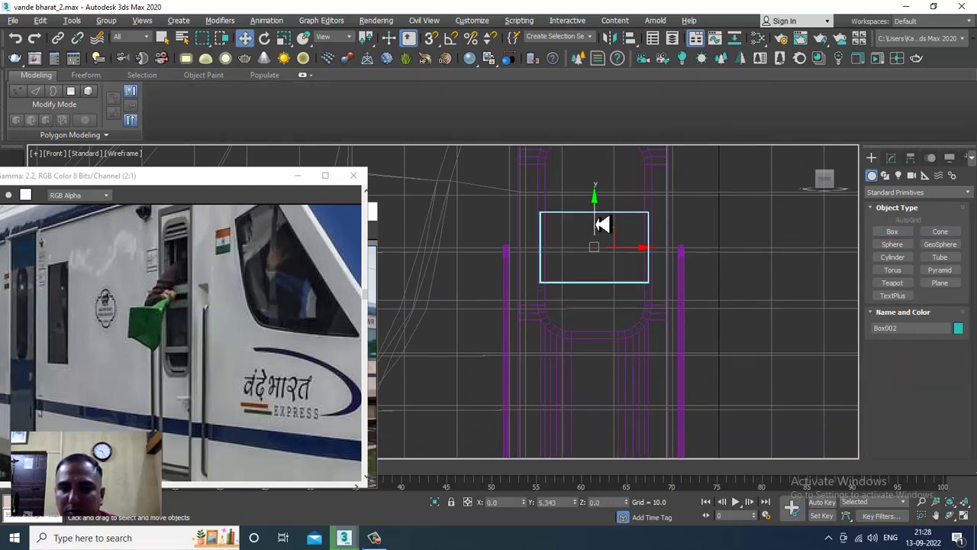
key("alt+w")
right_click(730, 404)
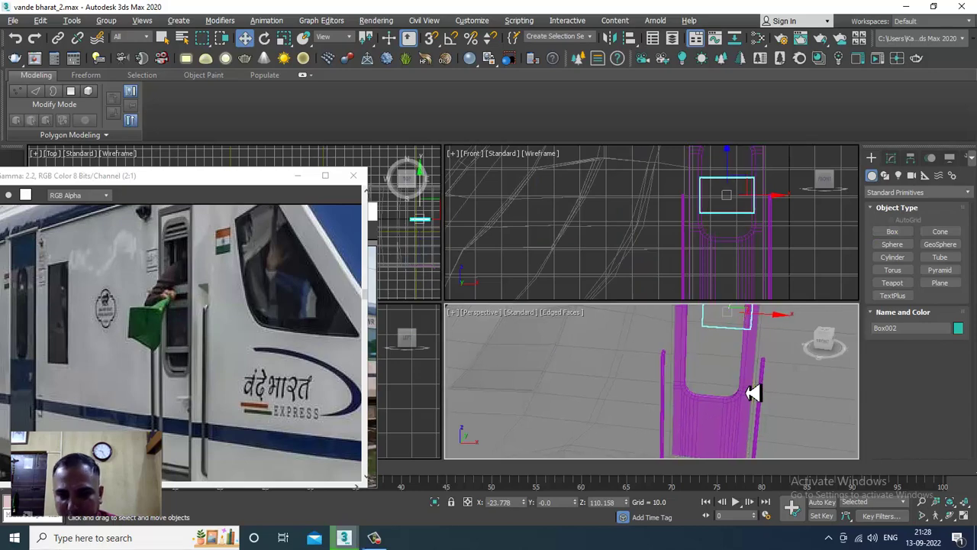
key("alt+w")
middle_click_drag(754, 393, 657, 308, "alt")
scroll(604, 265, "down", 2)
middle_click_drag(604, 266, 618, 226, "alt")
left_click_drag(630, 187, 509, 255)
scroll(509, 255, "up", 4)
middle_click_drag(509, 255, 569, 302, "alt")
Step: Thin the box to a height of about 0.796 and move it along Y to about -52.84, inside the window frame
left_click(893, 158)
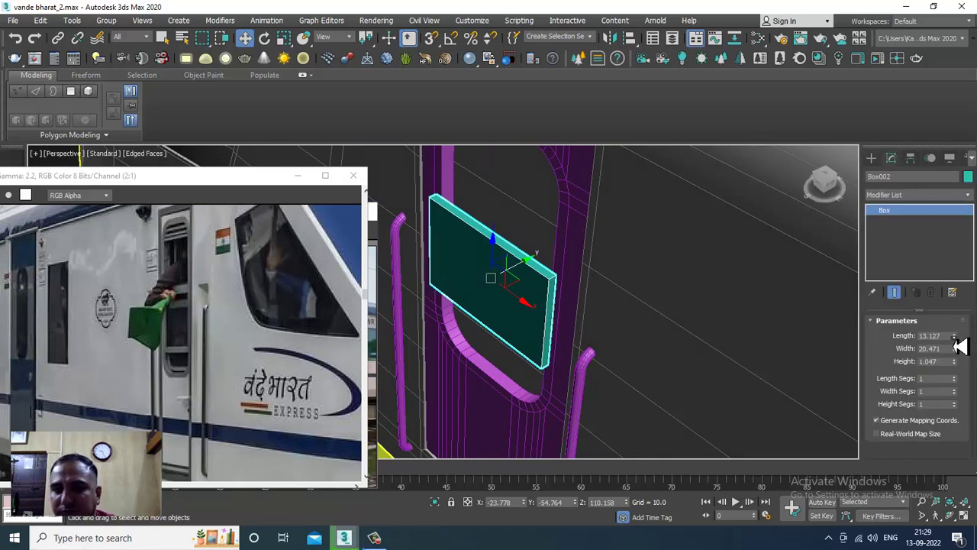
left_click_drag(954, 350, 958, 376)
key("ctrl+z")
left_click_drag(530, 274, 550, 272)
mouse_move(530, 270)
middle_mouse_down("alt")
mouse_move(591, 240)
mouse_move(587, 255)
mouse_move(542, 285)
middle_mouse_up("alt")
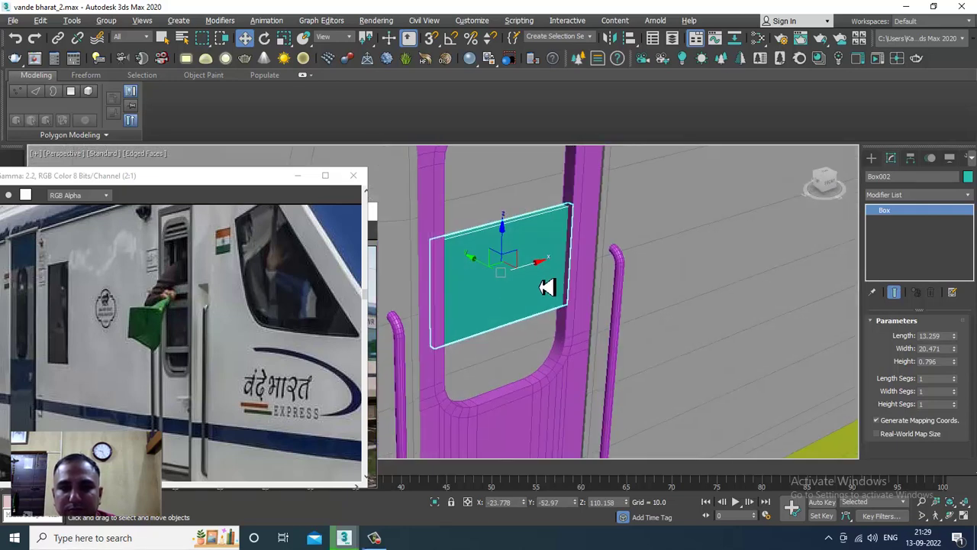
left_click_drag(487, 272, 476, 262)
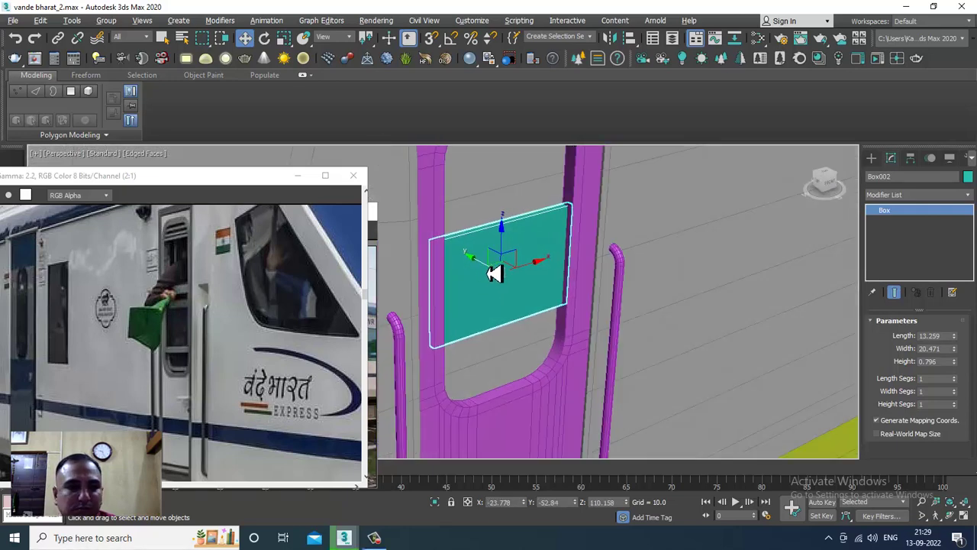
Step: Convert the window glass box to an Editable Poly
middle_click_drag(485, 265, 497, 258, "alt")
right_click(496, 243)
mouse_move(587, 369)
left_click(669, 377)
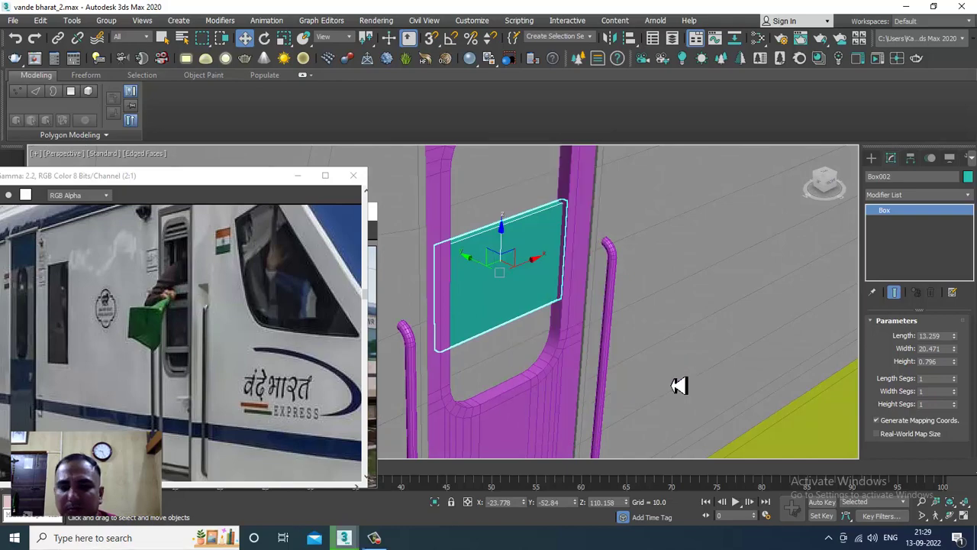
Step: Inset the front and back polygons of the window glass box by 1.0
key("4")
left_click(505, 278)
key("F3")
middle_click_drag(485, 272, 555, 273, "alt")
left_click(510, 279, "ctrl")
key("F3")
middle_click_drag(665, 304, 599, 311, "alt")
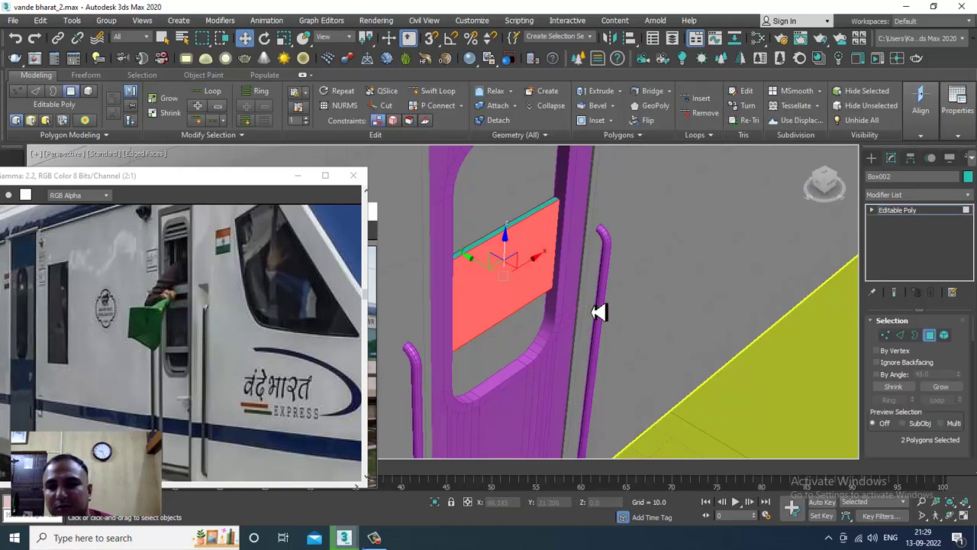
scroll(927, 397, "down", 5)
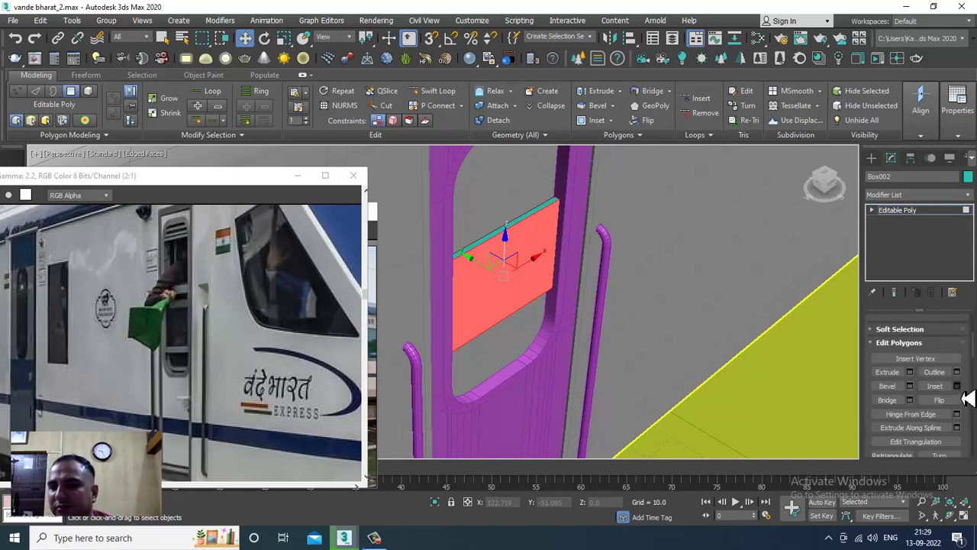
left_click(956, 385)
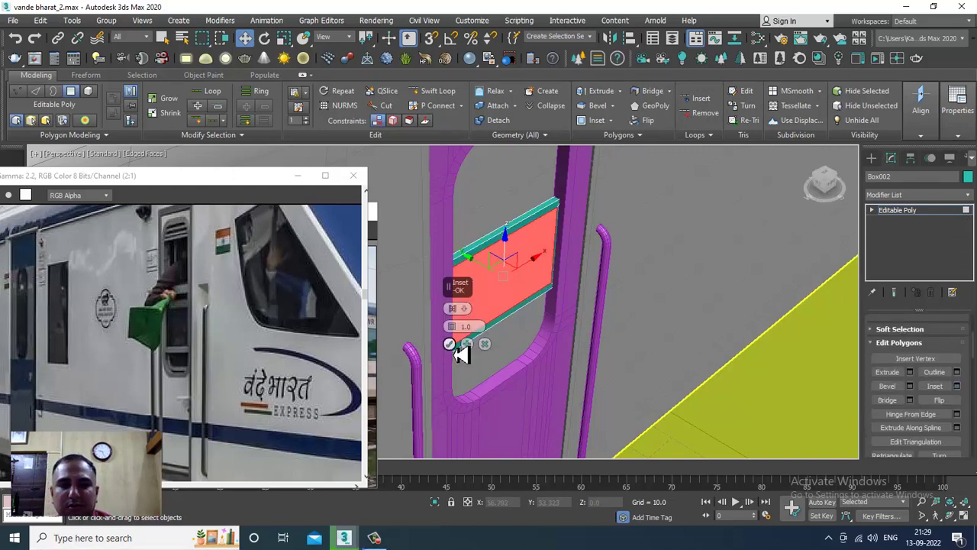
left_click(450, 345)
middle_click_drag(555, 331, 527, 310, "alt")
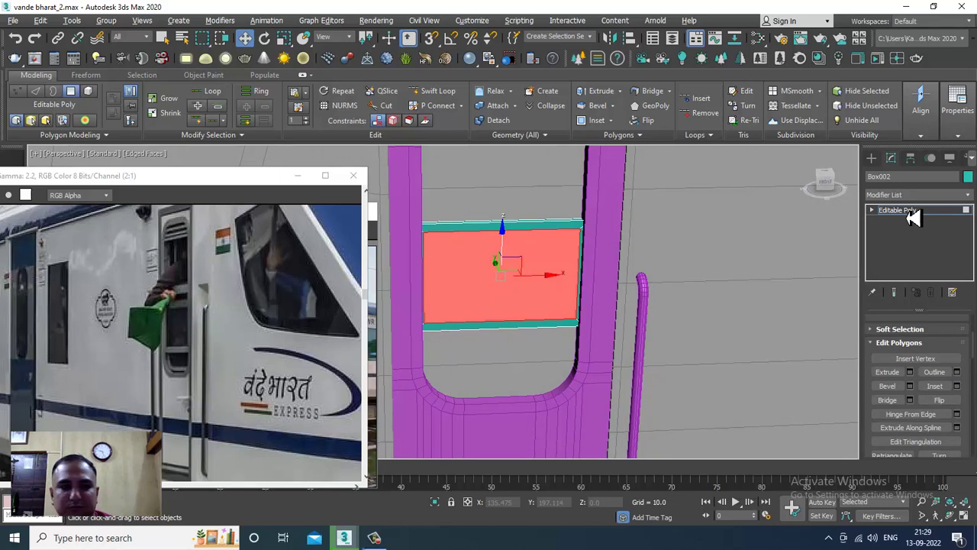
left_click(898, 210)
Step: Make one independent copy of the window glass box, shifted upward to about Z 113.86
middle_click_drag(563, 272, 486, 292, "alt")
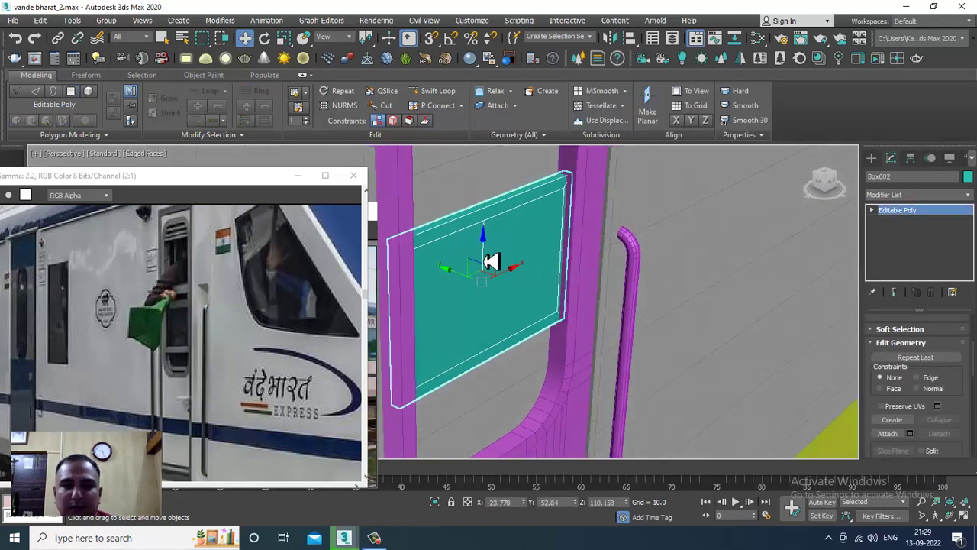
mouse_move(493, 202)
left_mouse_down("shift")
mouse_move(509, 218)
mouse_move(504, 267)
left_mouse_up("shift")
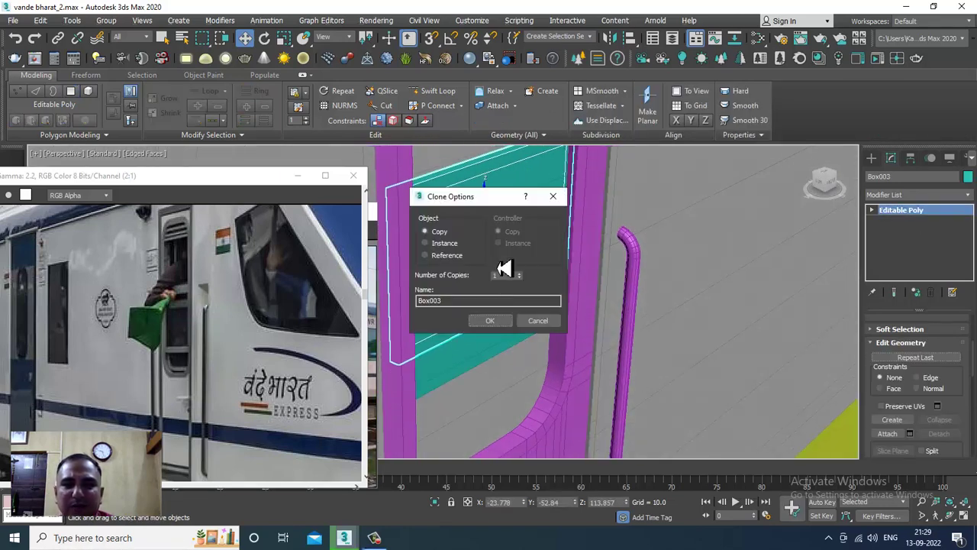
left_click(490, 321)
Step: Offset the copied glass box along Y to about -53.48 so the two panes sit one behind the other
middle_click_drag(479, 243, 463, 240, "alt")
left_click_drag(460, 240, 469, 242)
middle_click_drag(468, 242, 547, 303, "alt")
left_click(543, 258, "ctrl")
middle_click_drag(542, 258, 548, 300, "alt")
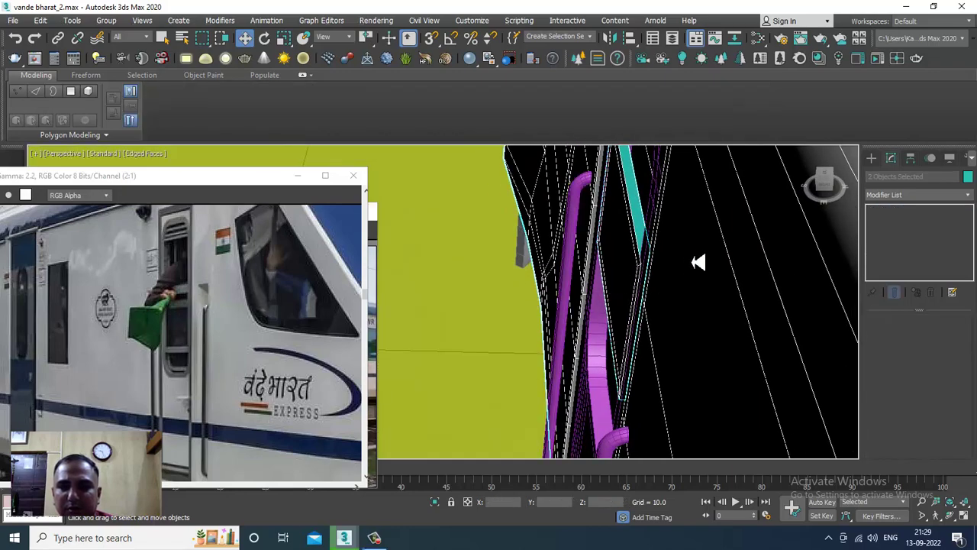
left_click(695, 258, "alt")
left_click_drag(668, 262, 673, 261)
Step: Compare the modelled door with the reference photo, examining the lower window edge and the door handle area
middle_click_drag(613, 280, 621, 325, "alt")
scroll(664, 304, "down", 7)
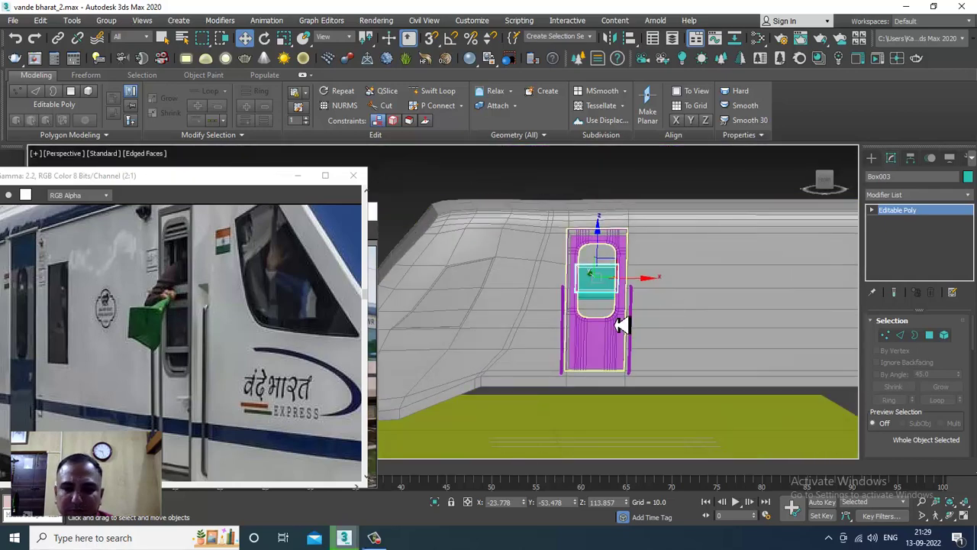
scroll(580, 339, "up", 4)
middle_click_drag(645, 279, 619, 341)
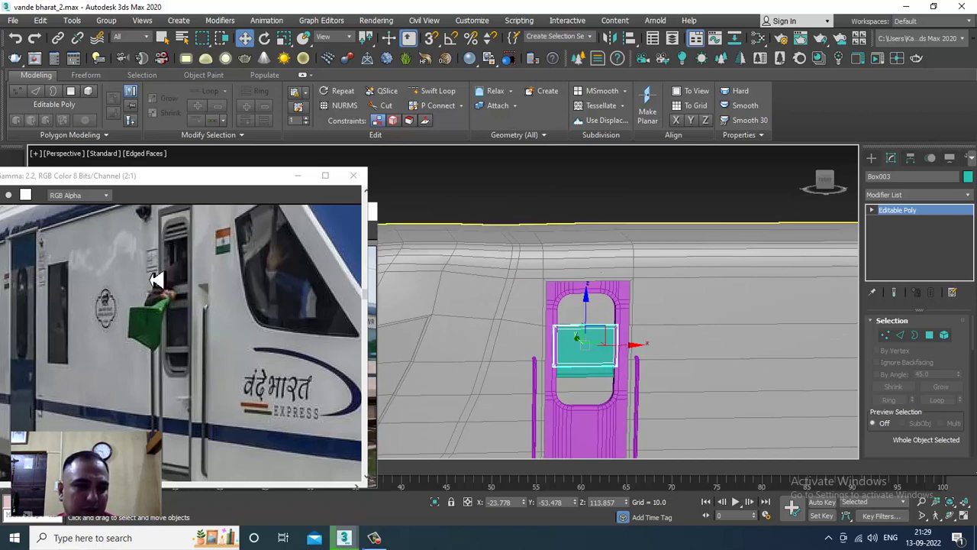
middle_click_drag(150, 281, 189, 301)
scroll(187, 299, "down", 1)
middle_click_drag(712, 337, 654, 325)
left_click(667, 312)
scroll(667, 312, "down", 3)
scroll(654, 309, "down", 3)
scroll(641, 323, "up", 4)
middle_click_drag(563, 301, 587, 267)
scroll(184, 377, "up", 3)
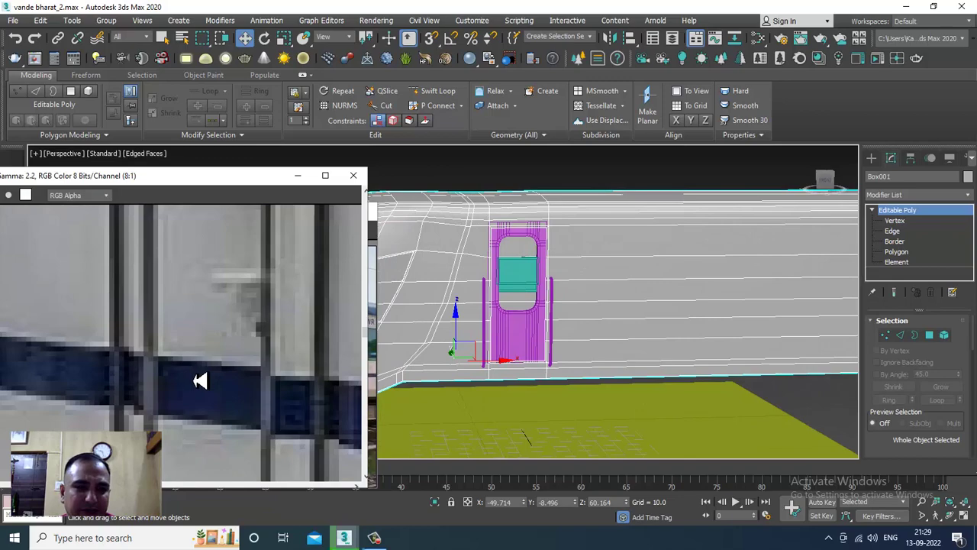
scroll(206, 374, "down", 1)
scroll(557, 336, "up", 5)
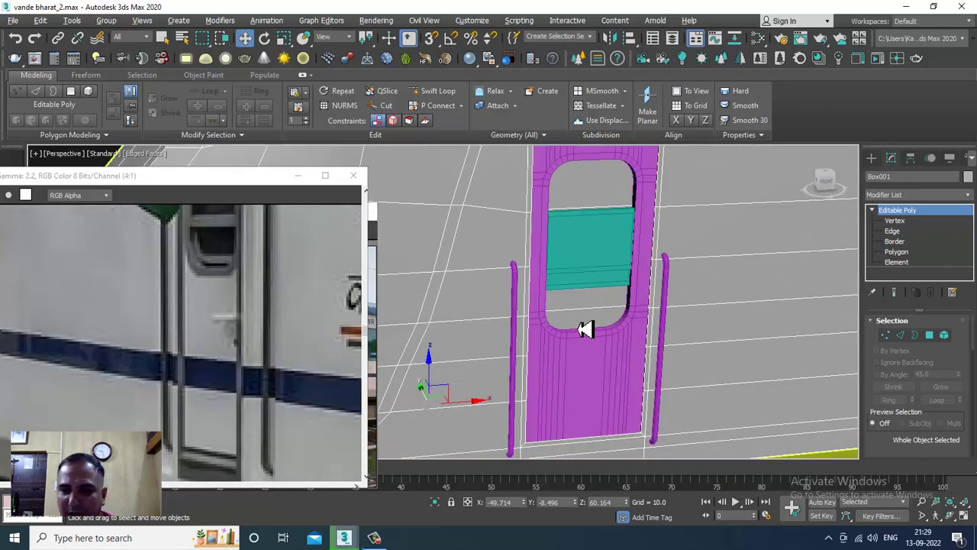
middle_click_drag(586, 329, 586, 305, "alt")
Step: Draw a small rectangle spline for the door handle just below the window's lower-right corner
left_click(874, 159)
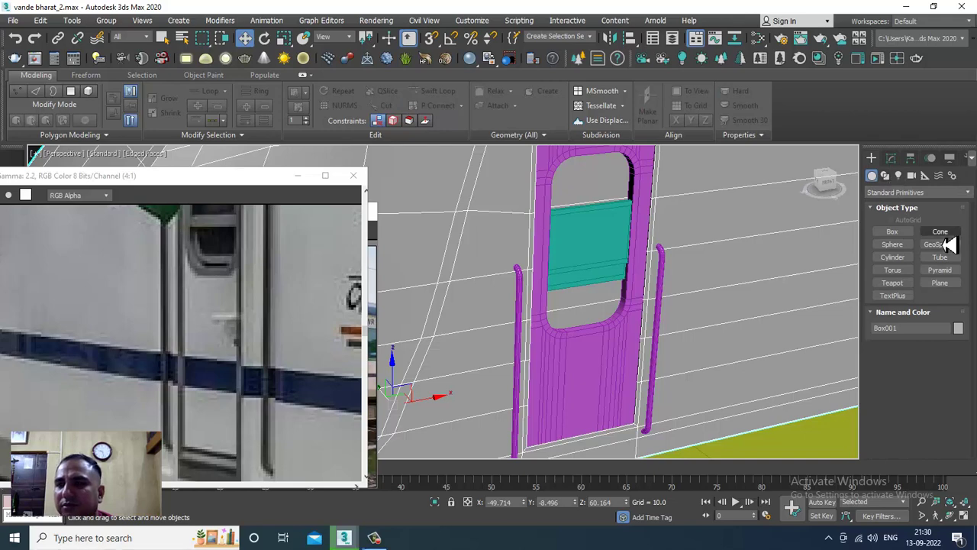
left_click(885, 174)
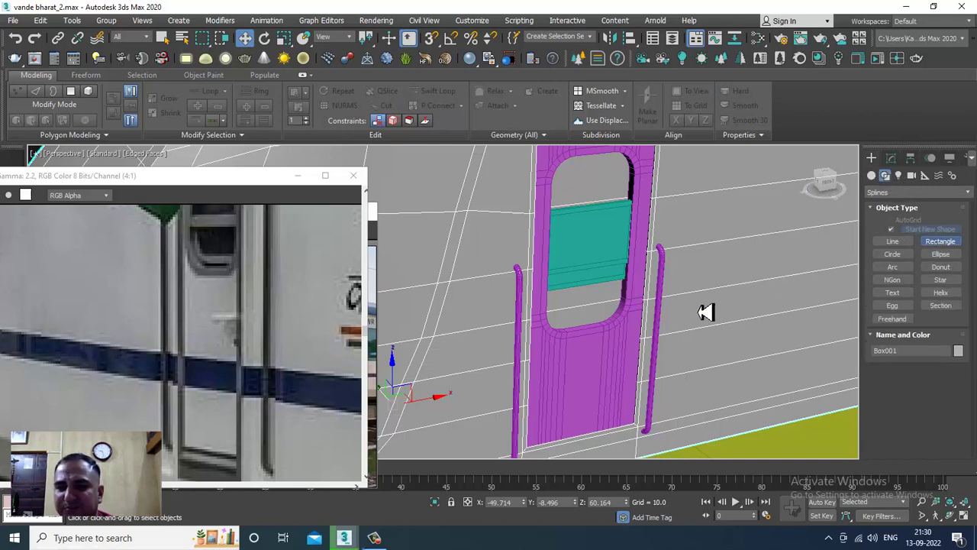
scroll(648, 290, "up", 5)
middle_click_drag(648, 290, 611, 326, "alt")
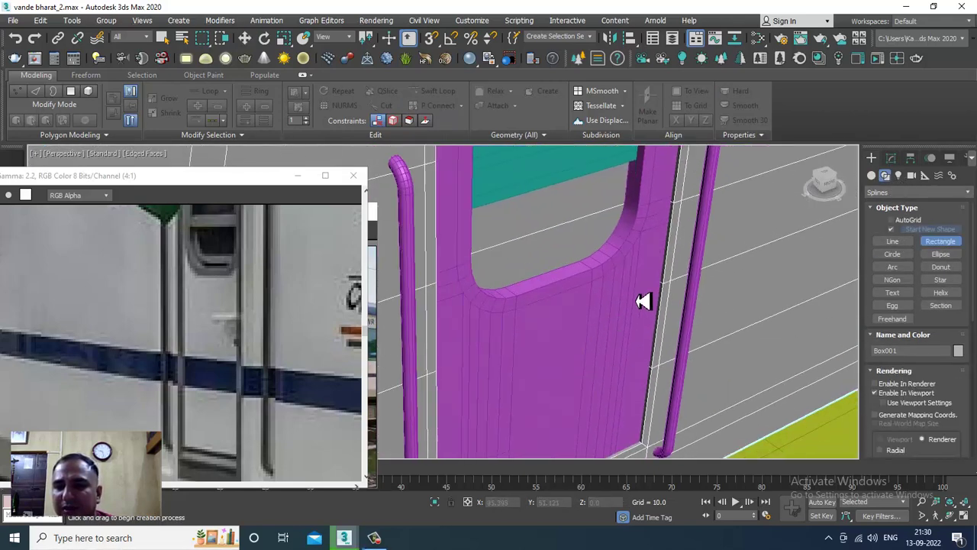
left_click_drag(643, 301, 615, 319)
key("w")
Step: Turn off viewport rendering for the handle rectangle and move it along Y to about -55.77, in front of the door
left_click(890, 158)
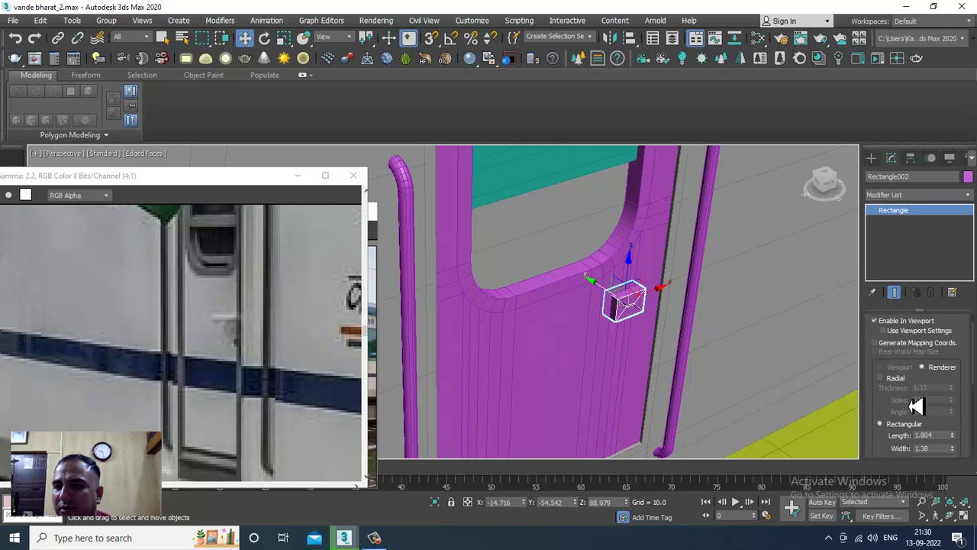
middle_click_drag(678, 321, 613, 317, "alt")
scroll(613, 317, "up", 5)
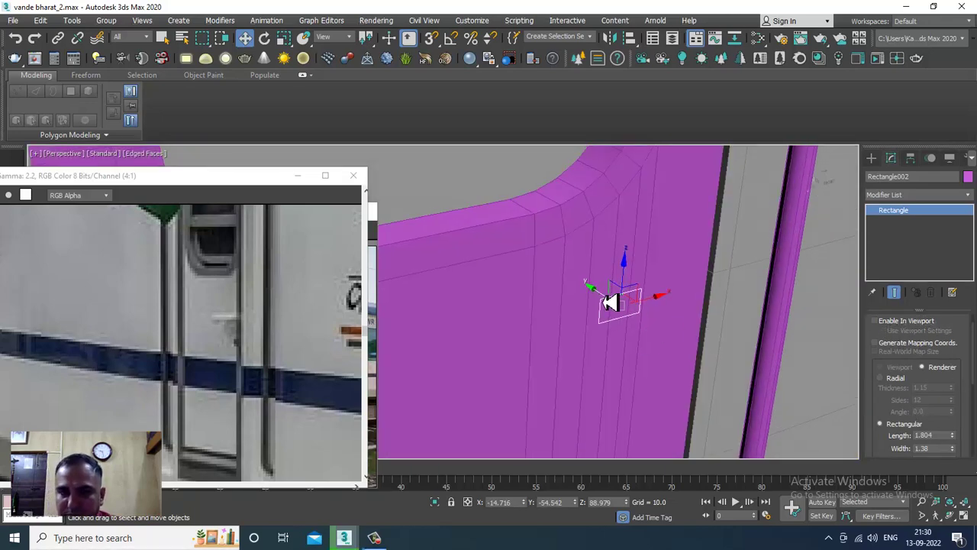
key("r")
key("w")
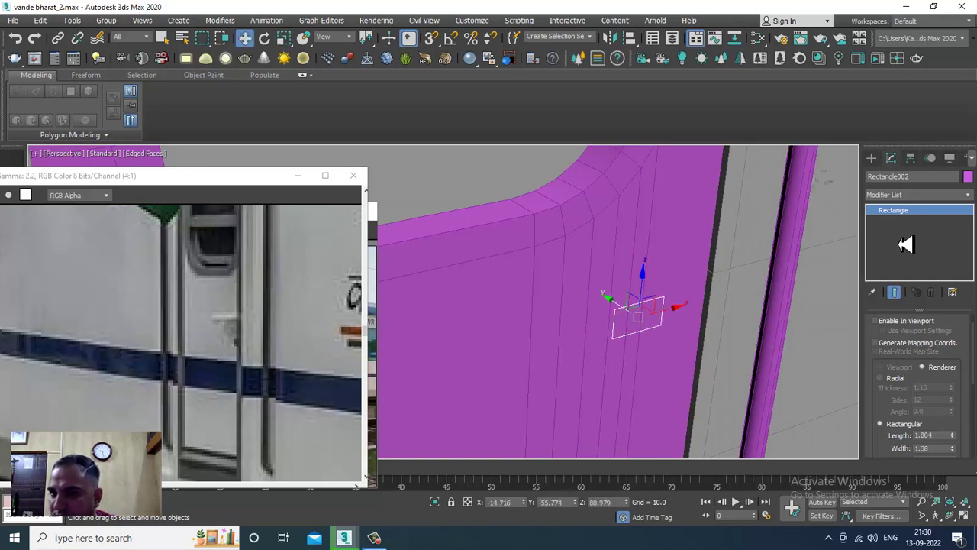
Step: Convert the handle rectangle to an editable spline and fillet its four corner vertices by about 0.3
right_click(906, 214)
left_click(933, 291)
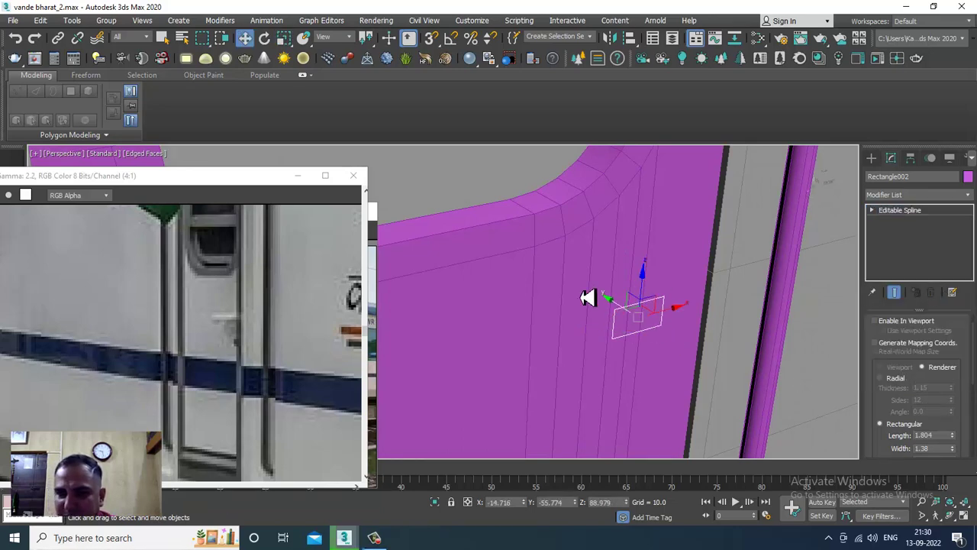
key("1")
left_click_drag(581, 255, 647, 320)
left_click_drag(896, 395, 898, 258)
left_click_drag(899, 415, 899, 315)
scroll(890, 447, "down", 6)
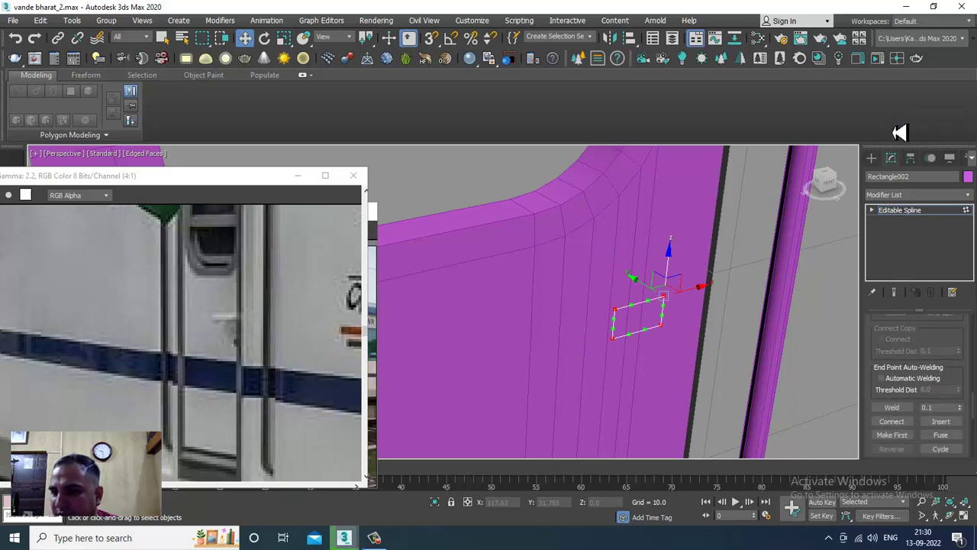
scroll(872, 382, "down", 4)
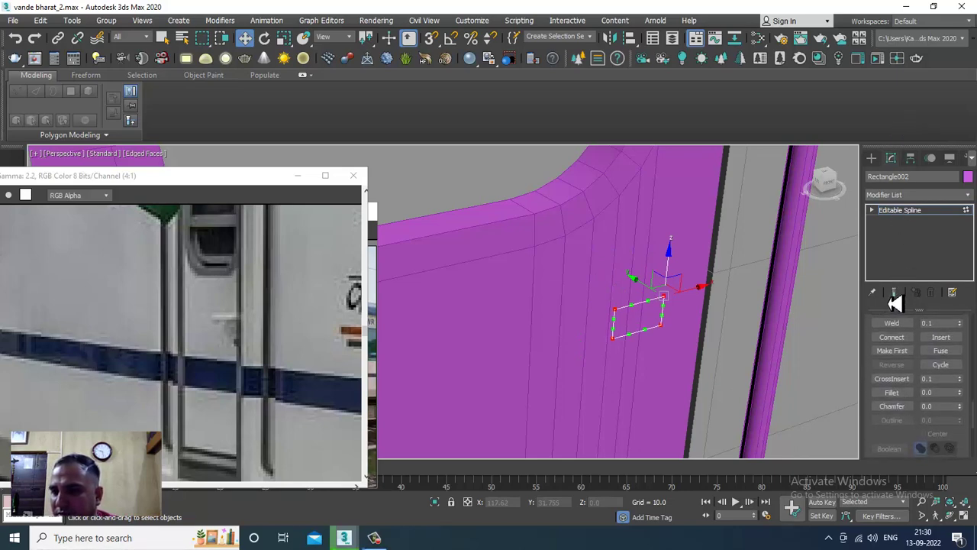
left_click(892, 390)
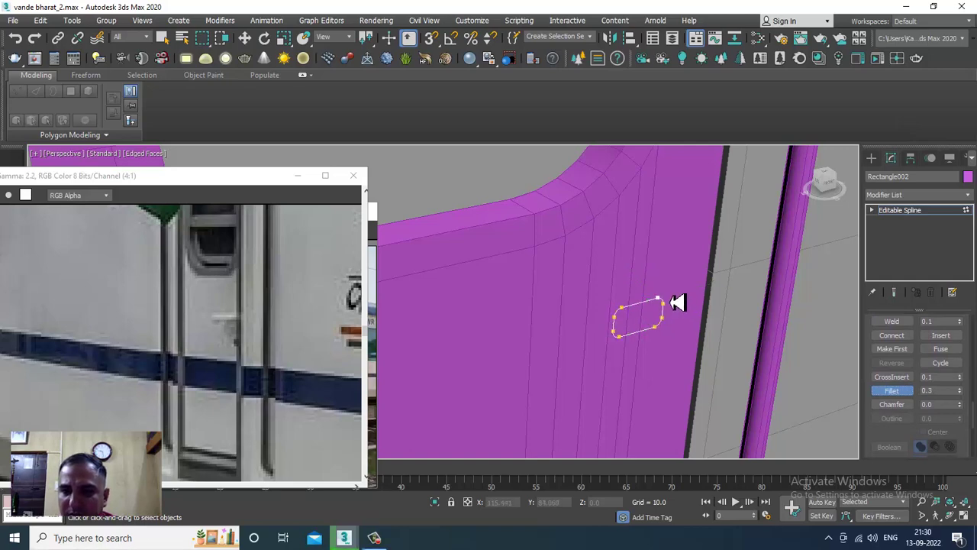
key("w")
left_click(908, 210)
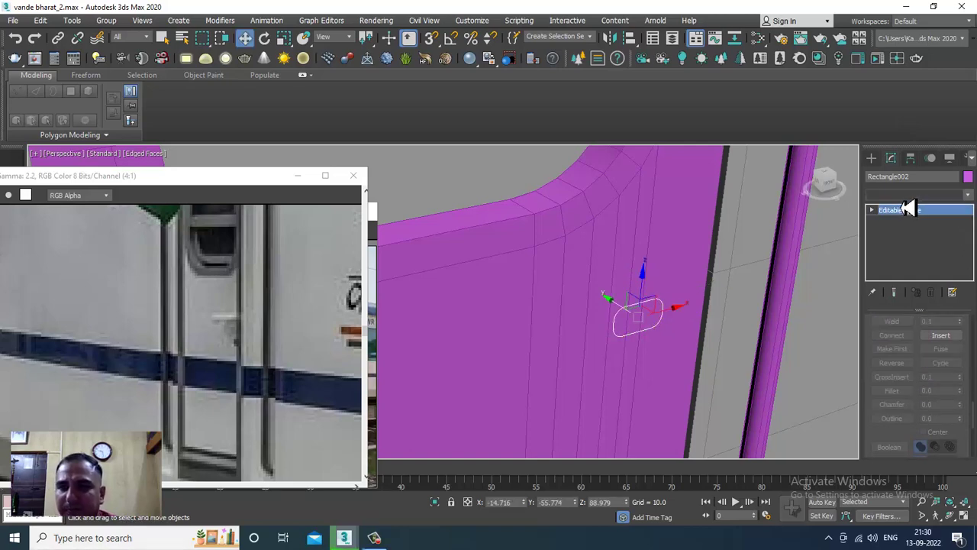
Step: Apply an Extrude modifier to the rounded handle outline with an amount of 0.1
left_click(912, 194)
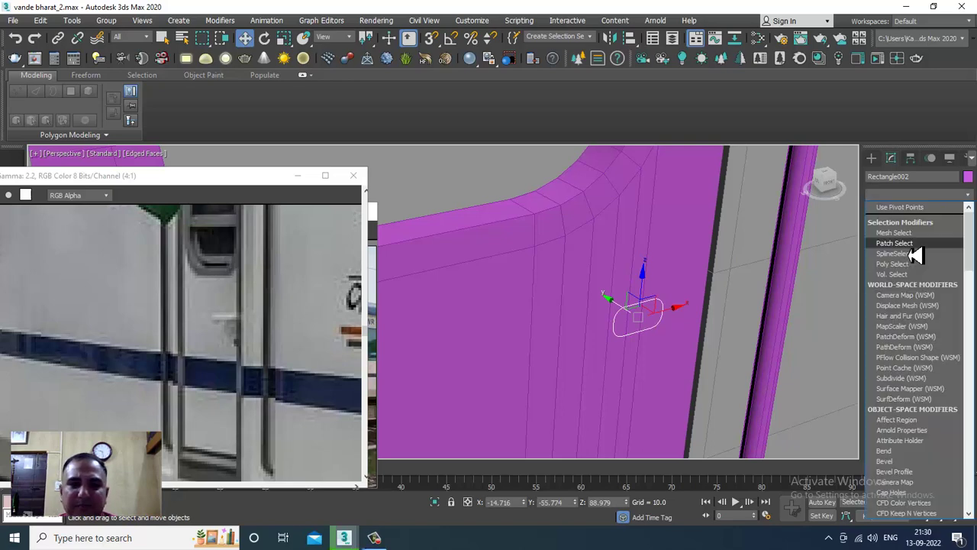
type("ex")
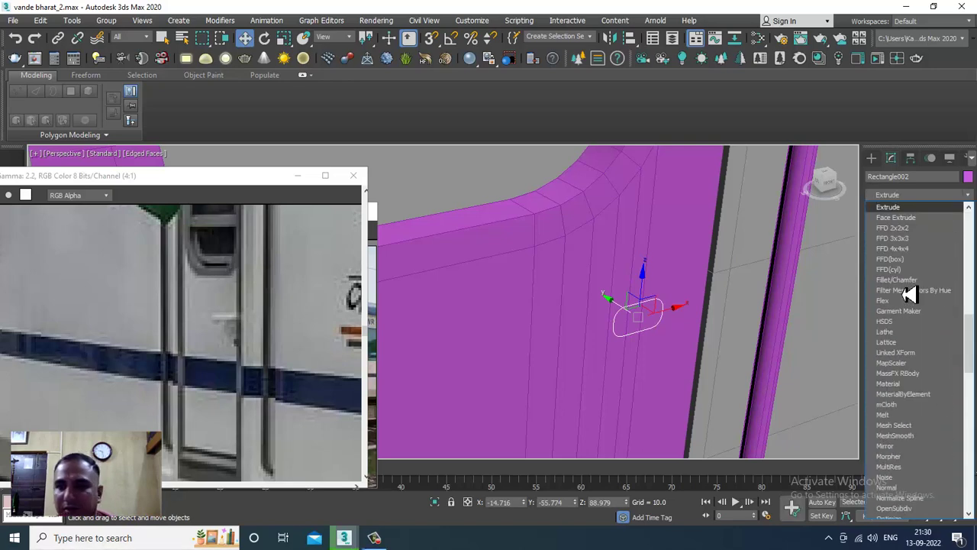
left_click(907, 208)
middle_click_drag(721, 309, 664, 329, "alt")
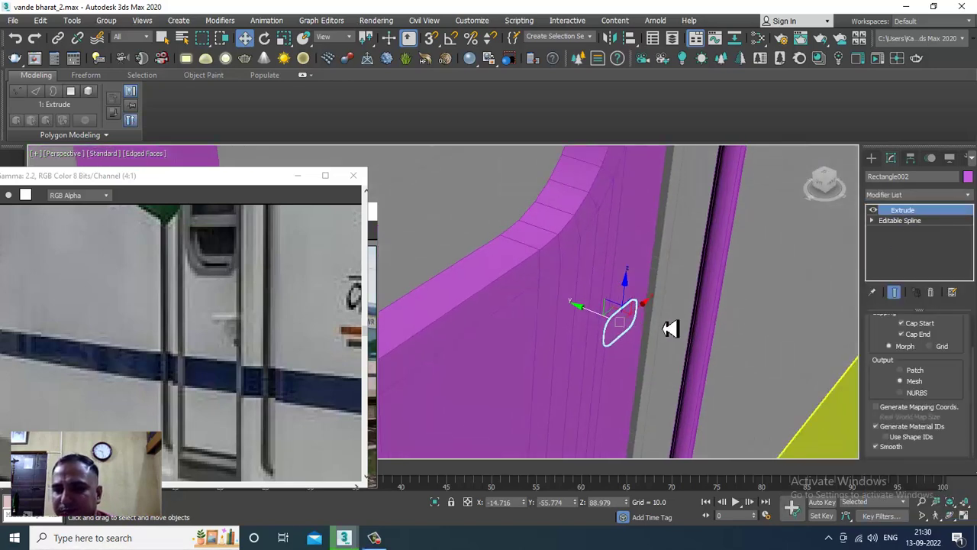
scroll(664, 329, "up", 3)
left_click_drag(954, 344, 954, 378)
left_click_drag(952, 336, 952, 338)
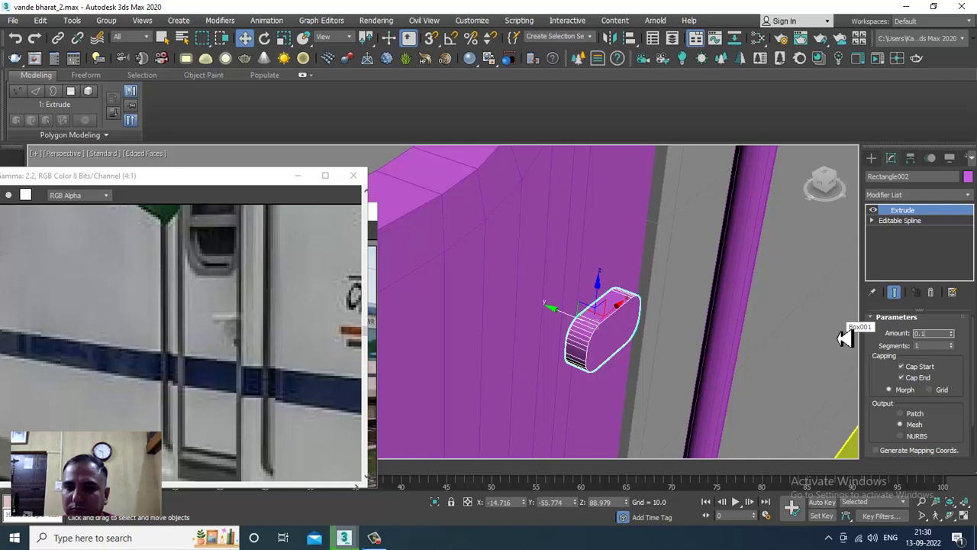
key("Return")
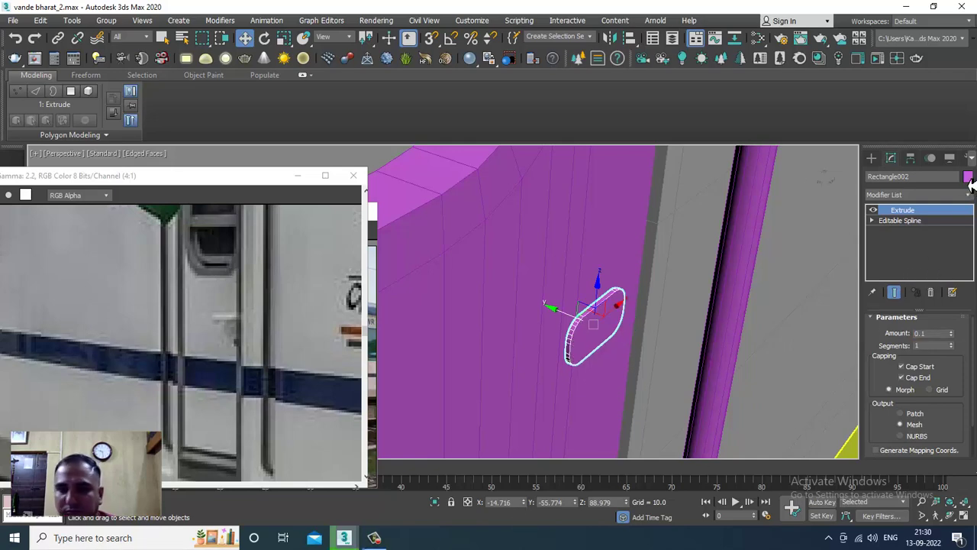
Step: Colour the handle plate grey and move it along Y to about -54.48, close to the door surface
left_click(968, 177)
left_click(551, 336)
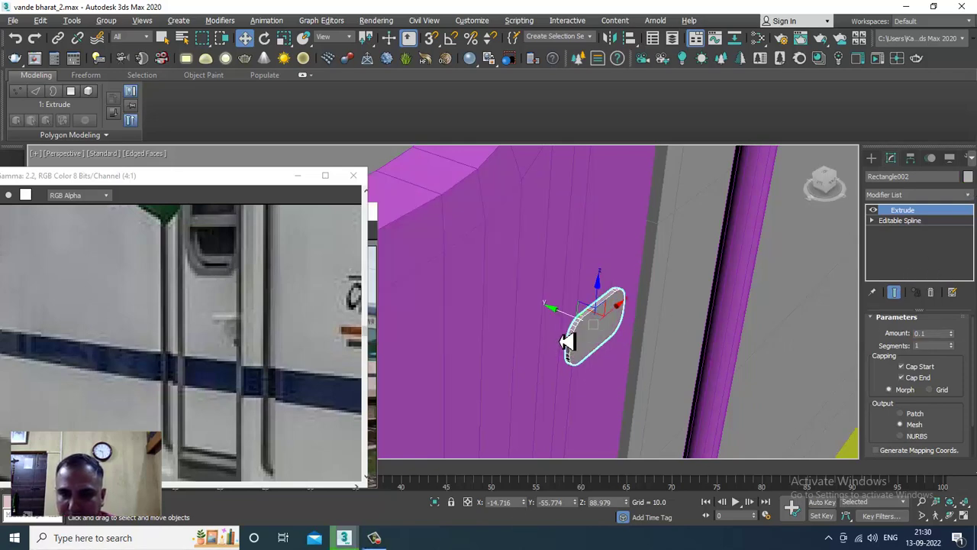
middle_click_drag(564, 340, 577, 334, "alt")
left_click_drag(566, 327, 522, 333)
middle_click_drag(673, 344, 632, 360, "alt")
middle_click_drag(632, 361, 636, 301)
Step: Create a box about 0.49 by 0.29 projecting from the plate and place it near the plate's right end
left_click(872, 160)
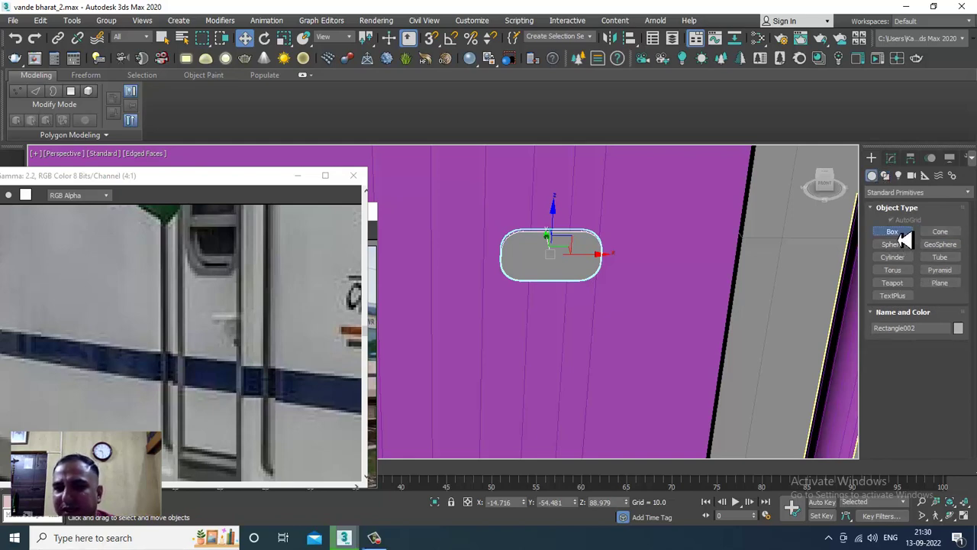
left_click(899, 233)
left_click_drag(573, 249, 561, 268)
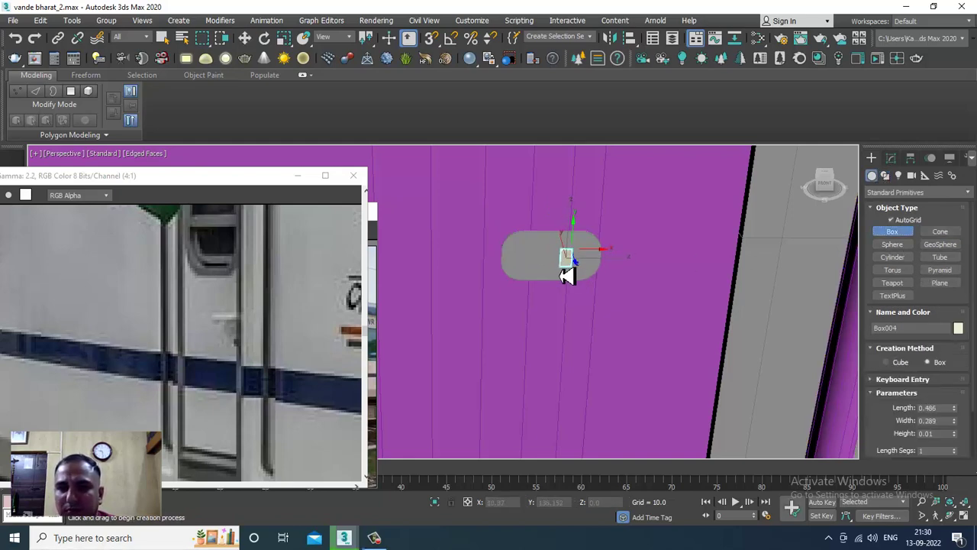
key("w")
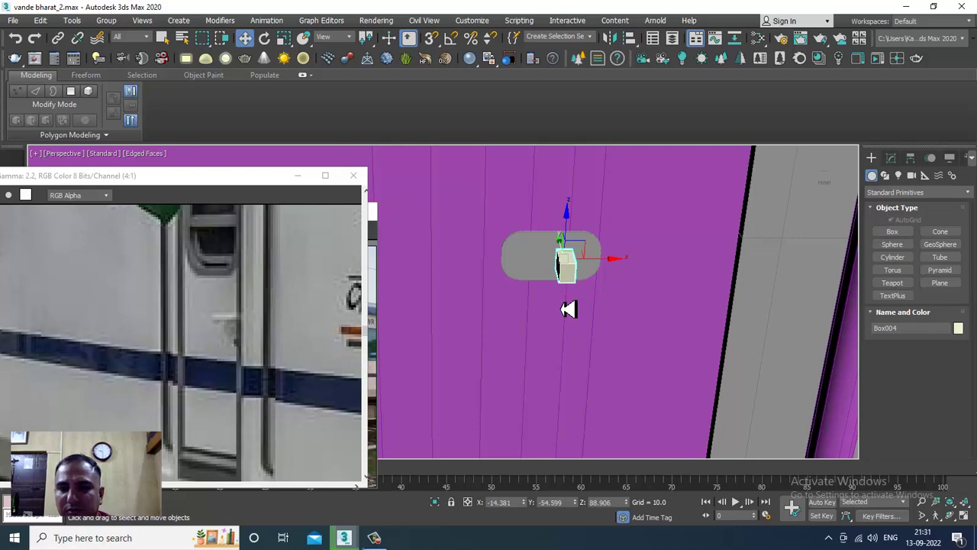
middle_click_drag(594, 267, 667, 272, "alt")
scroll(567, 267, "up", 3)
mouse_move(564, 265)
middle_mouse_down("alt")
mouse_move(532, 252)
mouse_move(546, 267)
mouse_move(603, 244)
mouse_move(646, 249)
mouse_move(582, 257)
middle_mouse_up("alt")
Step: Convert the small box to an editable poly and add an edge loop near its outer end with Swift Loop
right_click(571, 247)
mouse_move(655, 374)
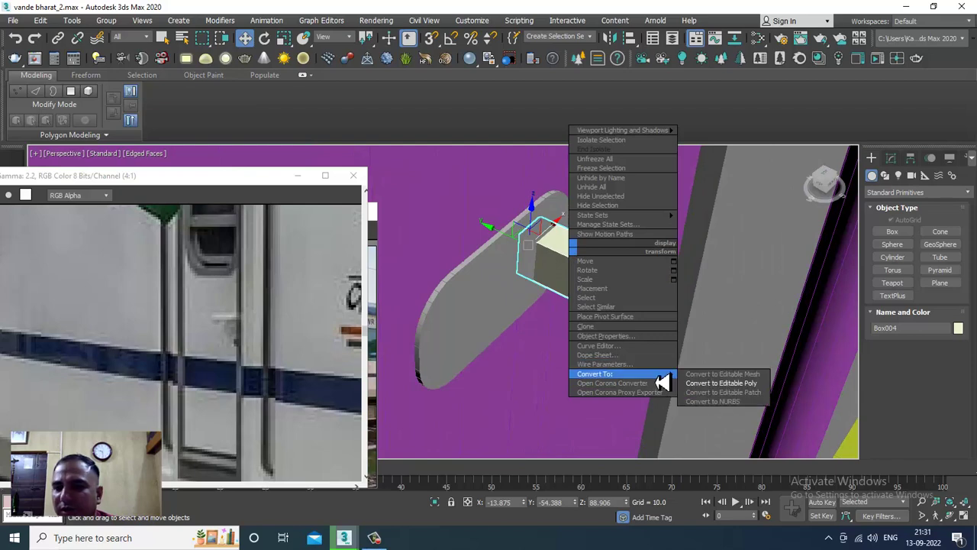
left_click(755, 383)
left_click(446, 92)
middle_click_drag(541, 279, 620, 254, "alt")
key("w")
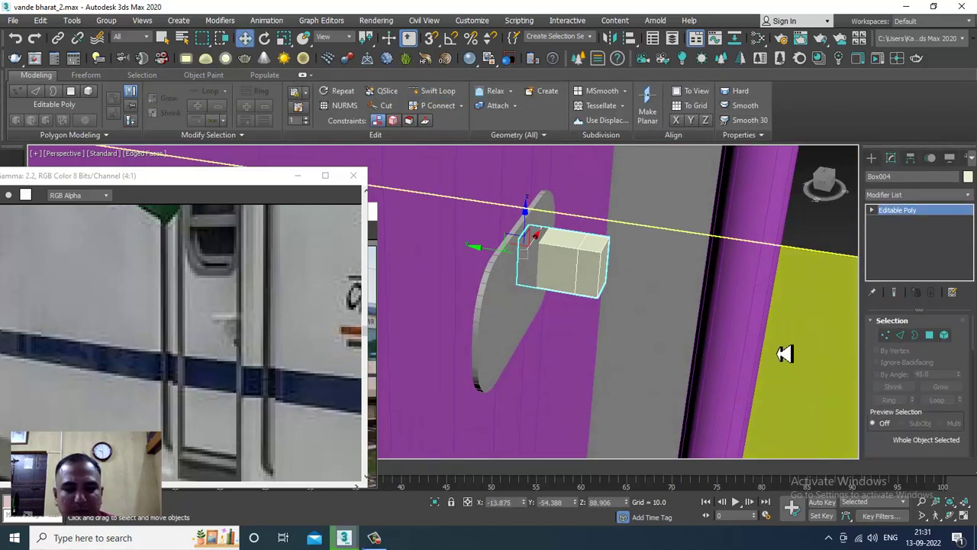
Step: Extrude the side polygon at the box's outer end by 10.0 to form the handle lever
key("4")
left_click(589, 282)
middle_click_drag(589, 281, 672, 307, "alt")
left_click_drag(900, 449, 913, 272)
left_click(910, 336)
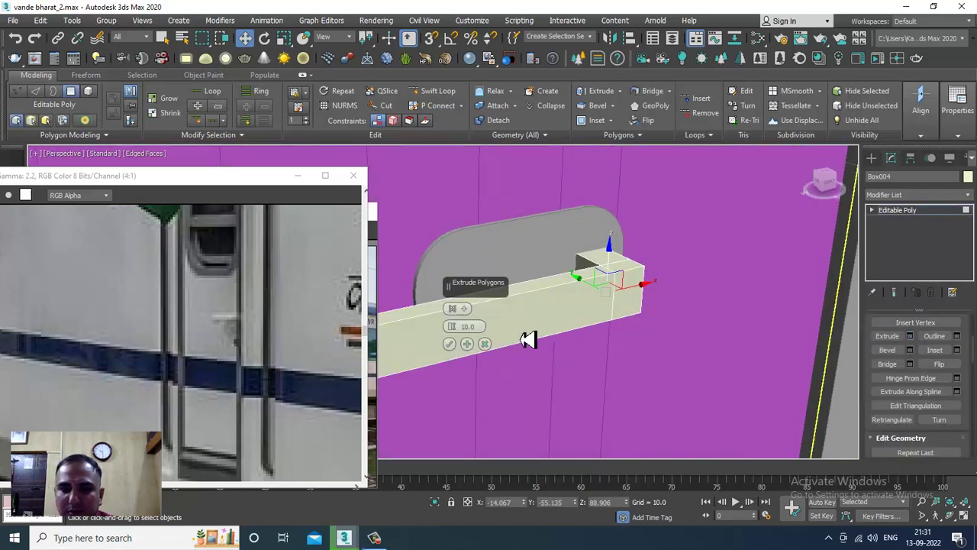
left_click(448, 346)
Step: Shorten the lever by moving its end polygon along X to about -17.25, and scale that end slightly taller
scroll(458, 349, "down", 3)
middle_click_drag(458, 348, 667, 294, "alt")
scroll(522, 331, "down", 4)
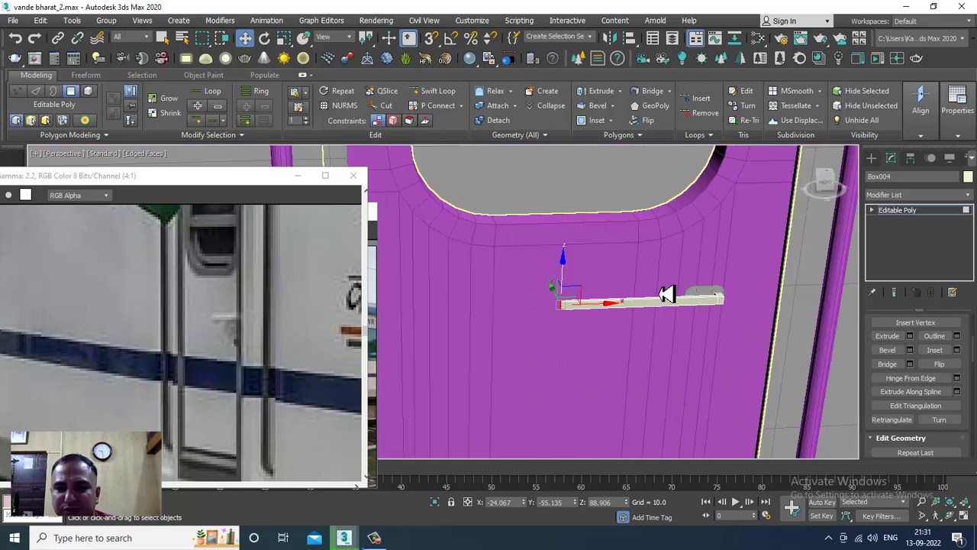
left_click_drag(605, 308, 709, 307)
scroll(709, 308, "up", 5)
middle_click_drag(709, 308, 444, 260, "alt")
scroll(625, 304, "up", 3)
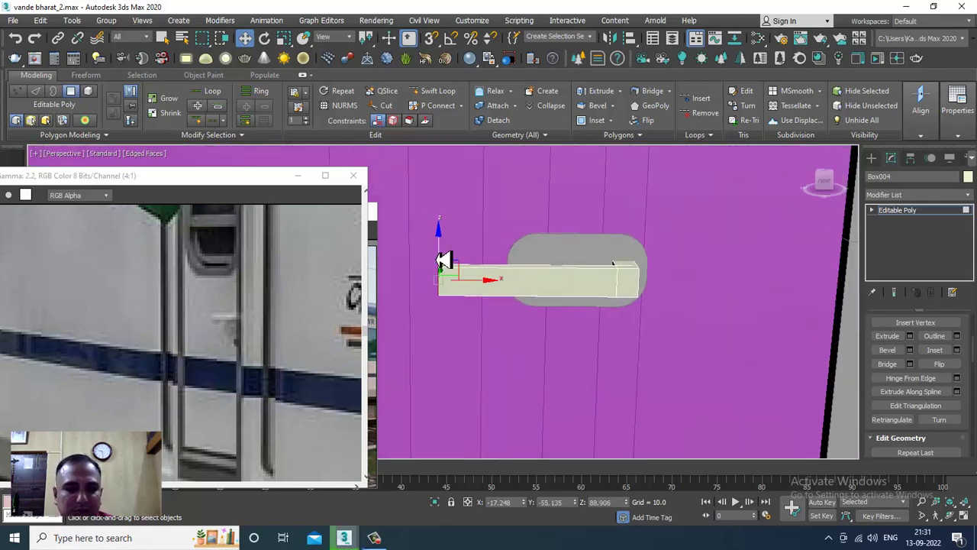
key("r")
left_click_drag(439, 238, 455, 226)
key("w")
Step: Round the lever's outer vertical corner edge with a multi-segment chamfer
scroll(522, 261, "up", 3)
middle_click_drag(554, 275, 602, 275, "alt")
scroll(603, 275, "up", 1)
key("2")
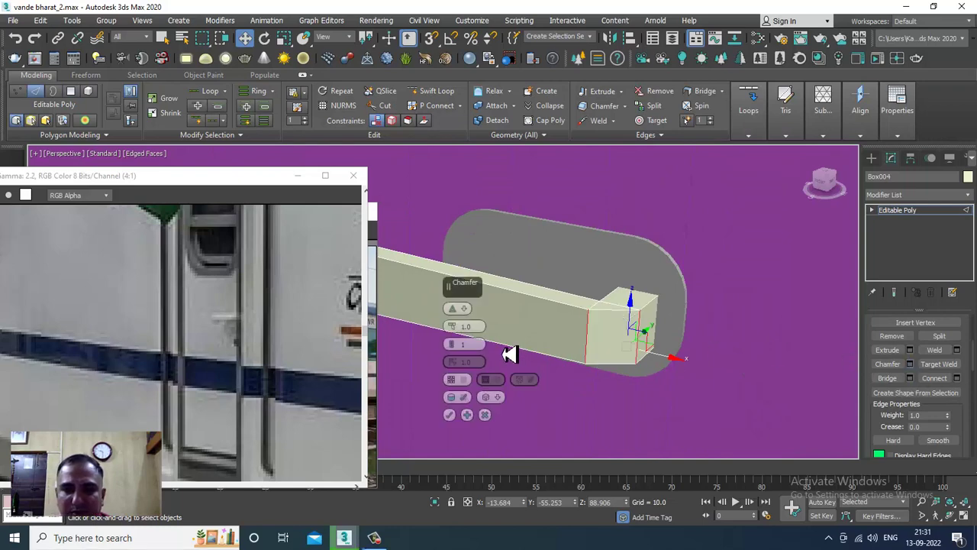
left_click(454, 334)
left_click(455, 350)
left_click(455, 346)
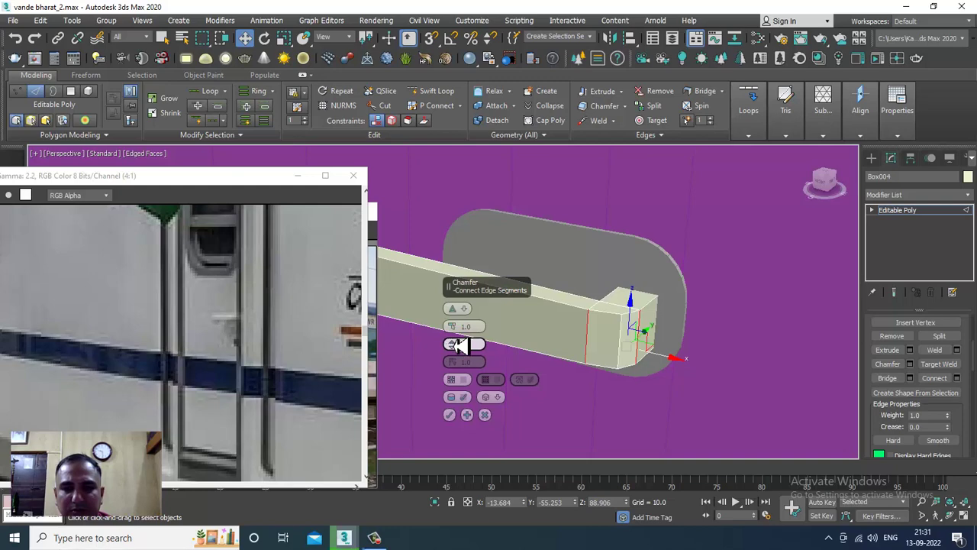
left_click_drag(455, 329, 456, 329)
left_click(449, 415)
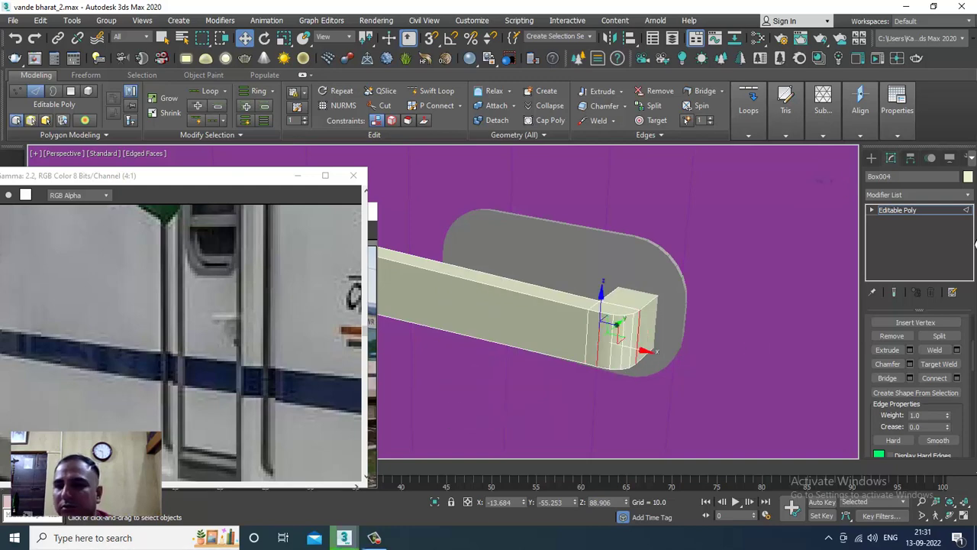
left_click(925, 212)
Step: Select the backing plate together with the lever and scale the whole door handle up
middle_click_drag(662, 293, 767, 313, "alt")
scroll(767, 314, "down", 2)
middle_click_drag(645, 318, 643, 305, "alt")
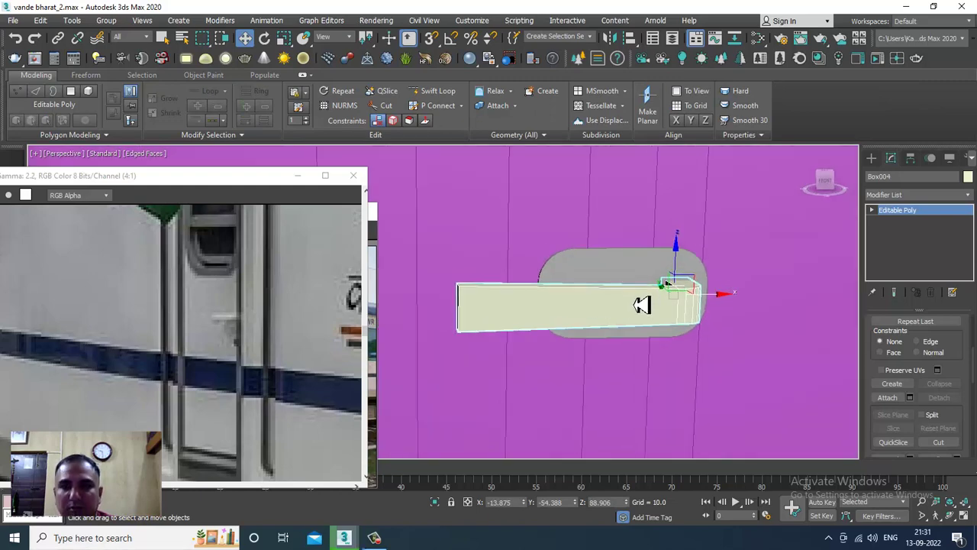
scroll(644, 304, "down", 4)
scroll(643, 304, "down", 3)
middle_click_drag(728, 336, 684, 338, "alt")
scroll(685, 338, "up", 3)
left_click(633, 284, "ctrl")
middle_click_drag(636, 286, 610, 290, "alt")
scroll(610, 290, "up", 2)
key("r")
left_click_drag(599, 291, 585, 283)
scroll(586, 283, "down", 3)
middle_click_drag(588, 282, 636, 288, "alt")
scroll(647, 263, "down", 4)
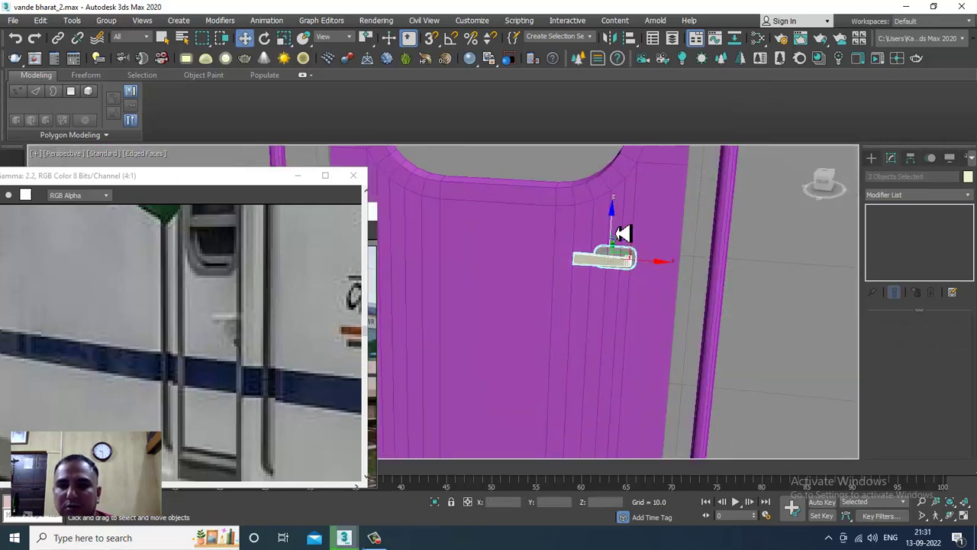
scroll(668, 299, "down", 4)
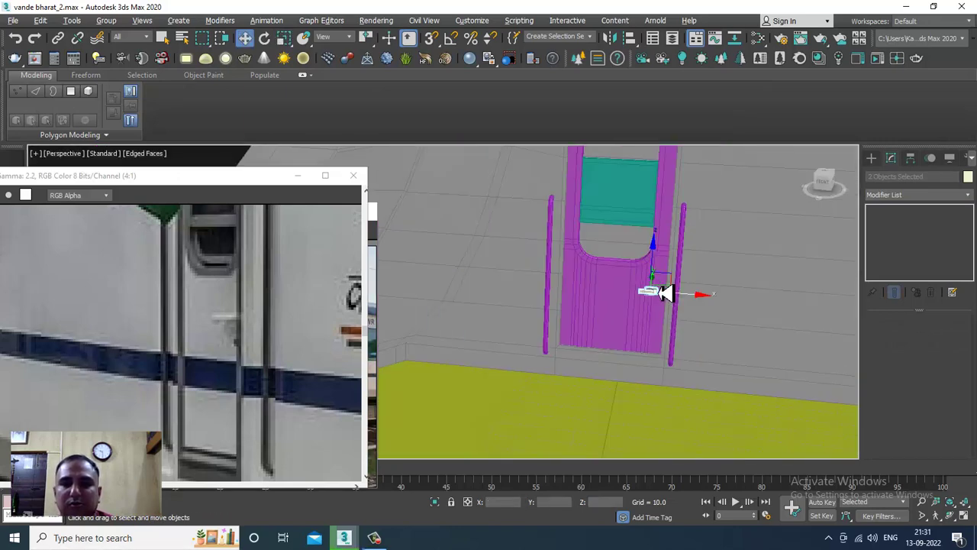
scroll(687, 290, "down", 3)
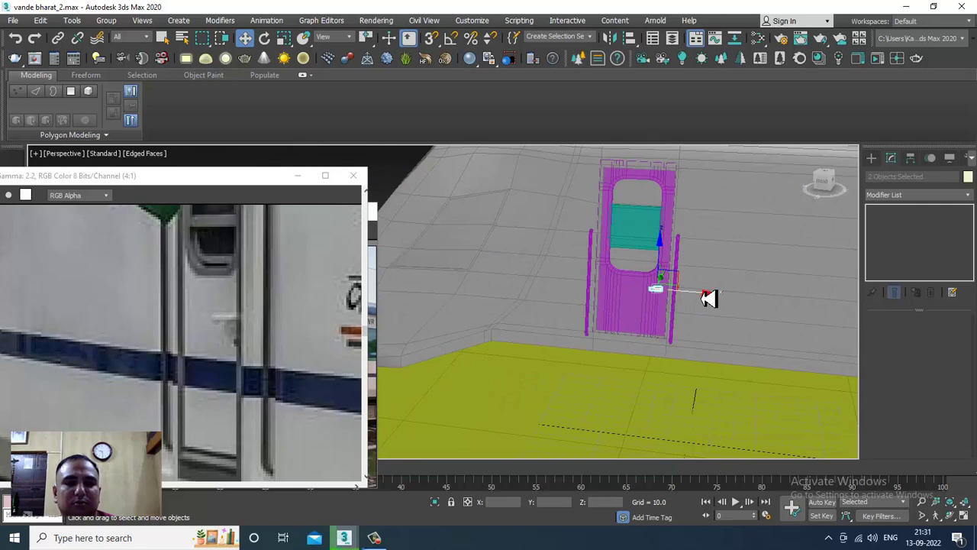
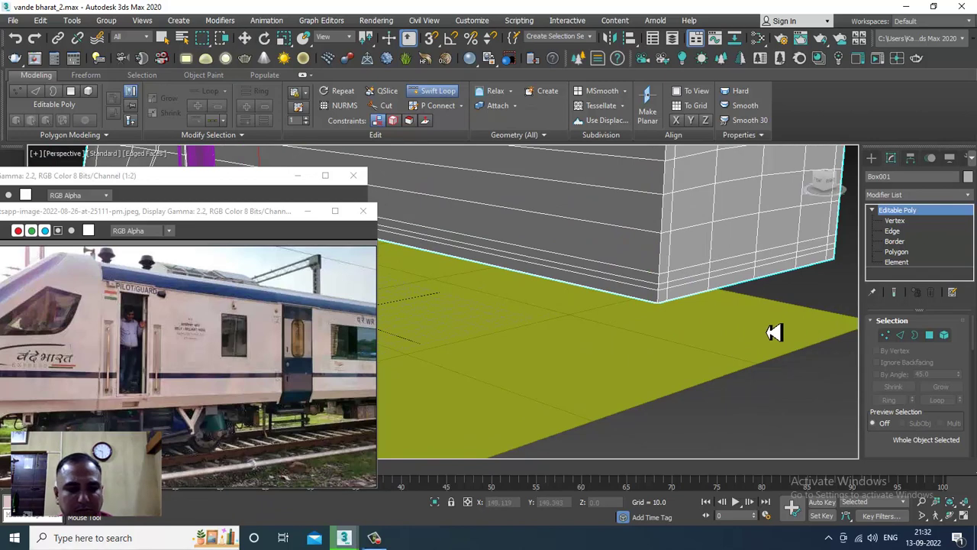
left_click(645, 300, "ctrl")
middle_click_drag(645, 300, 663, 306)
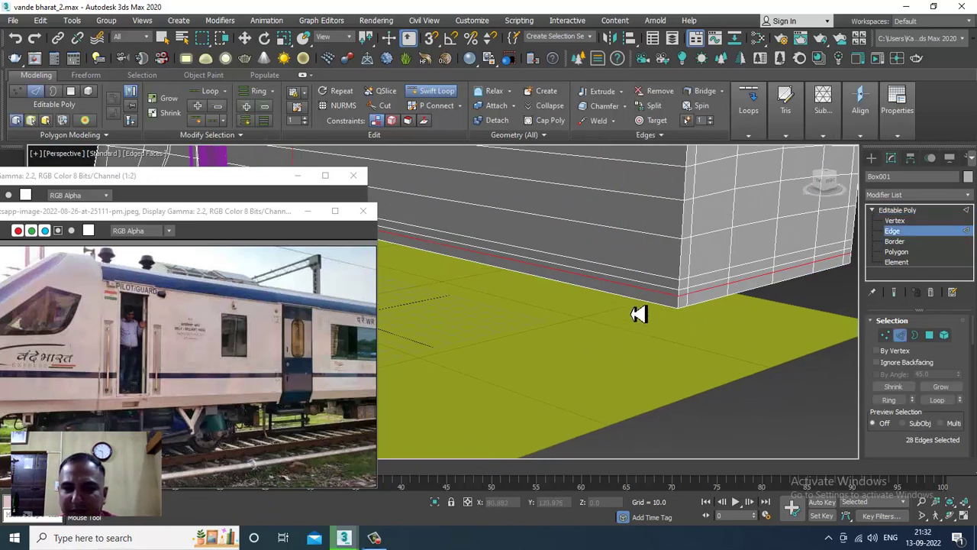
key("2")
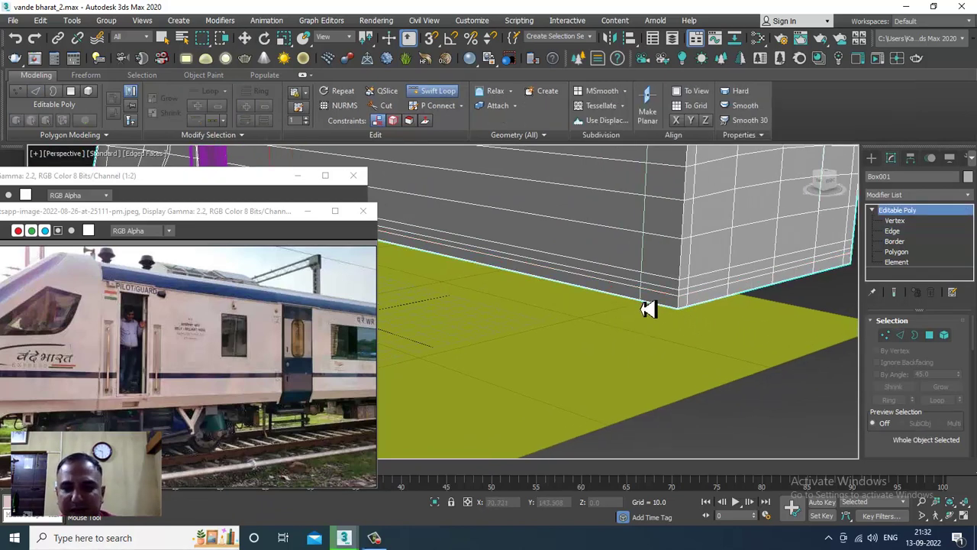
key("2")
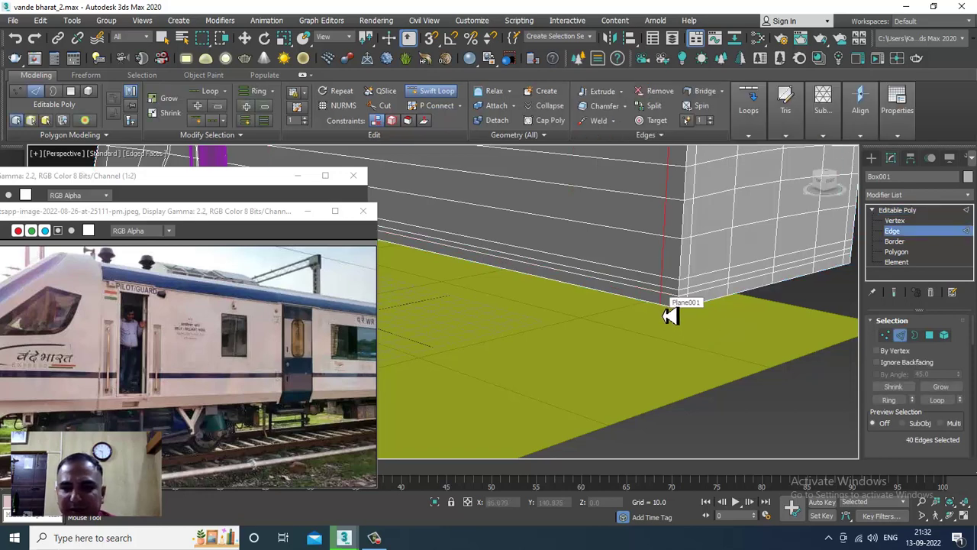
key("2")
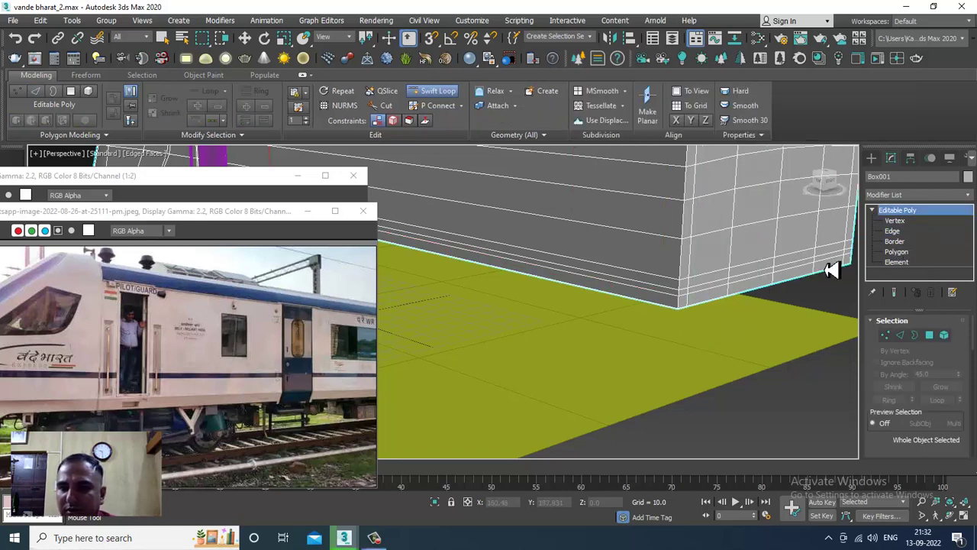
left_click(922, 230)
left_click(917, 212)
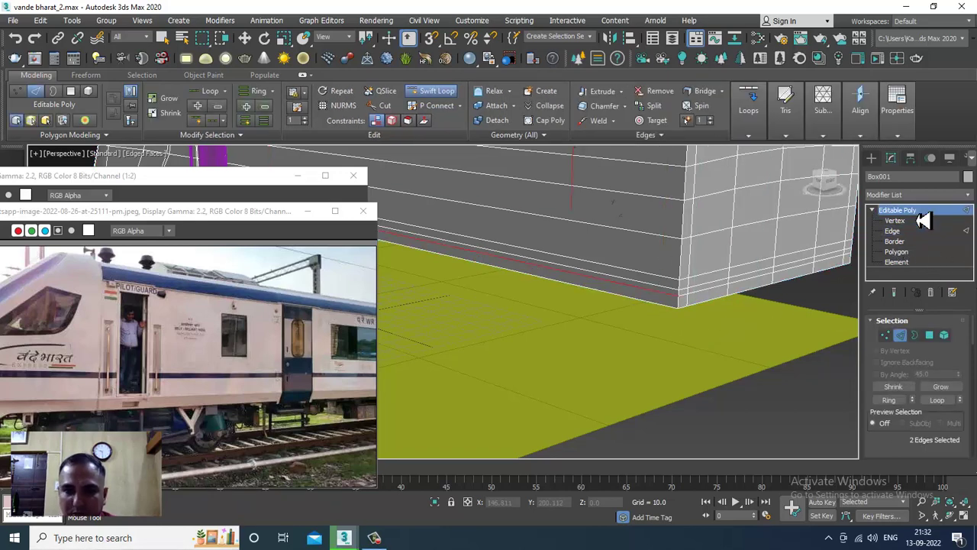
Step: Select the chain of bottom boundary edges of the train body, from the long side around to the front nose
key("2")
left_click(645, 305)
middle_click_drag(386, 252, 593, 303)
scroll(665, 325, "up", 3)
left_click(612, 298, "ctrl")
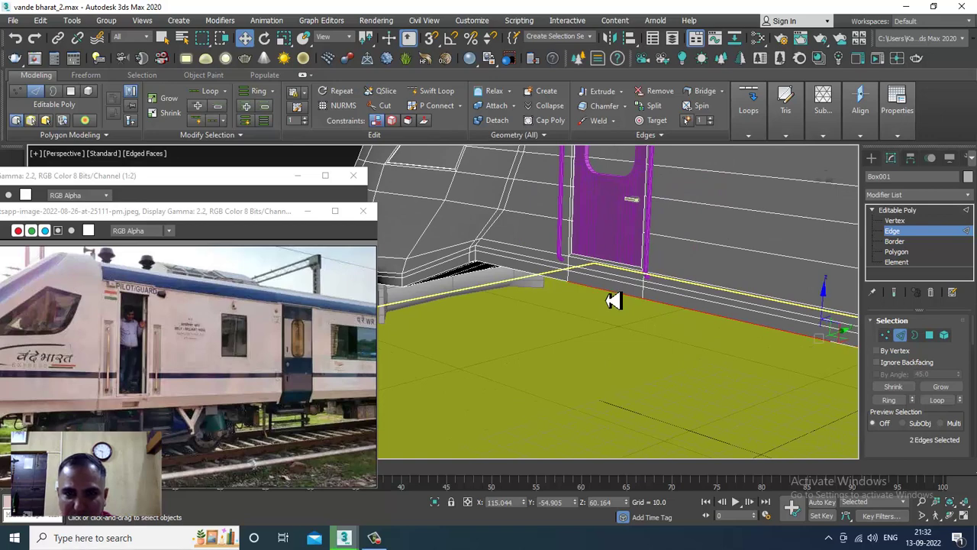
left_click(531, 280, "ctrl")
middle_click_drag(530, 279, 562, 272, "alt")
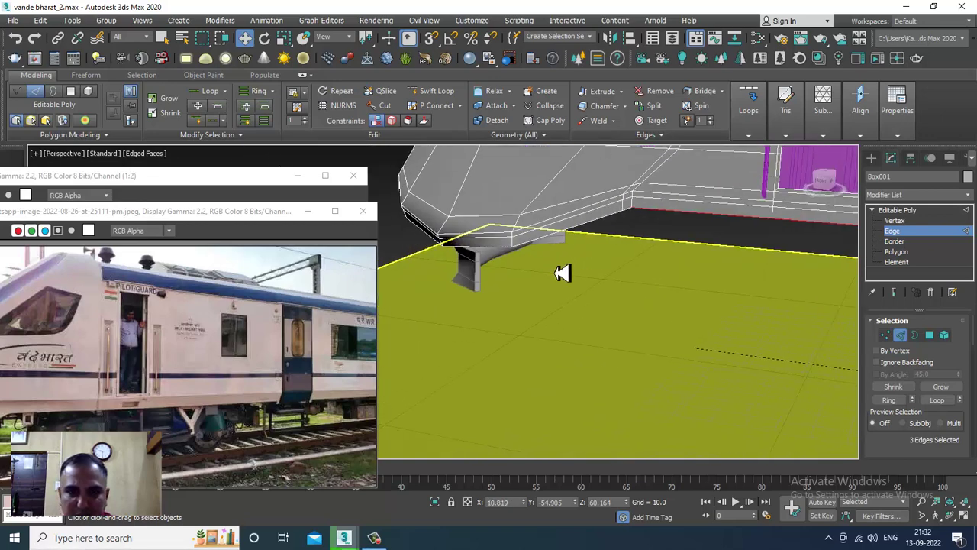
left_click(549, 246, "ctrl")
middle_click_drag(681, 265, 529, 276, "alt")
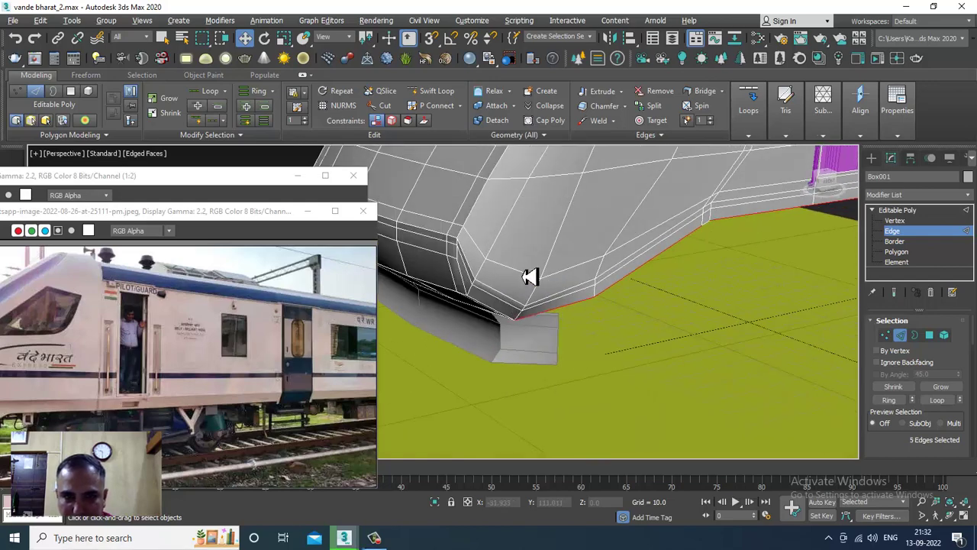
left_click(509, 323, "ctrl")
middle_click_drag(509, 323, 614, 304, "alt")
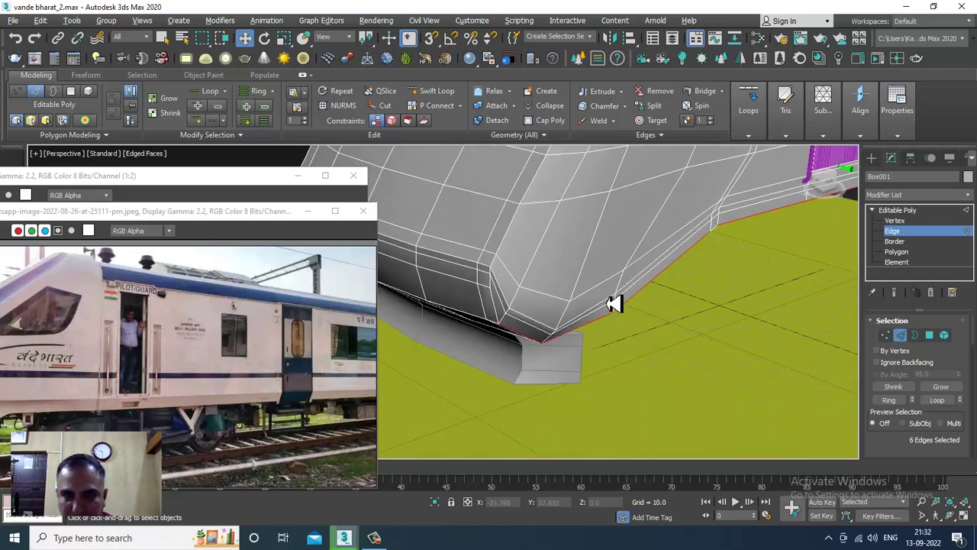
left_click(500, 316, "ctrl")
middle_click_drag(499, 316, 609, 305, "alt")
left_click_drag(564, 316, 560, 312)
middle_click_drag(561, 313, 596, 297, "alt")
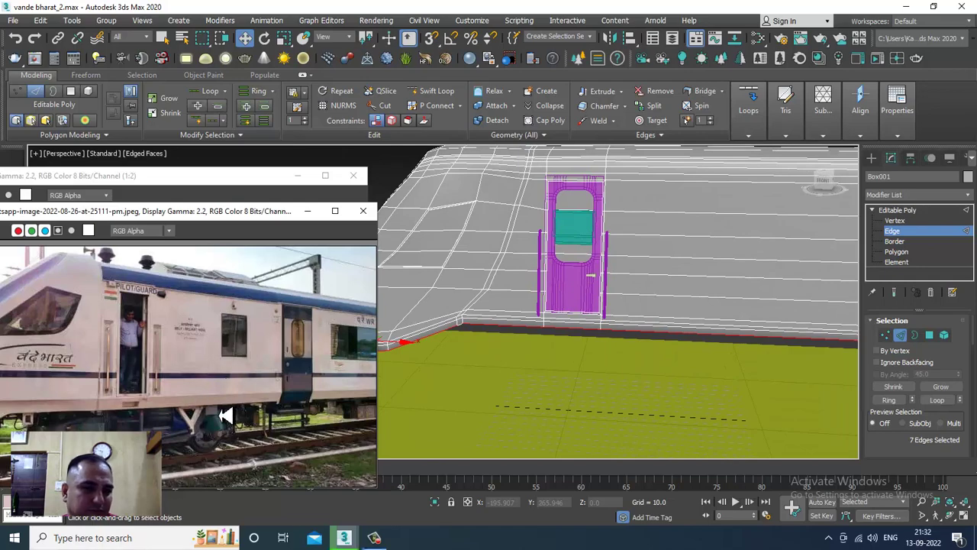
Step: Open the reference photo 684816799-train18_1200x900.jpg for viewing and place its window over the other reference photos
scroll(234, 357, "up", 1)
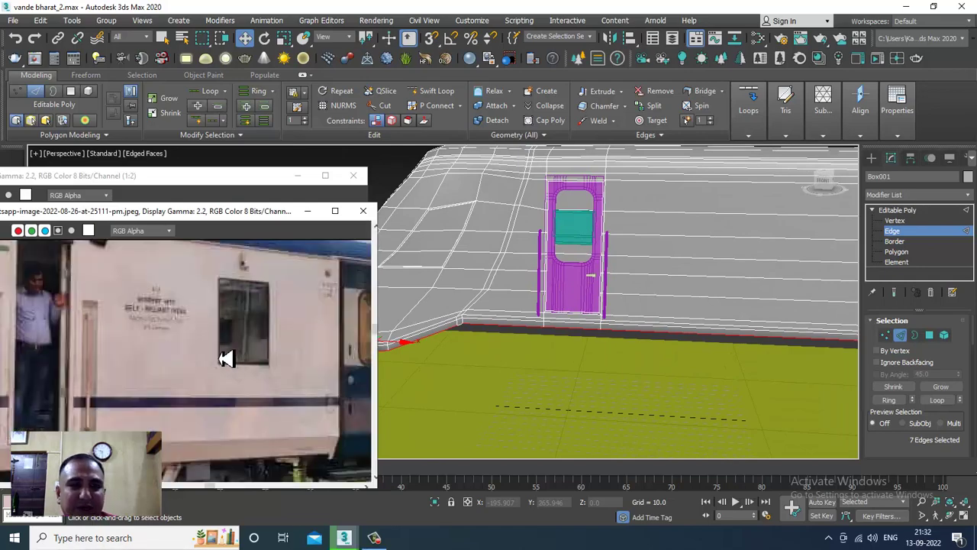
scroll(227, 358, "down", 1)
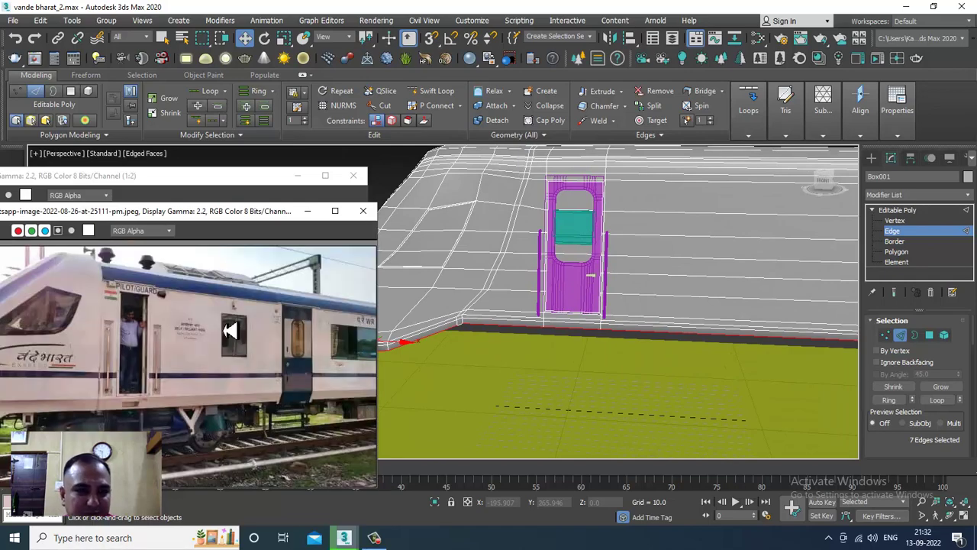
left_click(183, 191)
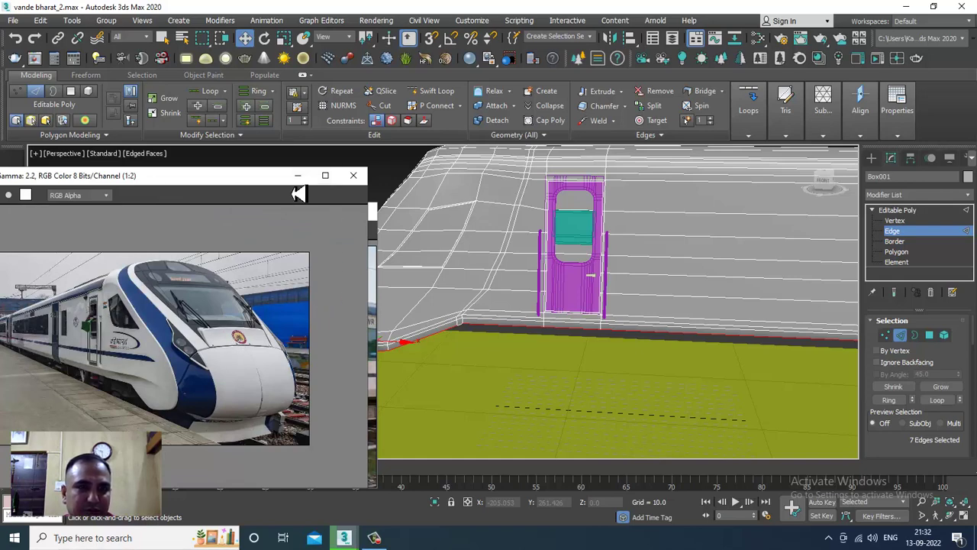
left_click(14, 21)
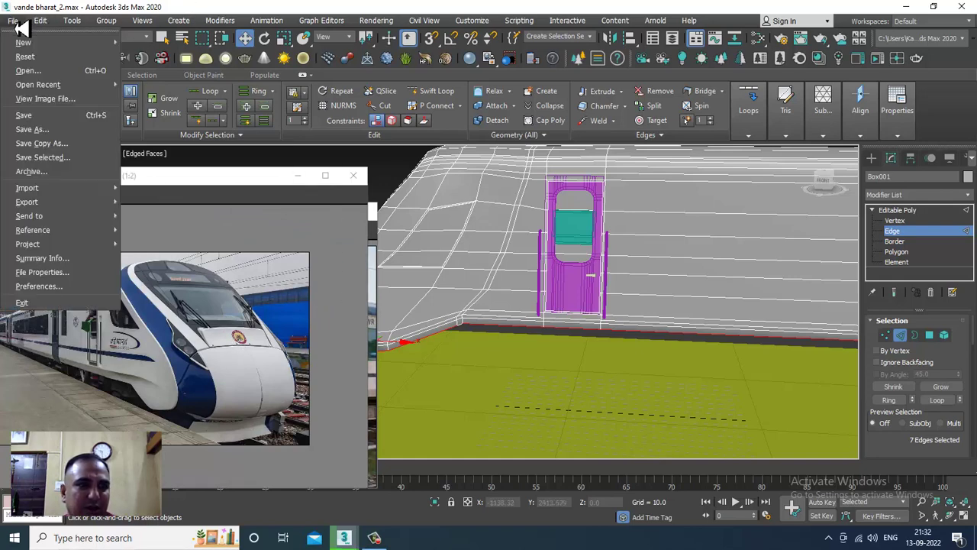
left_click(60, 99)
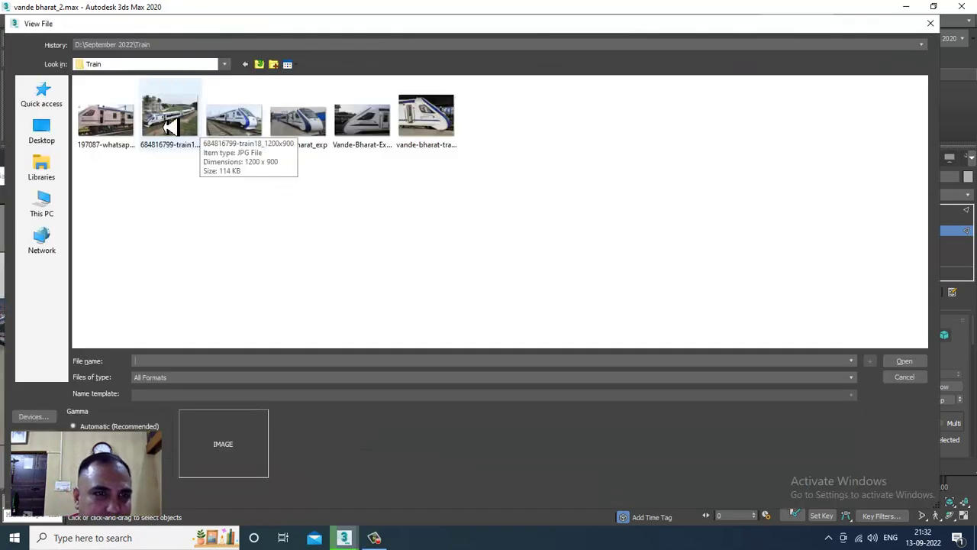
double_click(170, 119)
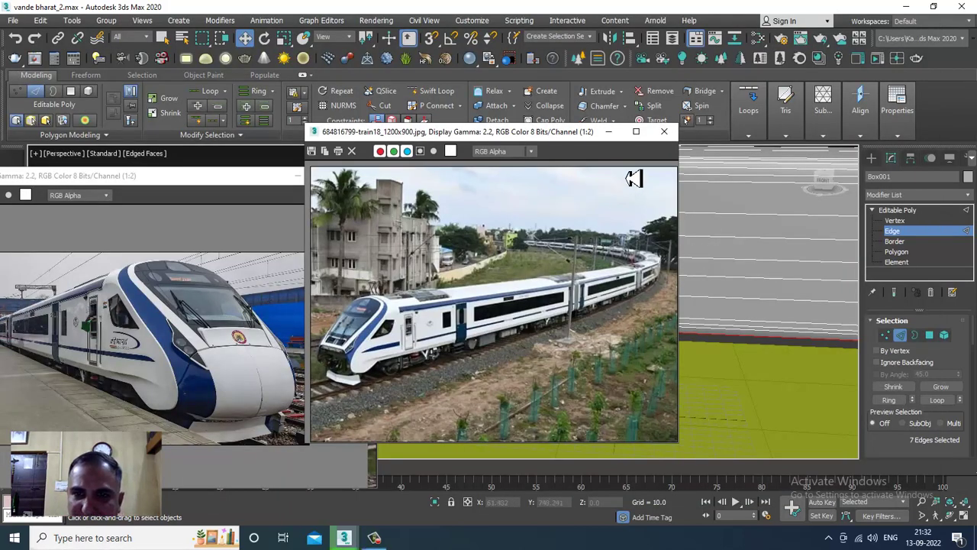
left_click_drag(562, 141, 245, 162)
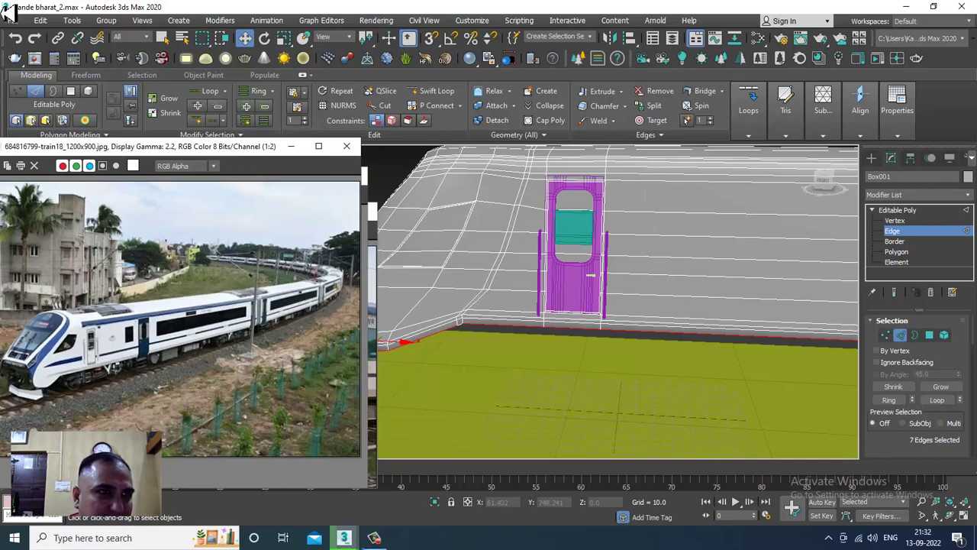
Step: View the reference photo india-tv-84-1660905188.jpg, close it, and bring the side-view photo with the cab door back to the front
left_click(13, 20)
left_click(61, 102)
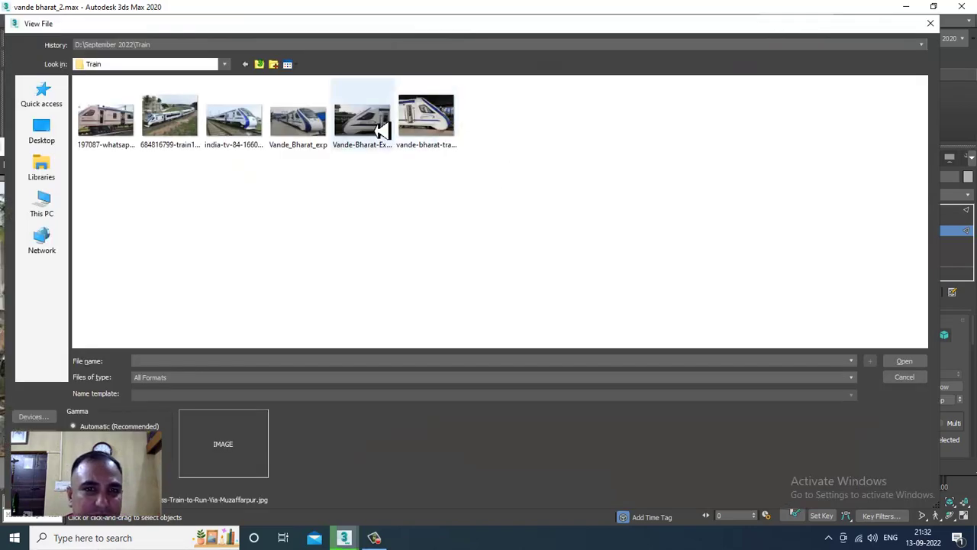
left_click(378, 126)
left_click(319, 133)
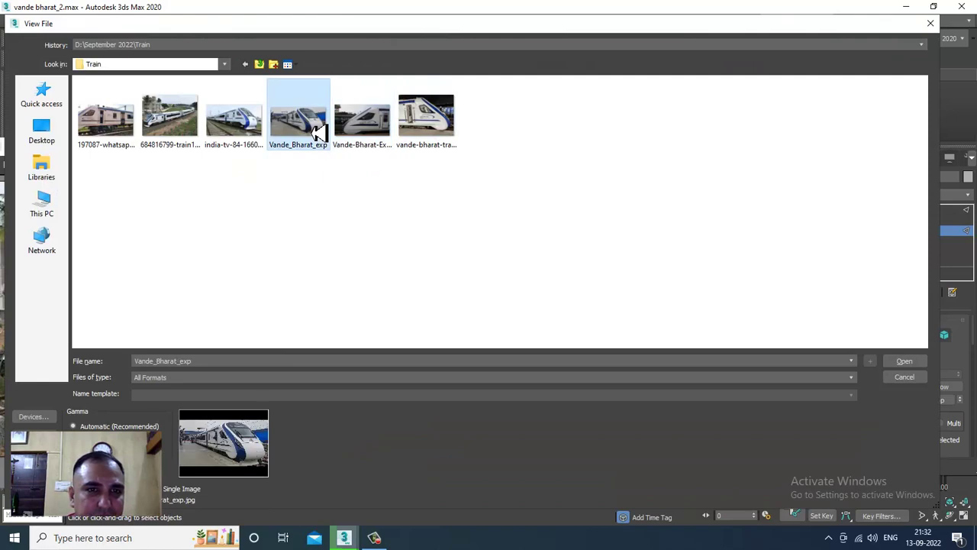
double_click(234, 135)
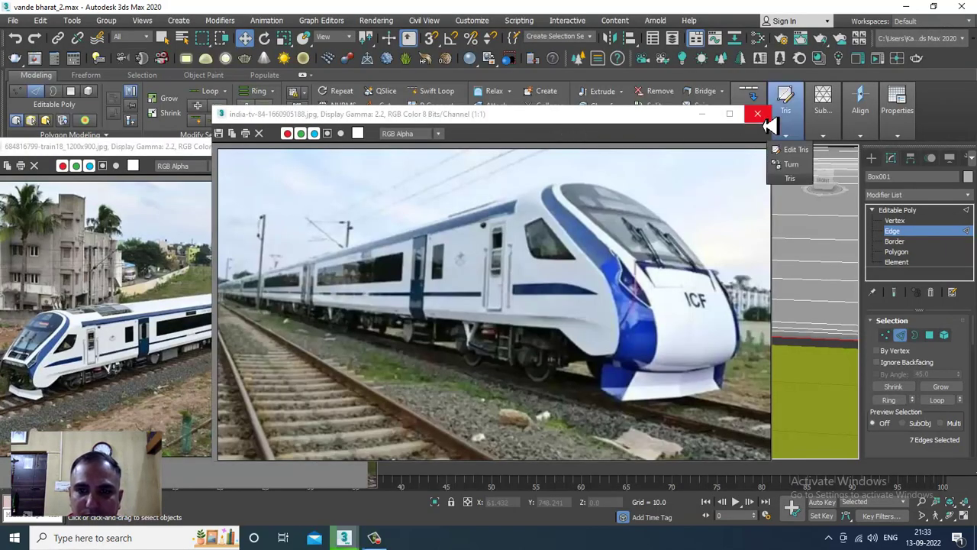
left_click(758, 114)
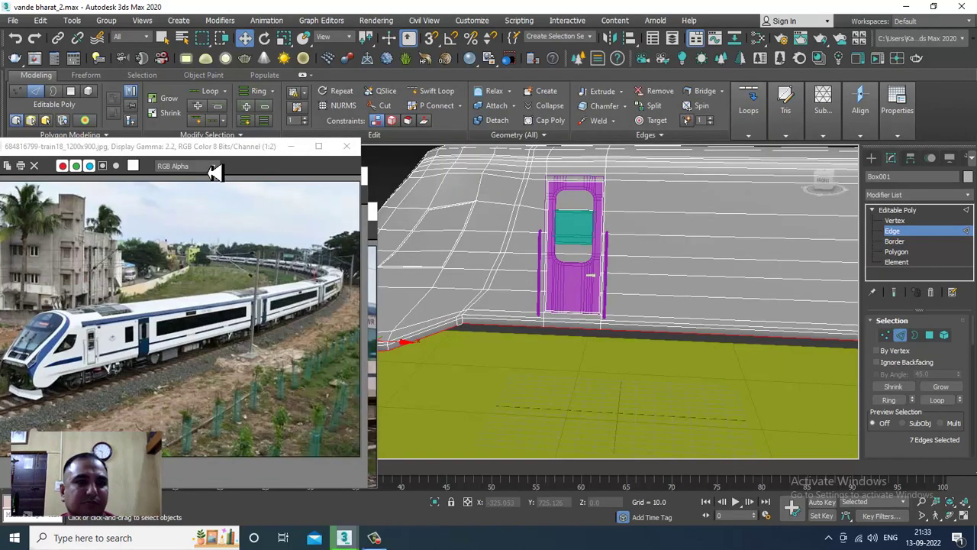
left_click_drag(249, 147, 204, 256)
left_click(374, 305)
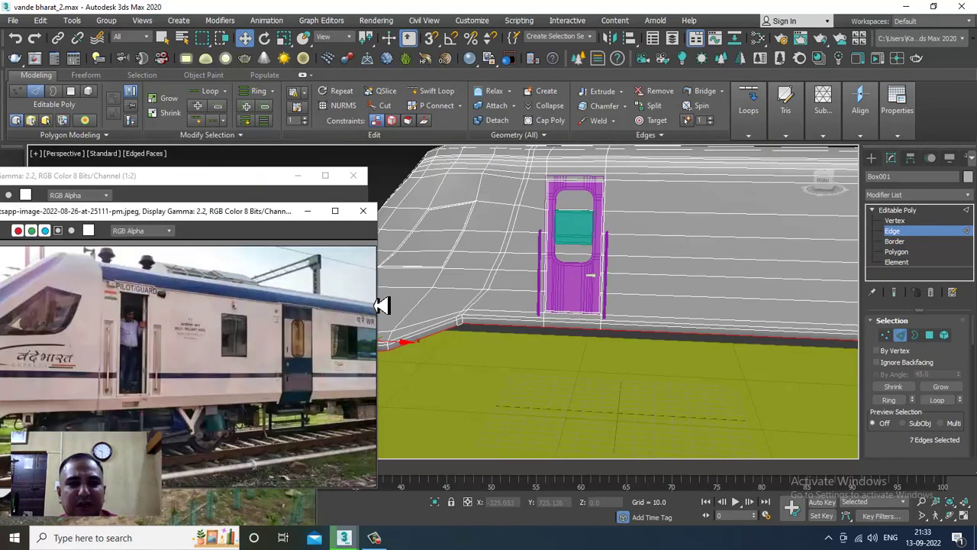
Step: Create a thin rectangular box in the Top view, centred across the front part of the train body
middle_click_drag(648, 250, 546, 227, "alt")
left_click(871, 159)
left_click(906, 232)
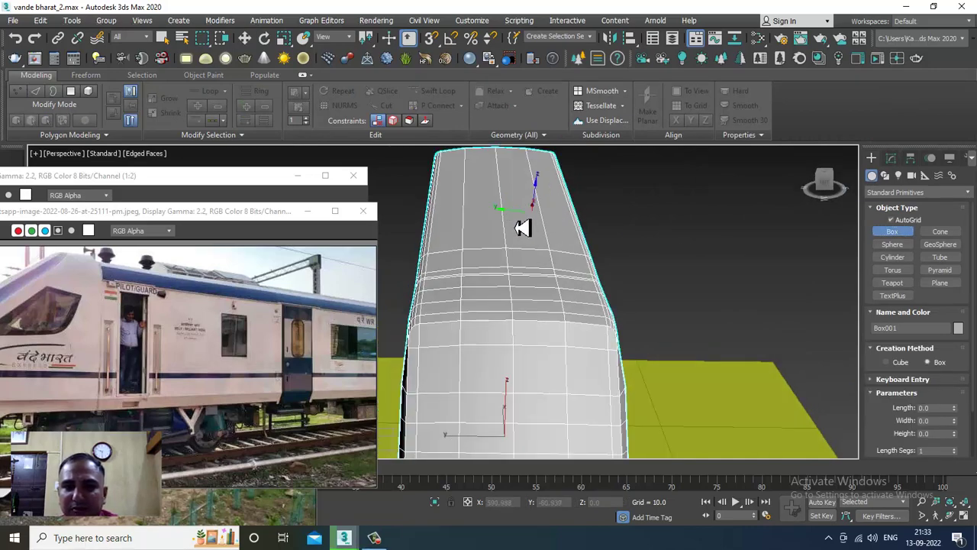
key("alt+w")
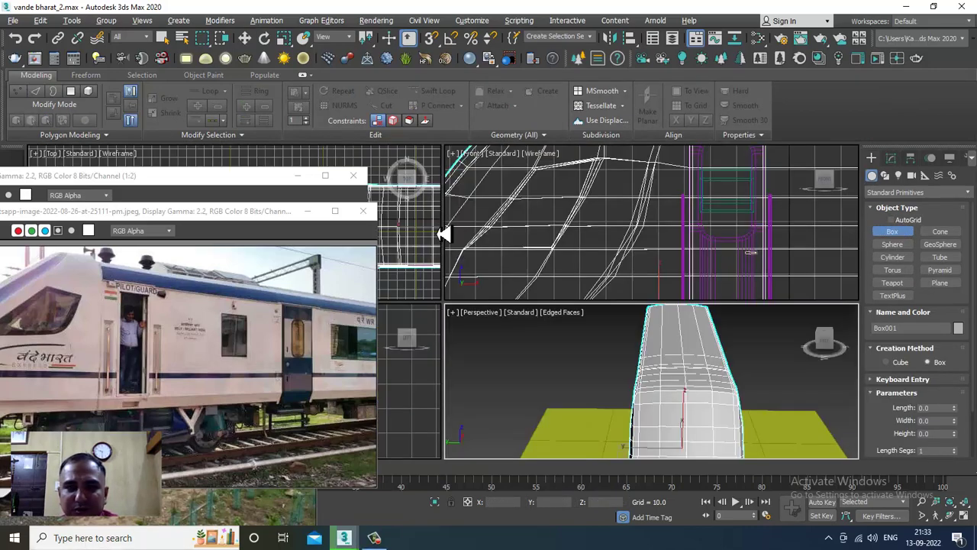
middle_click(422, 222)
scroll(425, 224, "down", 4)
key("alt+w")
middle_click_drag(458, 219, 527, 217)
scroll(640, 261, "up", 2)
middle_click_drag(640, 260, 541, 257)
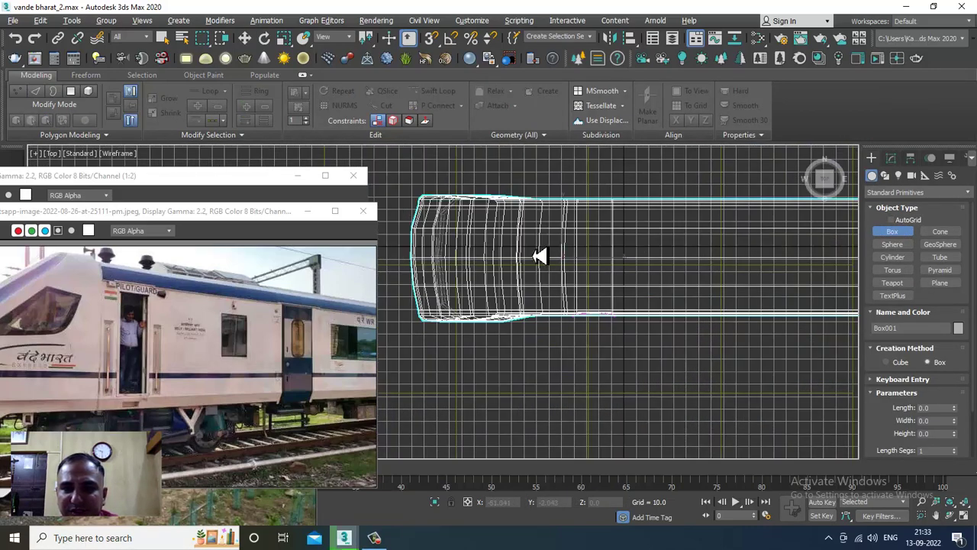
left_click_drag(482, 240, 635, 294)
left_click(635, 286)
Step: Raise the new box along Z to about 150.86 so it sits on the train roof
key("w")
key("alt+w")
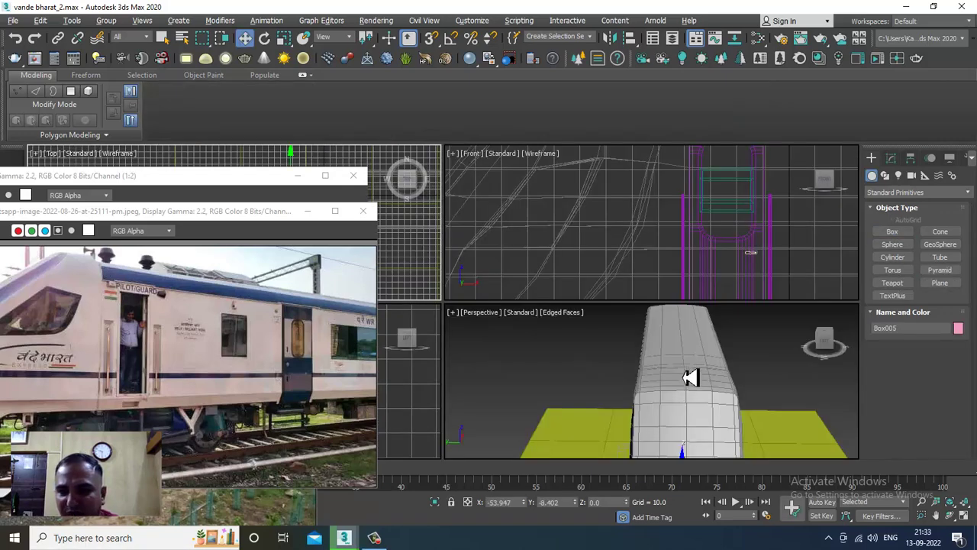
middle_click(683, 377)
key("alt+w")
scroll(674, 357, "down", 3)
middle_click_drag(667, 334, 636, 318, "alt")
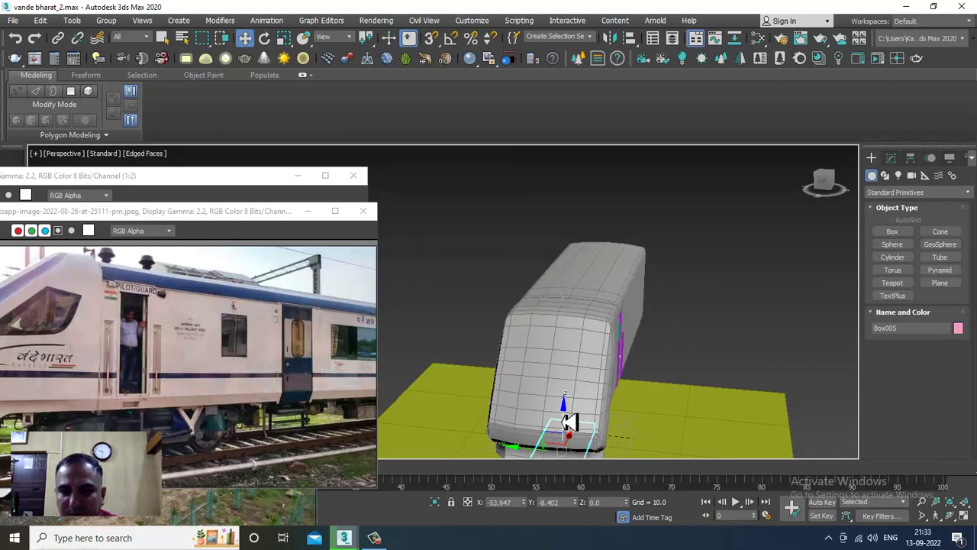
left_click_drag(563, 422, 599, 264)
scroll(599, 266, "up", 3)
middle_click_drag(599, 267, 599, 288, "alt")
left_click_drag(529, 284, 549, 301)
middle_click_drag(737, 341, 564, 336, "alt")
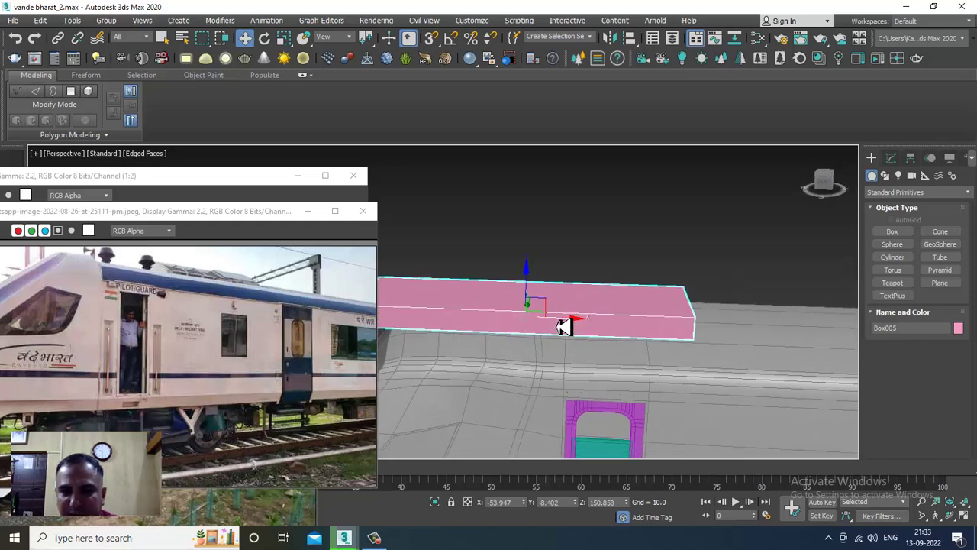
Step: Move the roof box back along X to about 26.84 and lower it to about Z 148.41
left_click_drag(564, 326, 745, 336)
middle_click_drag(739, 333, 647, 317, "alt")
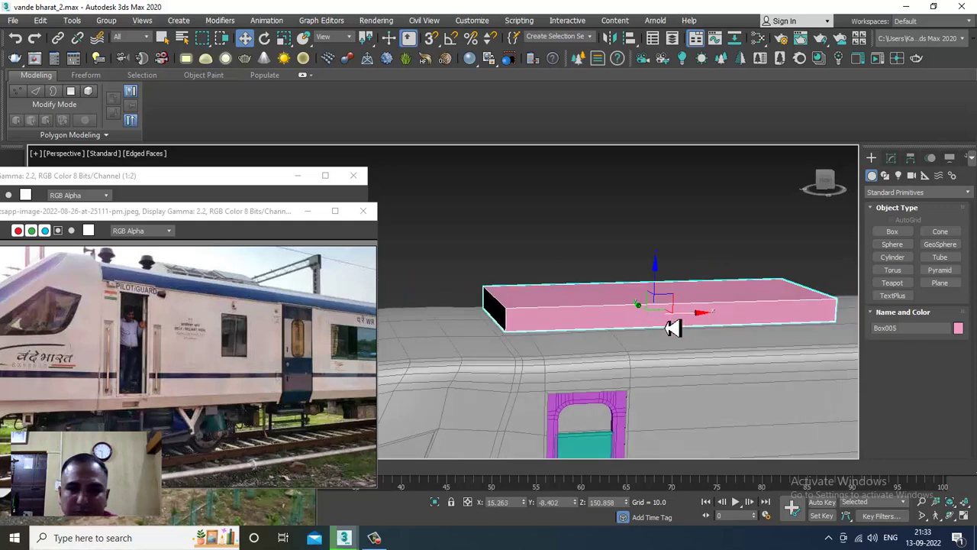
left_click_drag(695, 320, 723, 317)
left_click_drag(688, 282, 694, 289)
Step: Convert the roof box to an Editable Poly
middle_click_drag(693, 290, 655, 307, "alt")
middle_click_drag(654, 306, 591, 305)
right_click(591, 305)
mouse_move(675, 433)
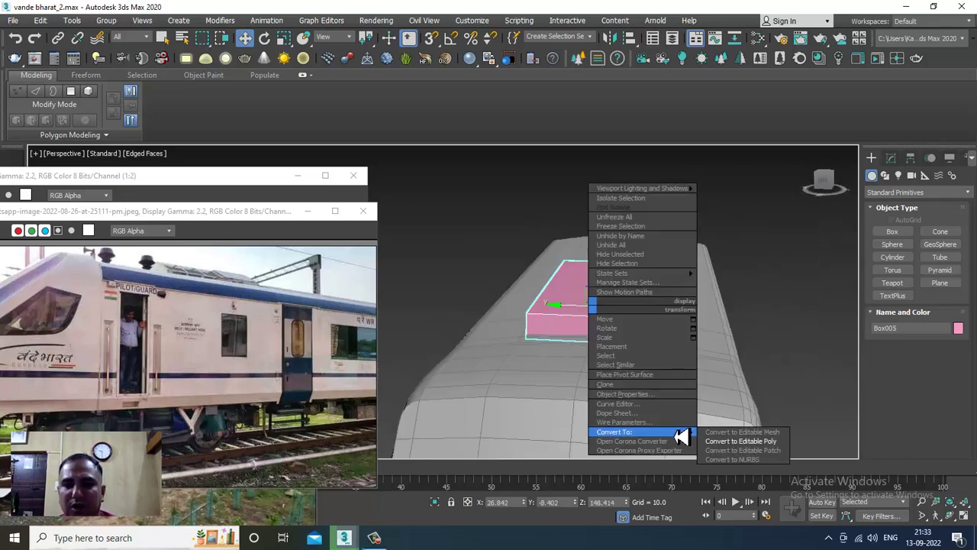
left_click(776, 441)
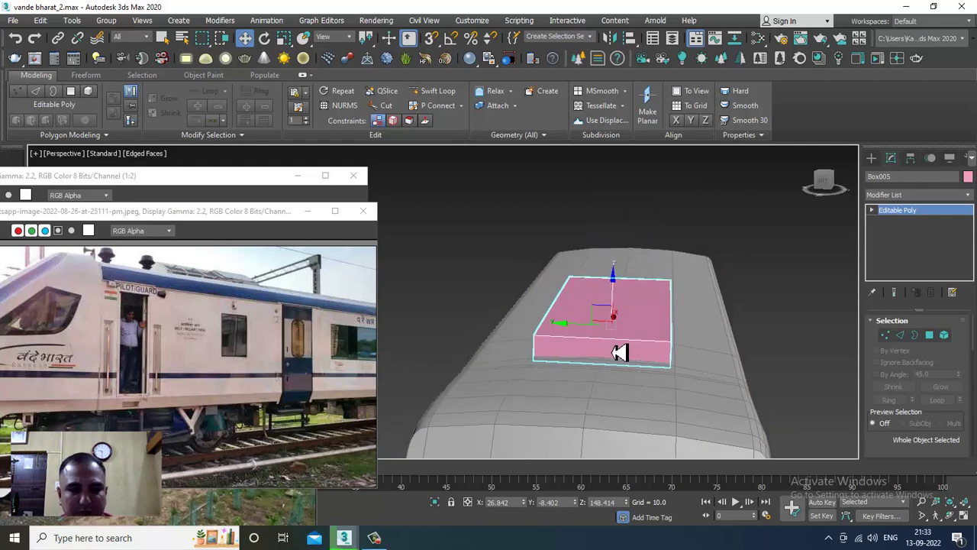
Step: Connect the roof box's four crosswise edges with 2 segments and a pinch of 19
key("2")
left_click_drag(615, 256, 618, 415)
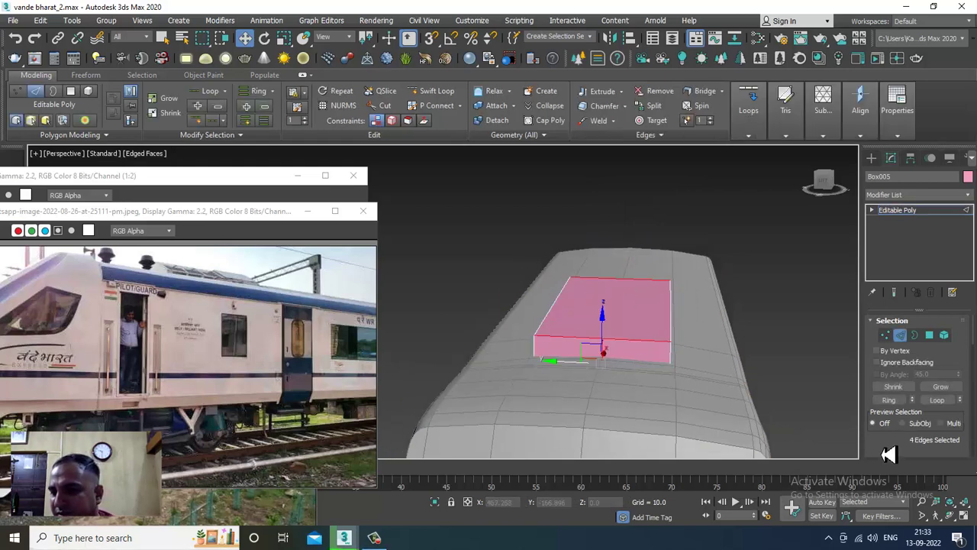
scroll(889, 450, "down", 3)
scroll(916, 372, "down", 2)
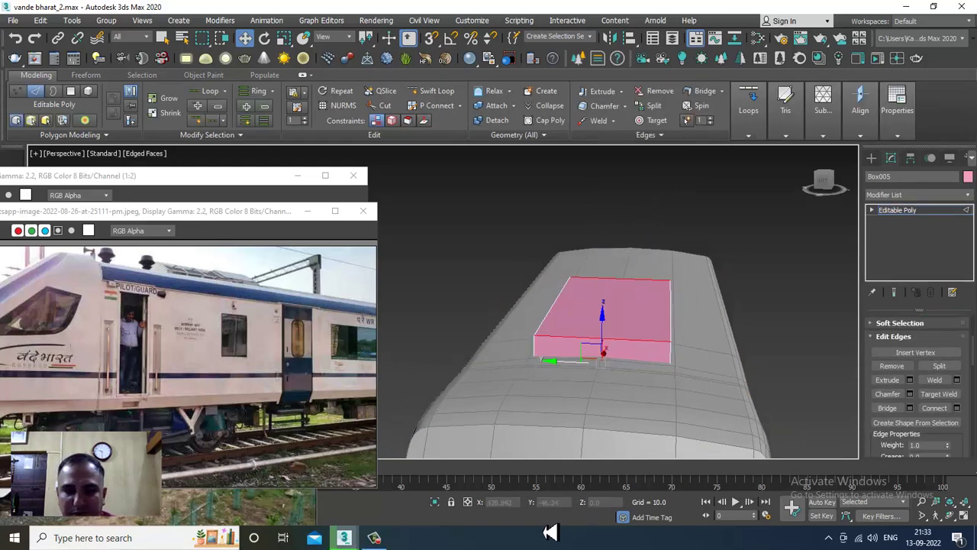
left_click(374, 539)
left_click(374, 540)
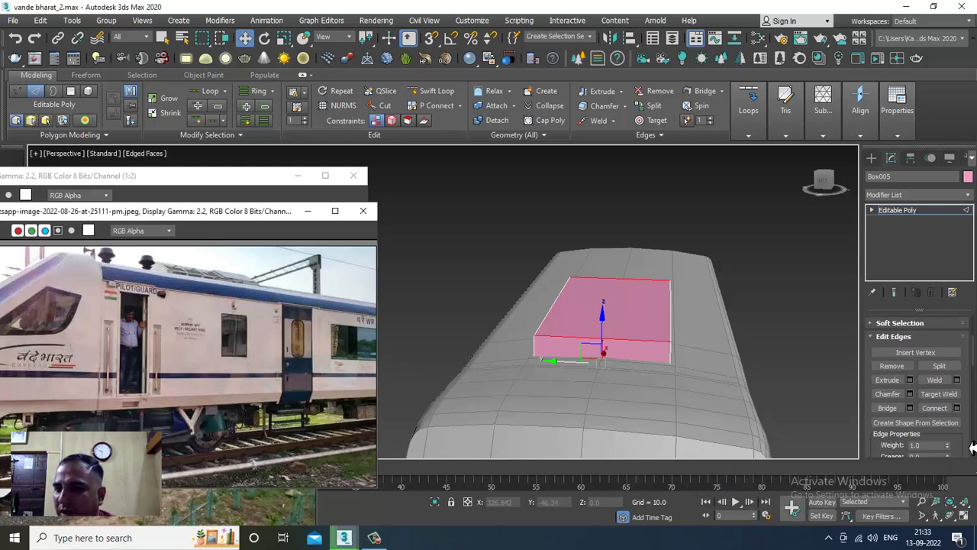
left_click(968, 416)
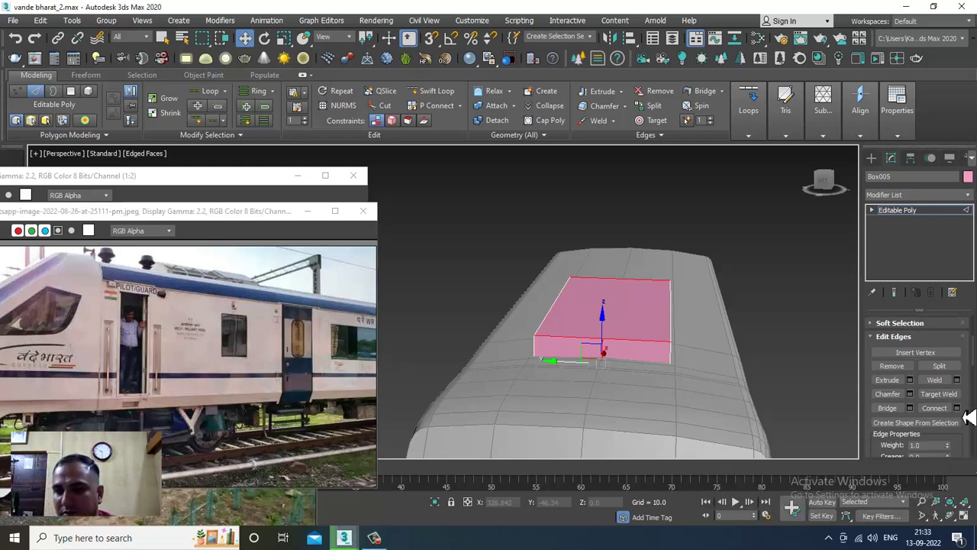
left_click(957, 408)
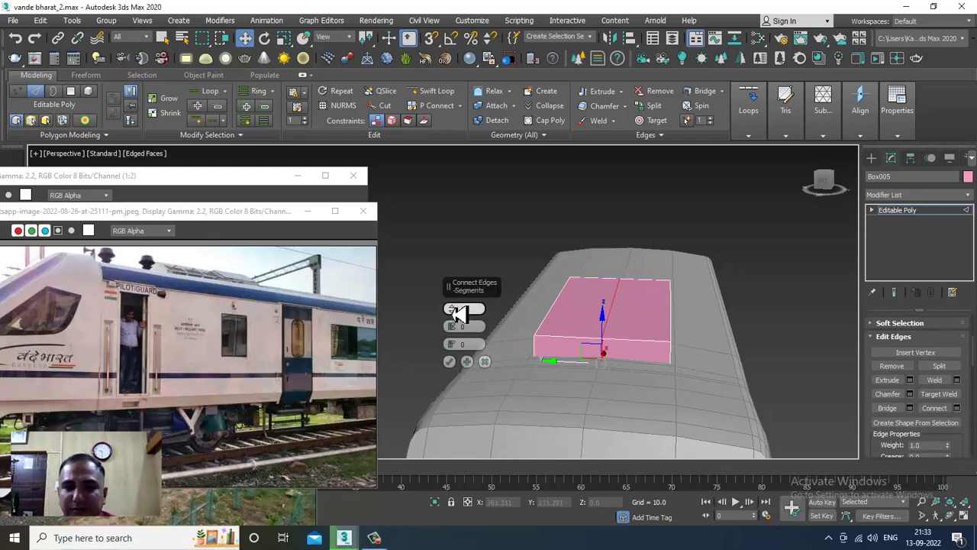
left_click_drag(456, 326, 455, 284)
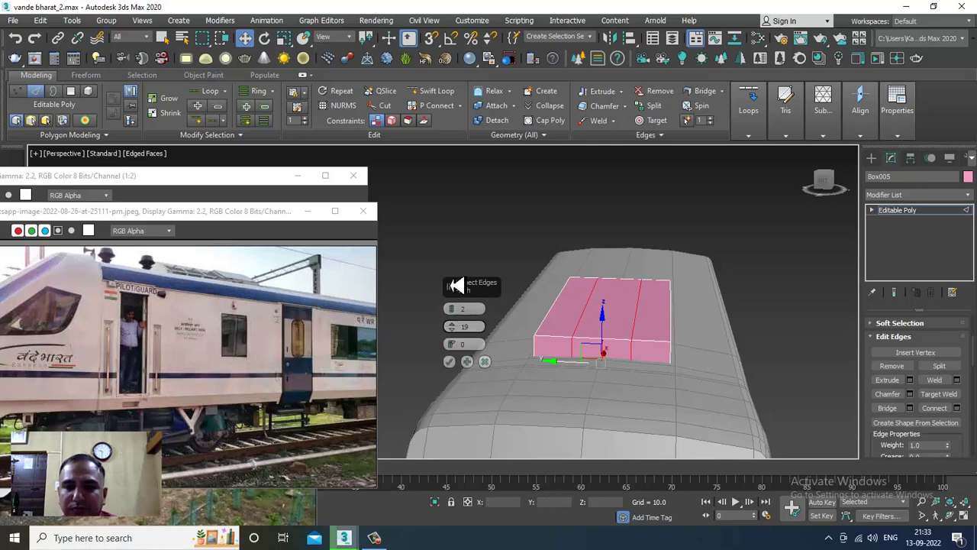
left_click(450, 362)
Step: In the Left view, raise the roof box's middle top vertices to about Z 162.03 to give it sloping sides
middle_click_drag(607, 340, 637, 340, "alt")
key("alt+w")
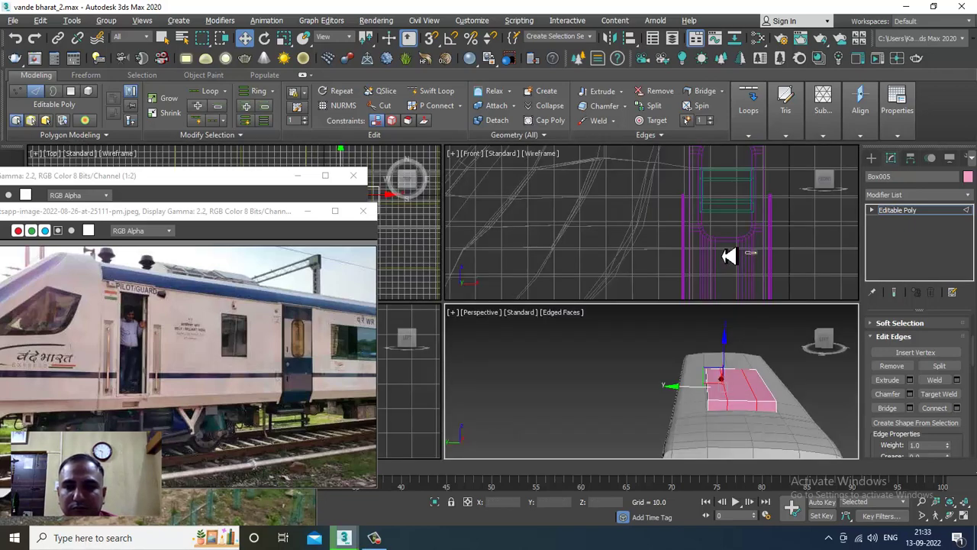
middle_click(726, 258)
key("alt+w")
key("z")
key("alt+w")
middle_click(416, 399)
key("alt+w")
key("z")
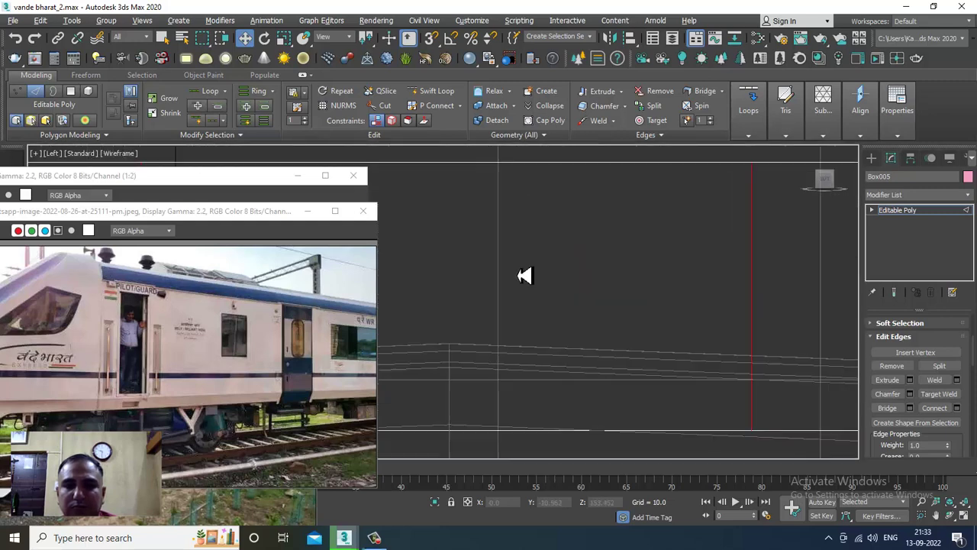
scroll(524, 274, "down", 3)
middle_click_drag(524, 274, 621, 310)
scroll(607, 283, "down", 3)
key("1")
left_click_drag(493, 265, 690, 318)
left_click_drag(596, 264, 601, 224)
key("alt+w")
middle_click(675, 377)
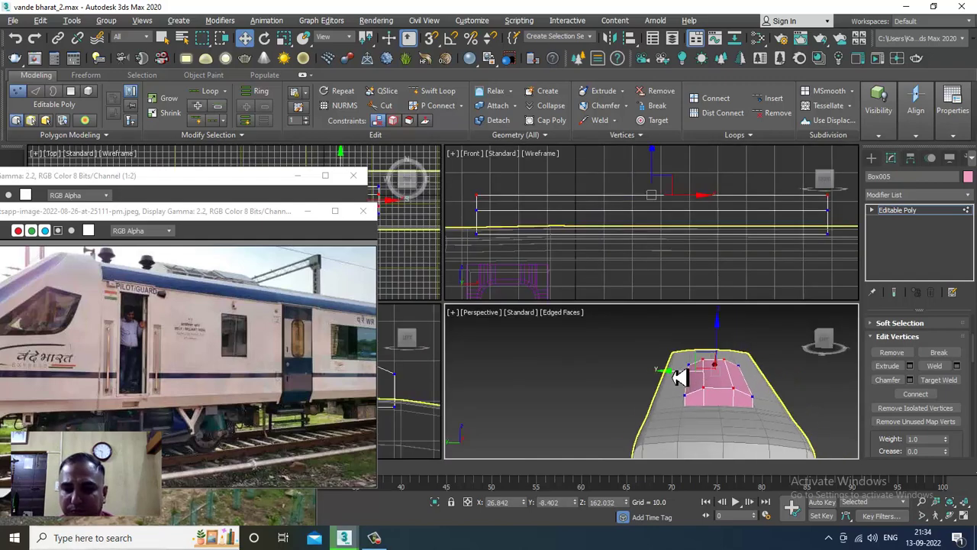
Step: In the Top view, widen the roof box by moving its outer lengthwise vertex rows outward, the upper row to about Y 17.82
key("alt+w")
mouse_move(689, 357)
middle_mouse_down("alt")
mouse_move(669, 357)
mouse_move(706, 357)
mouse_move(691, 355)
middle_mouse_up("alt")
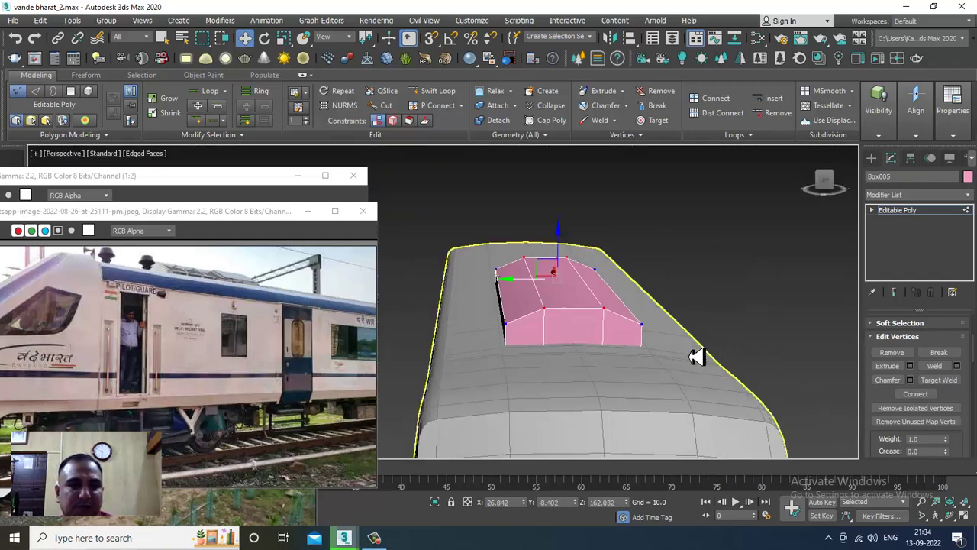
key("alt+w")
middle_click(421, 268)
key("alt+w")
middle_click_drag(419, 268, 473, 267)
scroll(475, 268, "up", 5)
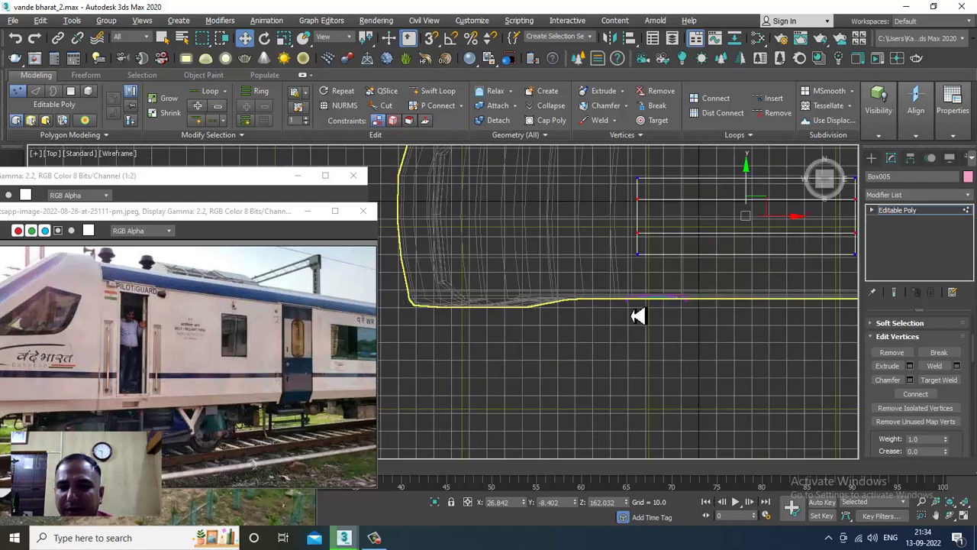
middle_click_drag(632, 315, 518, 274)
left_click_drag(829, 339, 829, 339)
middle_click_drag(544, 213, 526, 274)
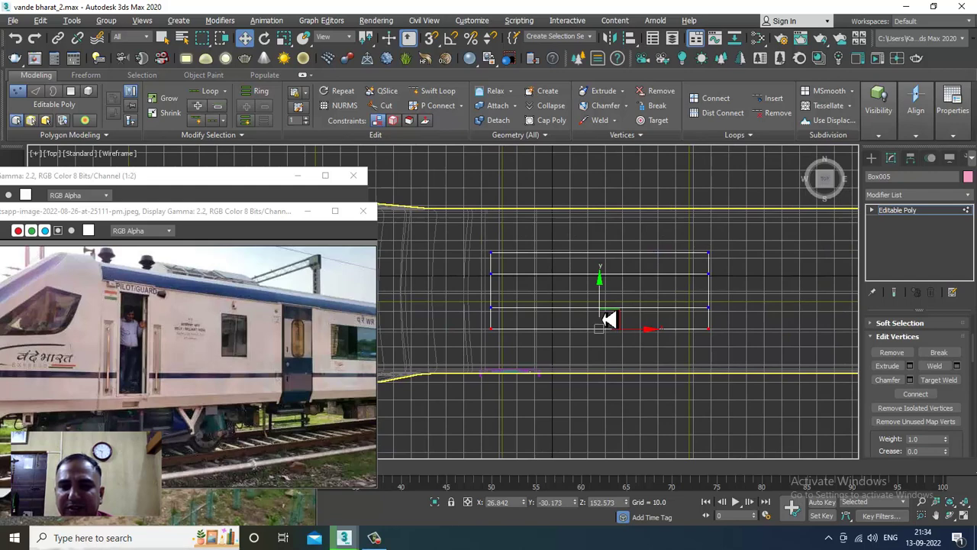
left_click_drag(609, 319, 612, 327)
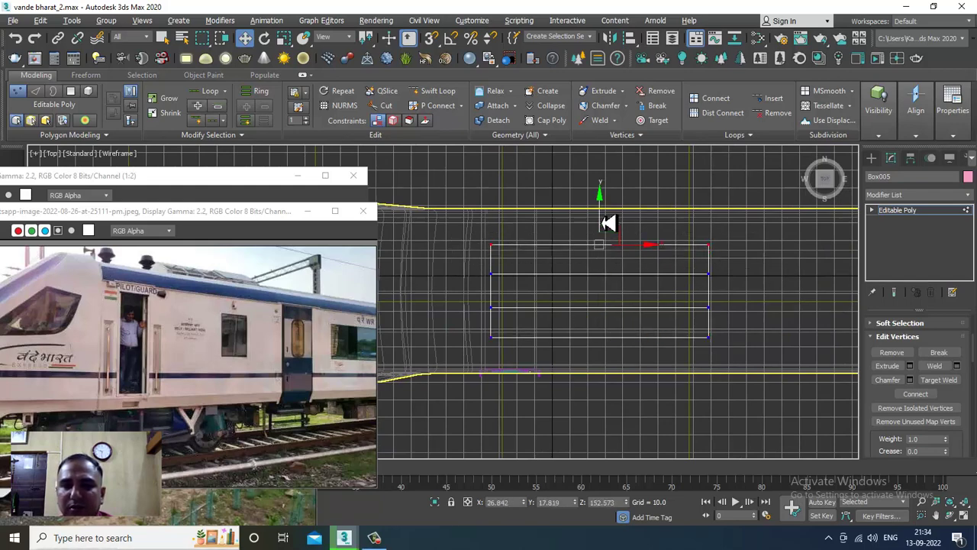
Step: Leave vertex editing and raise the whole roof box by about 0.3 to about Z 148.71
key("alt+w")
key("alt+w")
middle_click_drag(718, 371, 644, 333, "alt")
left_click(918, 211)
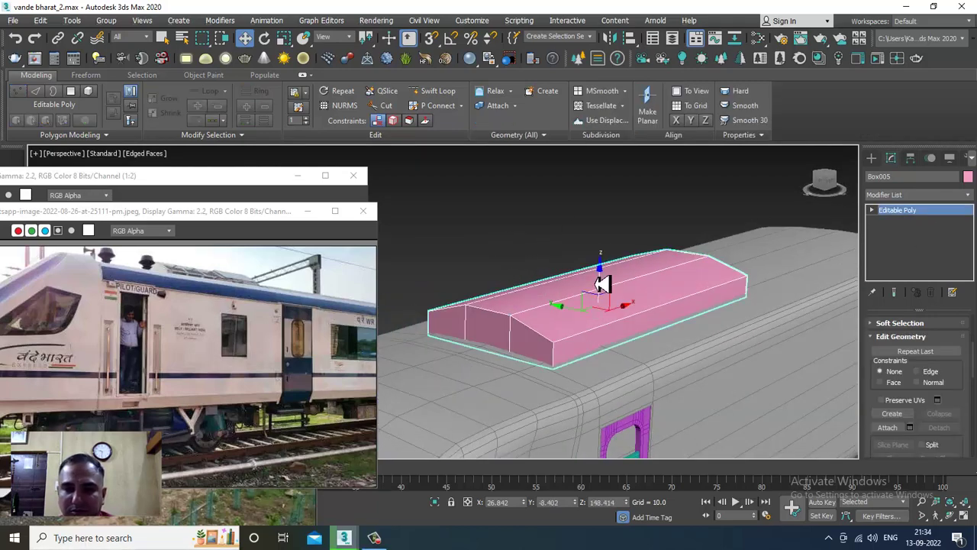
left_click_drag(596, 284, 606, 286)
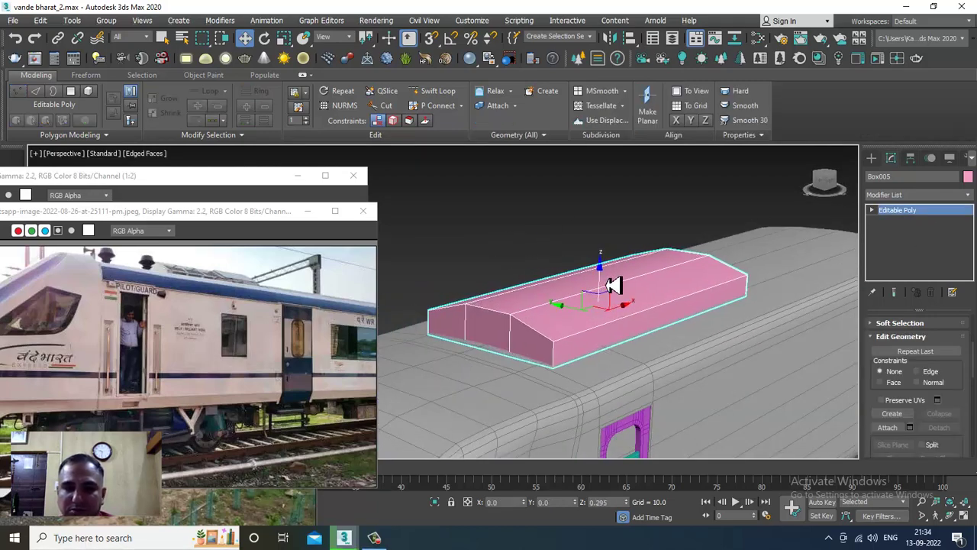
middle_click_drag(660, 332, 608, 350, "alt")
Step: Add two closely spaced pairs of crosswise edge loops along the roof box with Swift Loop to divide it into sections
key("4")
left_click(606, 275)
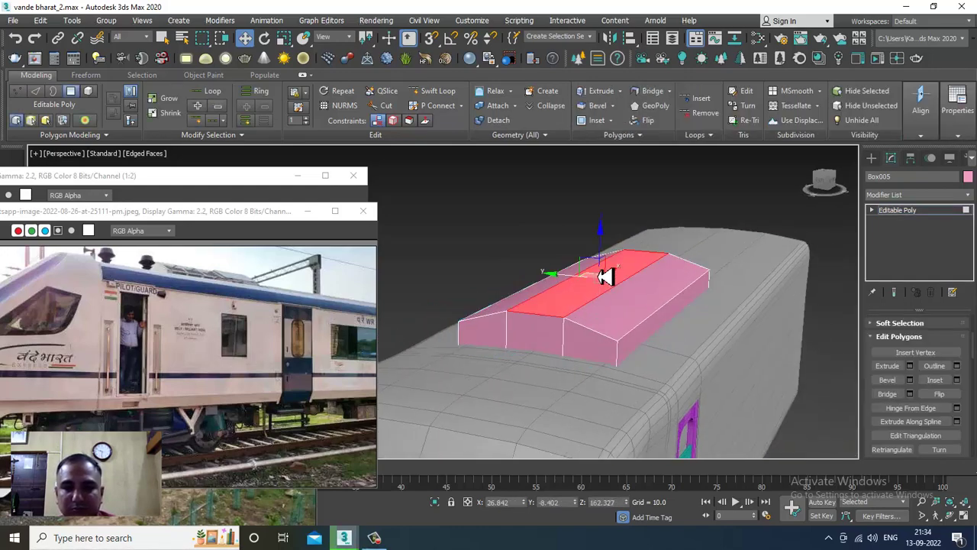
mouse_move(710, 313)
middle_mouse_down("alt")
mouse_move(682, 323)
mouse_move(627, 315)
mouse_move(645, 333)
middle_mouse_up("alt")
left_click(432, 91)
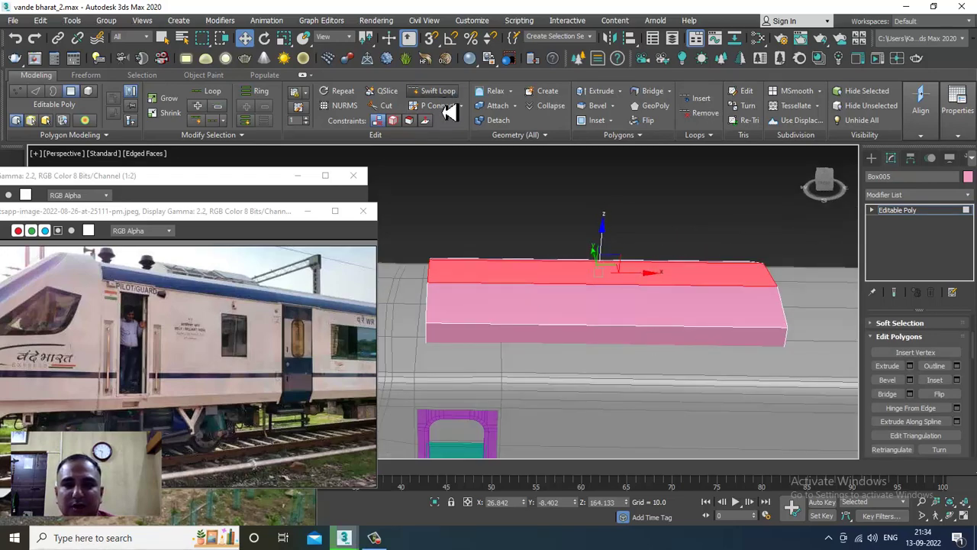
scroll(536, 296, "up", 3)
left_click(541, 288)
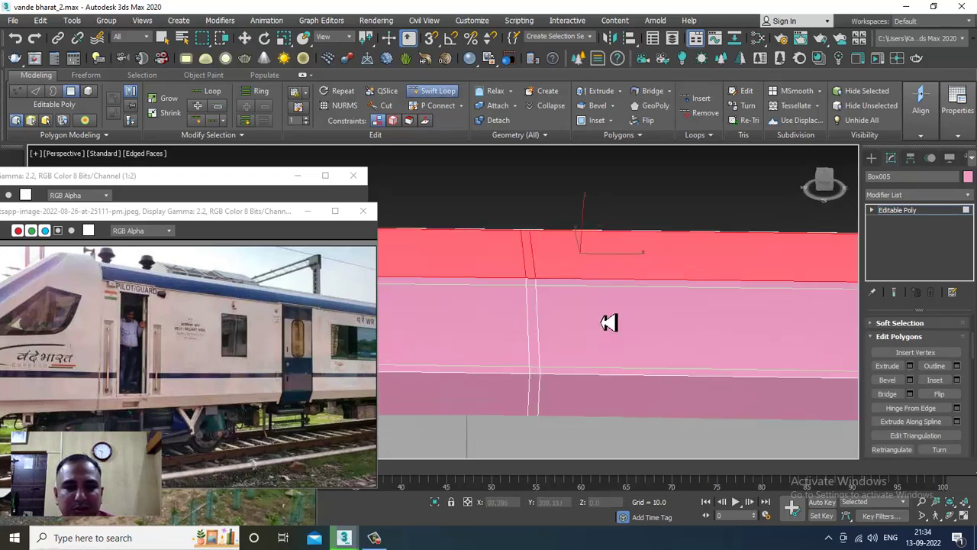
middle_click_drag(611, 323, 519, 315)
left_click(693, 280)
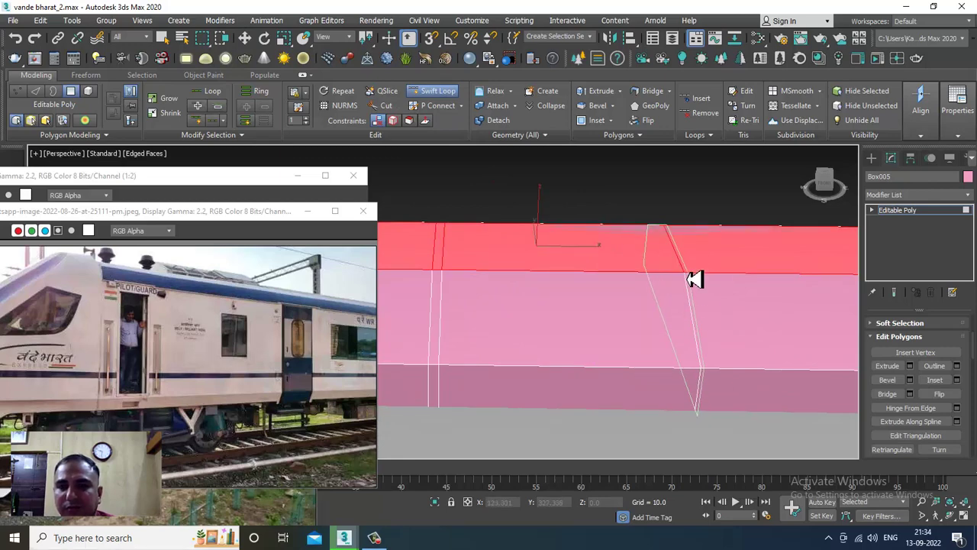
left_click(700, 282)
middle_click_drag(698, 296, 462, 299)
scroll(545, 304, "down", 2)
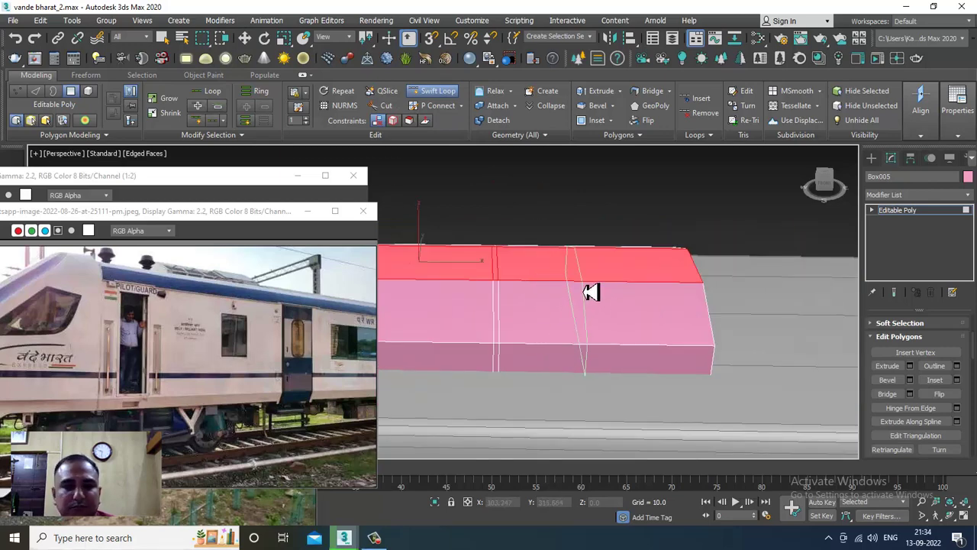
scroll(604, 295, "down", 4)
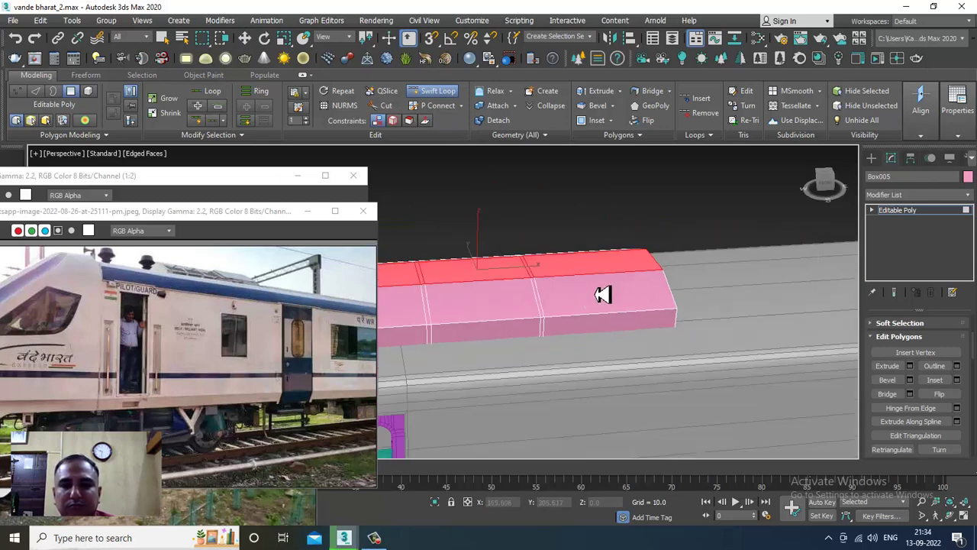
middle_click_drag(603, 295, 586, 290, "alt")
Step: Extend the roof box's rear end vertices along X to about 101.62 and add a crosswise edge loop at about X 64.67
key("w")
middle_click_drag(675, 307, 613, 299, "alt")
key("1")
left_click_drag(603, 231, 673, 380)
left_click_drag(667, 298, 690, 296)
scroll(612, 273, "up", 4)
middle_click_drag(612, 273, 593, 277, "alt")
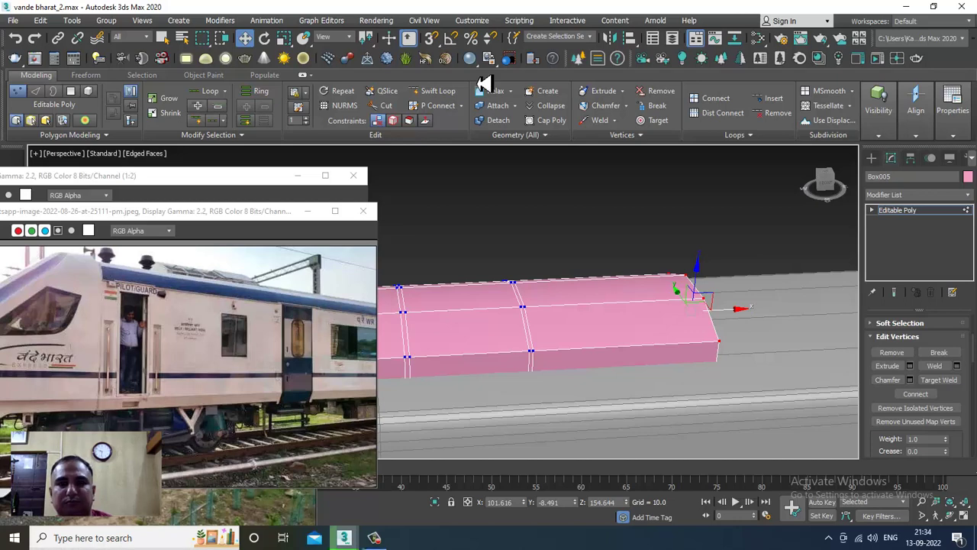
left_click(437, 92)
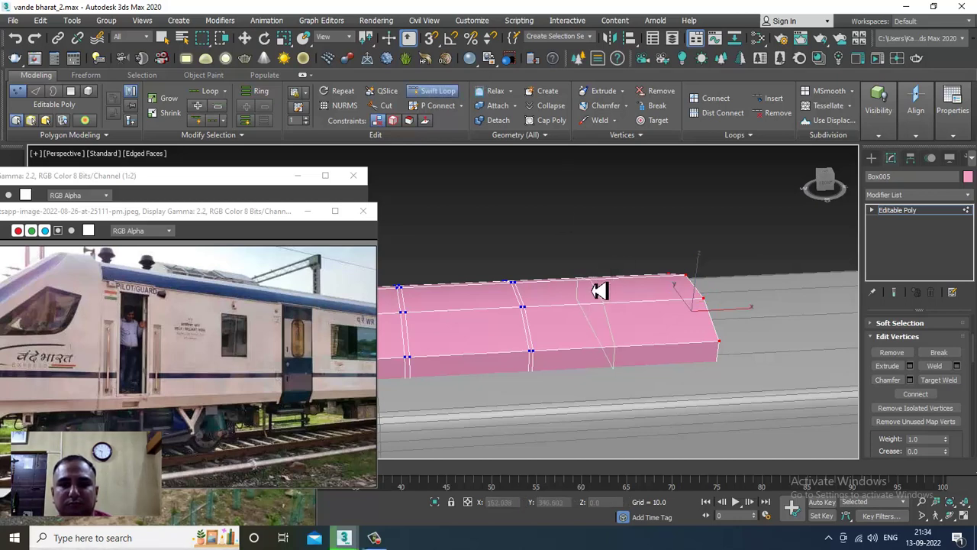
right_click(694, 320)
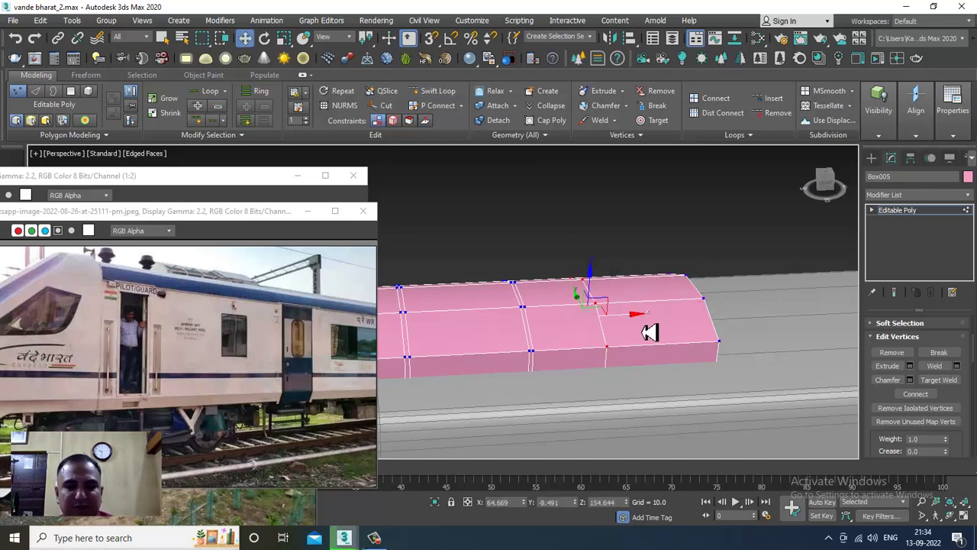
Step: Extrude the top and sloping polygons of the roof box's rear section by 0.734
key("4")
left_click(662, 334)
middle_click_drag(661, 315, 682, 309, "alt")
left_click(654, 293, "ctrl")
left_click(741, 318, "ctrl")
middle_click_drag(741, 318, 710, 283, "alt")
middle_click_drag(646, 280, 658, 318, "alt")
left_click(910, 366)
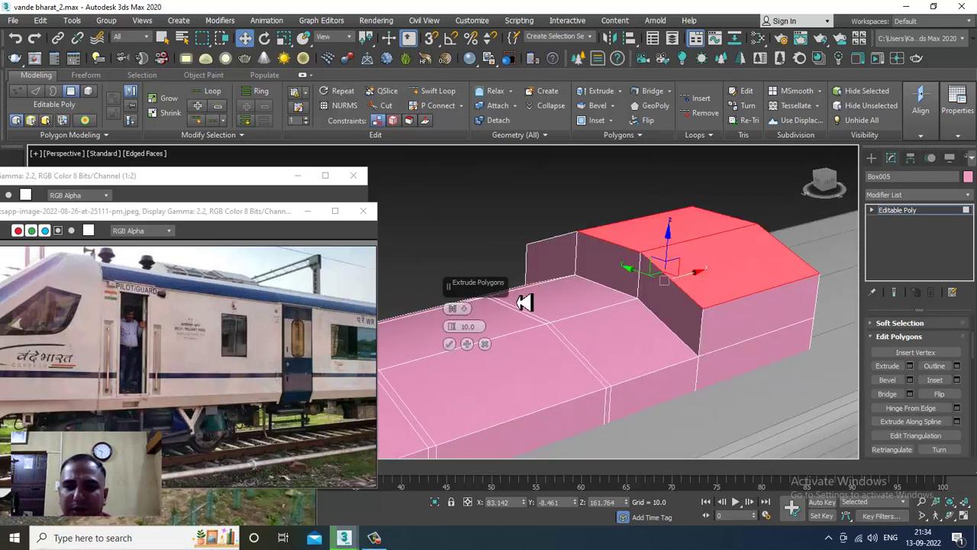
left_click_drag(461, 338, 471, 384)
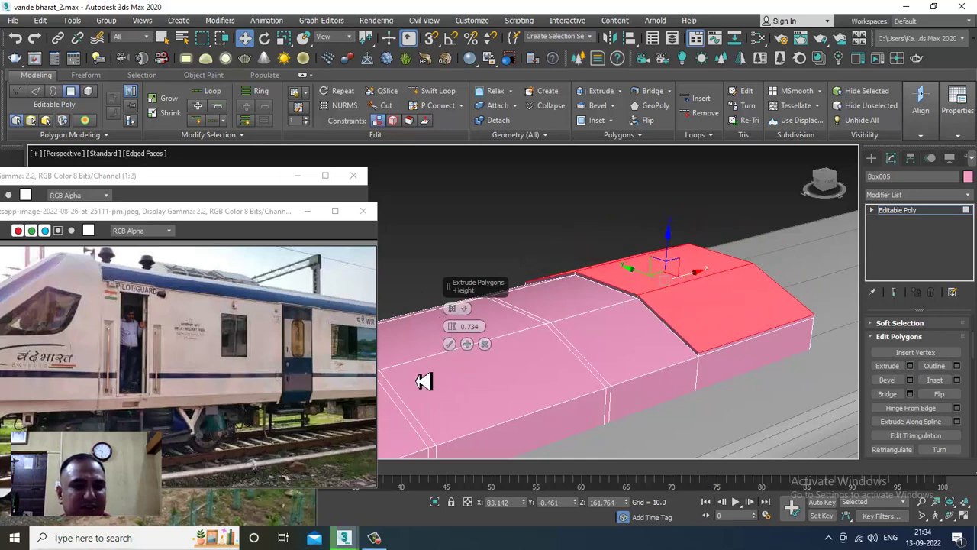
left_click(450, 344)
left_click(484, 269)
Step: Inset the near-side sloping and vertical polygons of the roof box's three front sections individually, by polygon, with an amount of 1.0
middle_click_drag(497, 360, 658, 315)
scroll(664, 281, "down", 3)
scroll(658, 316, "up", 3)
left_click(573, 328)
left_click(672, 272, "ctrl")
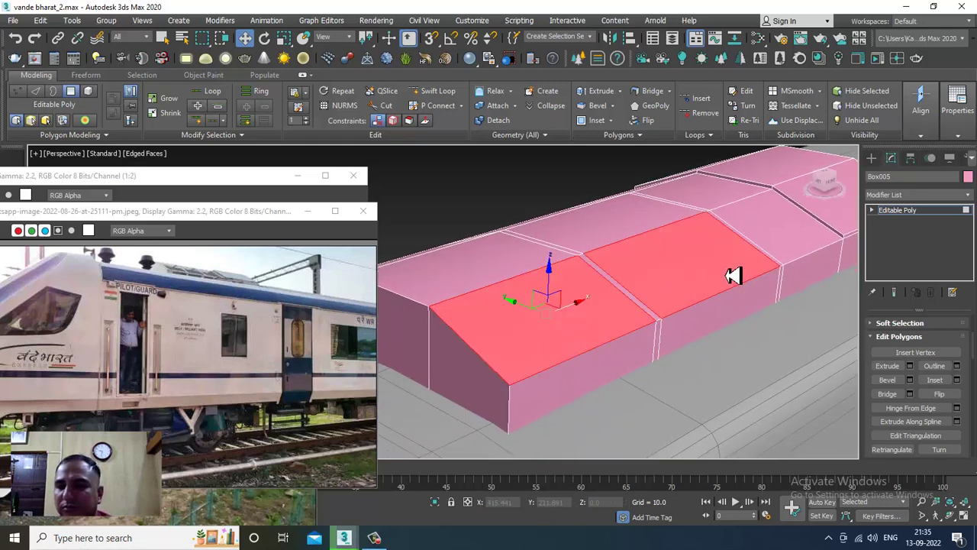
left_click(783, 248, "ctrl")
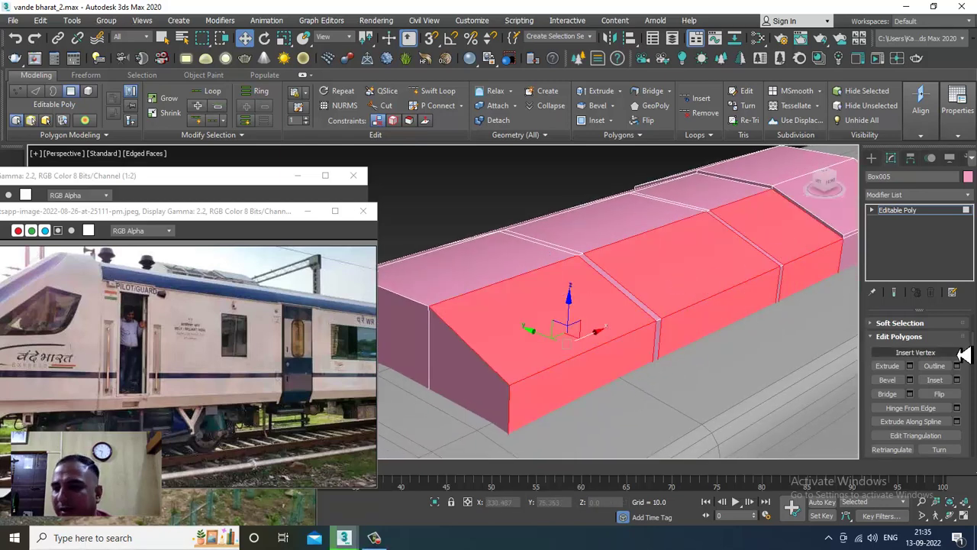
left_click(956, 379)
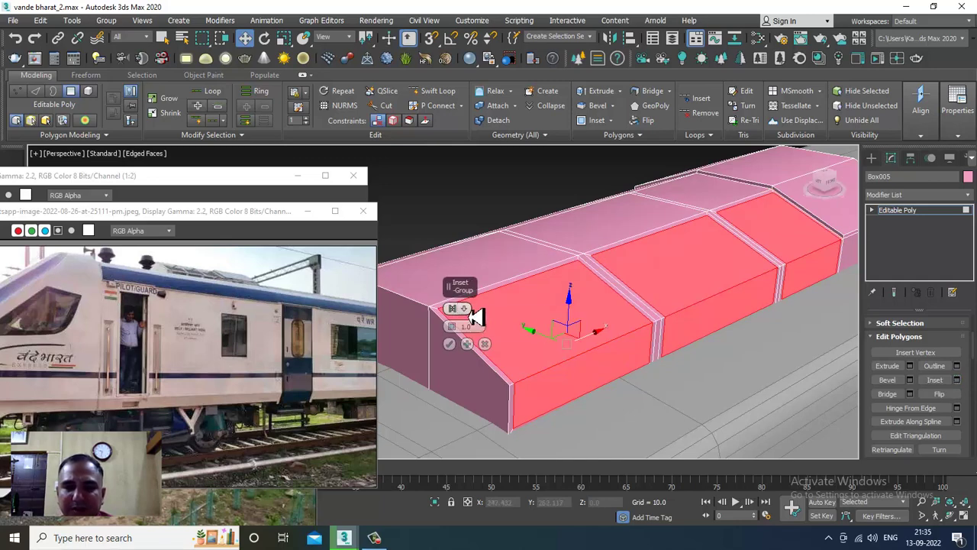
left_click(464, 309)
left_click(496, 332)
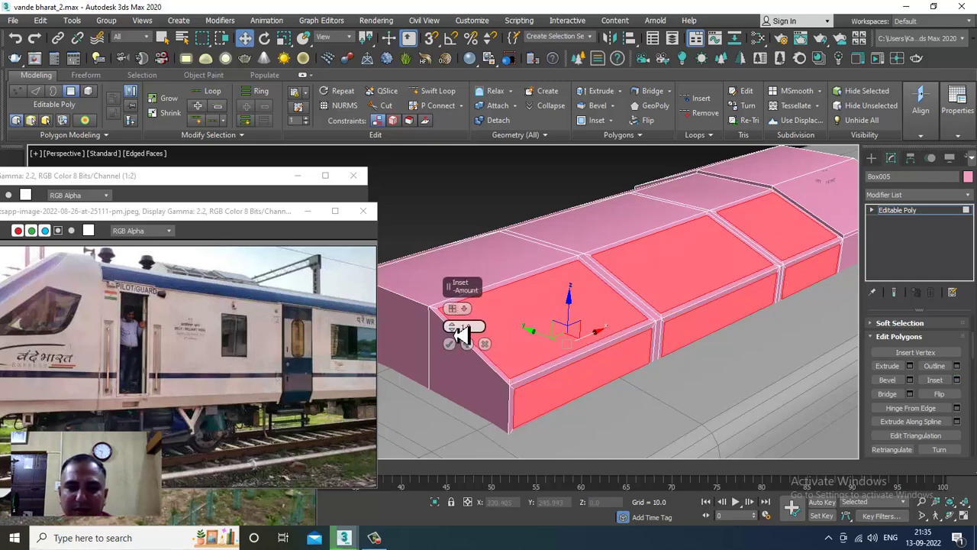
left_click(453, 343)
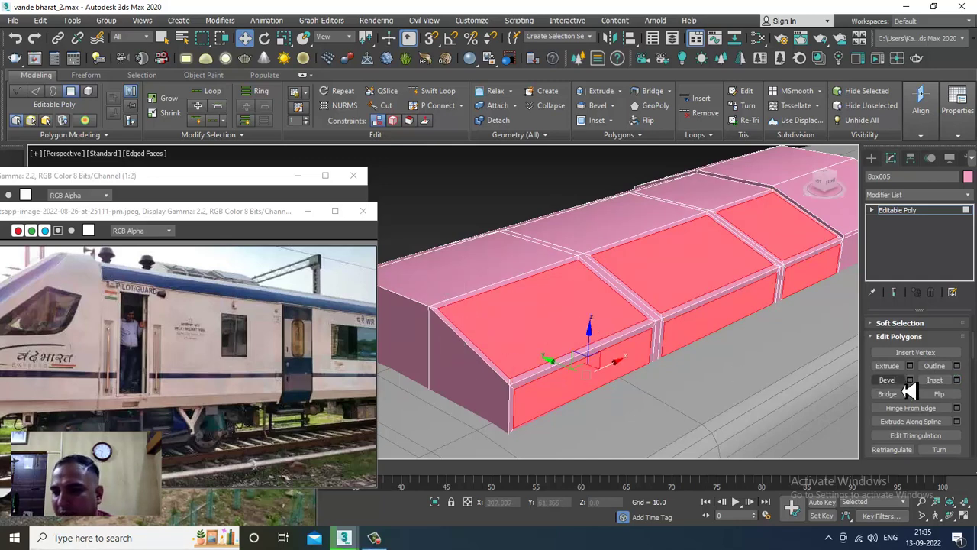
Step: Extrude the near-side inset panels of the roof box inward by -0.729
left_click(910, 366)
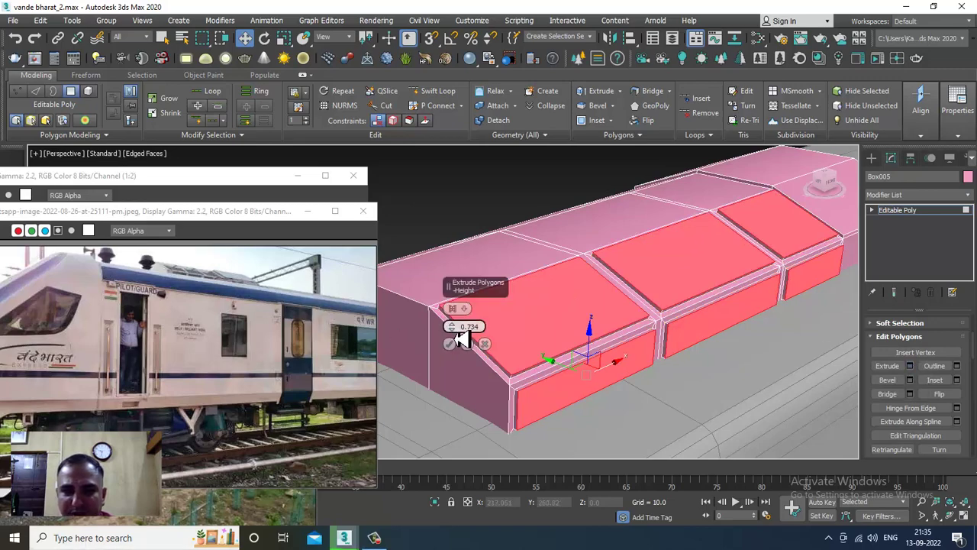
left_click_drag(454, 329, 462, 337)
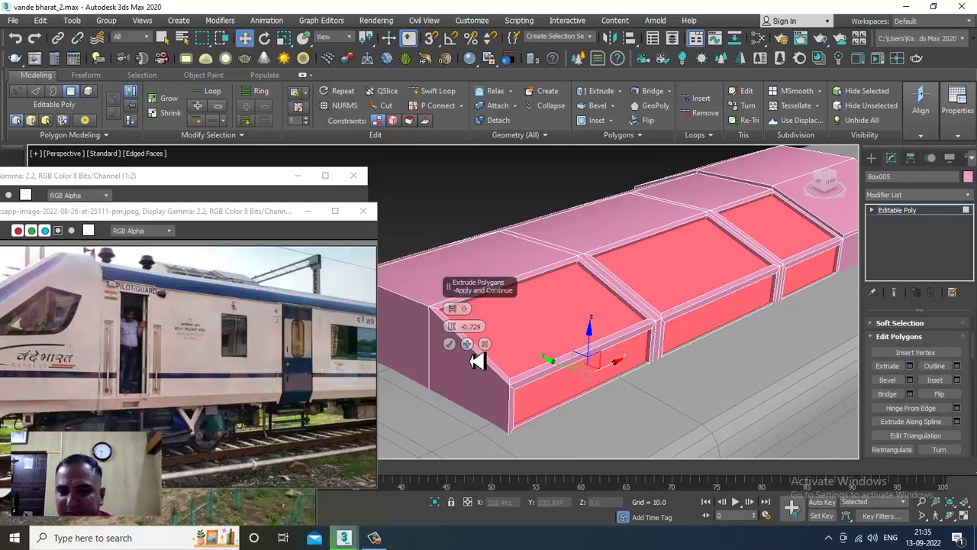
left_click(450, 344)
left_click(455, 225)
Step: Inset the matching sloping and vertical polygons on the opposite side of the roof box with the same by-polygon settings
scroll(615, 287, "down", 5)
middle_click_drag(615, 287, 708, 311, "alt")
left_click(658, 320)
left_click(652, 341, "ctrl")
left_click(603, 285, "ctrl")
left_click(586, 304, "ctrl")
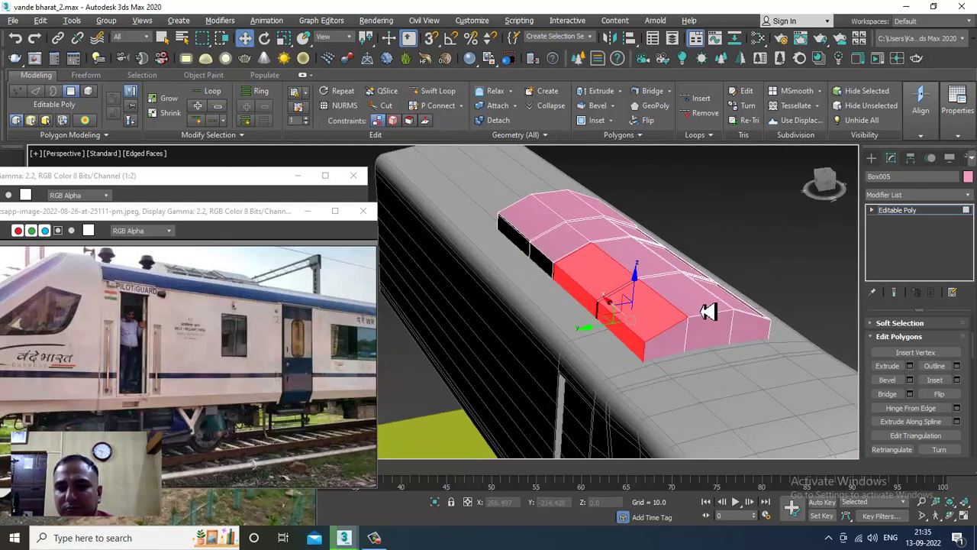
left_click(558, 246, "ctrl")
middle_click_drag(558, 246, 608, 273, "alt")
middle_click_drag(494, 263, 602, 277, "alt")
left_click(524, 268, "ctrl")
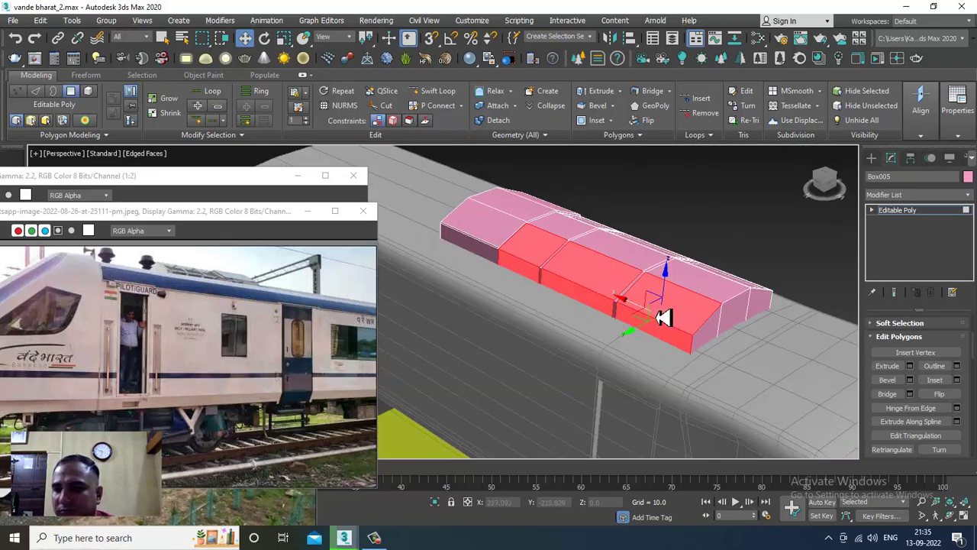
left_click(957, 380)
left_click(450, 344)
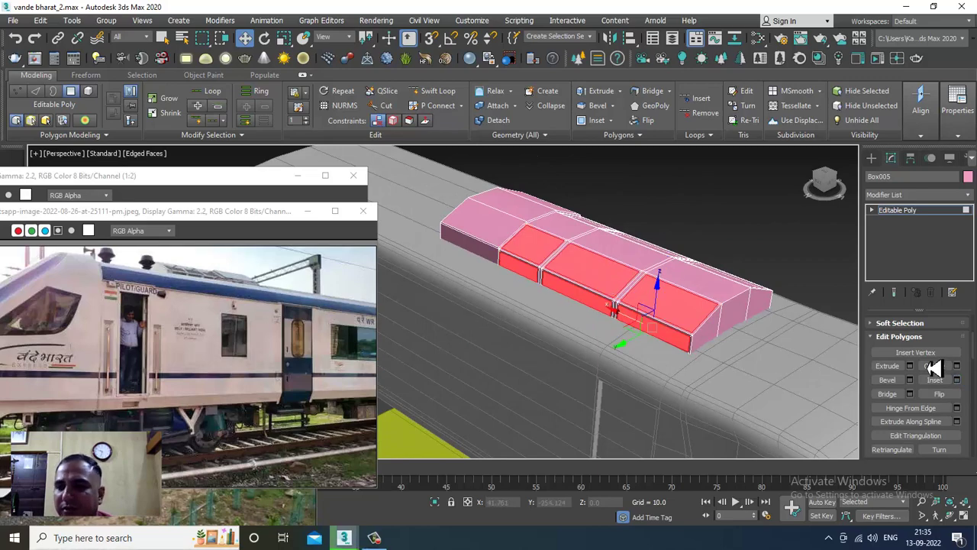
Step: Extrude the opposite-side inset panels inward with the same negative height to recess them
left_click(909, 367)
left_click(450, 344)
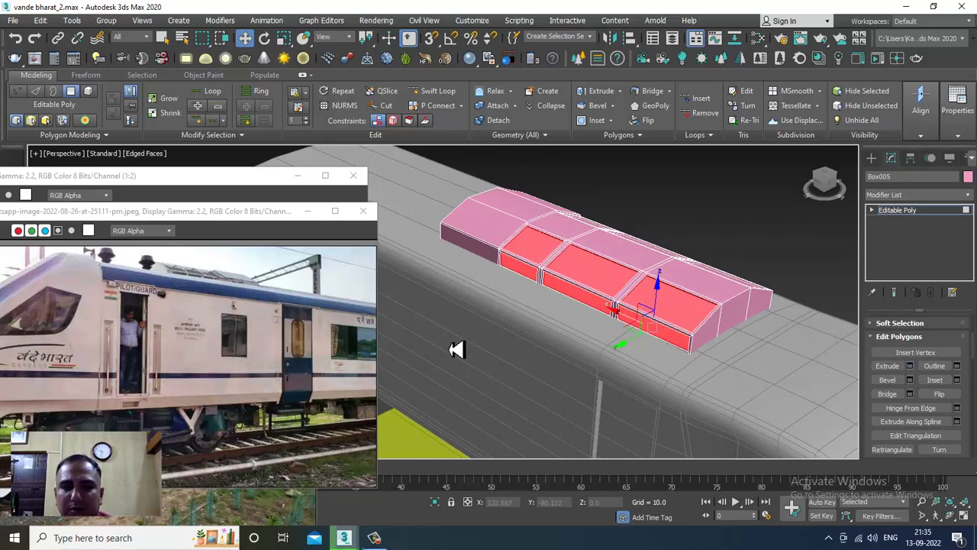
left_click(684, 193)
Step: Select the coach body and add two vertical edge loops behind the cab door with Swift Loop
middle_click_drag(610, 256, 677, 318)
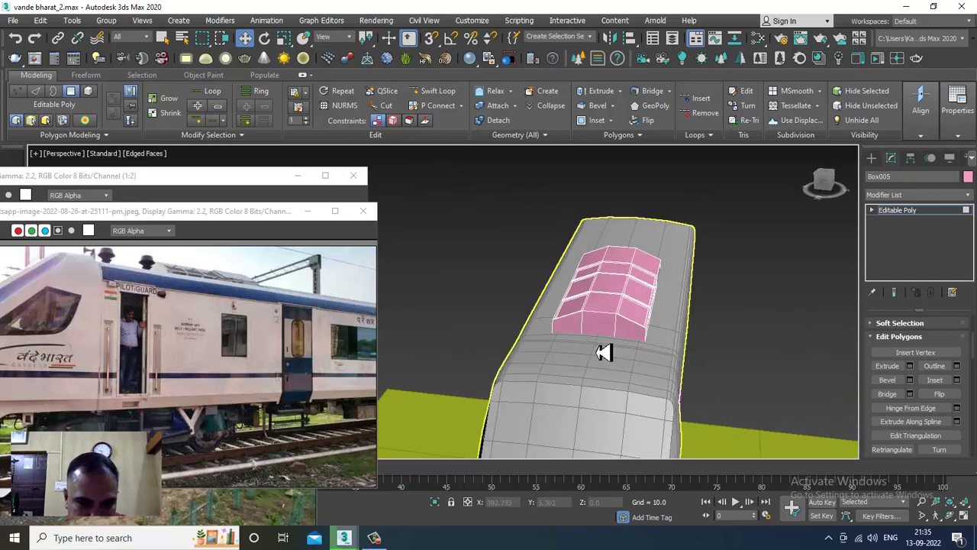
middle_click_drag(745, 324, 643, 311, "alt")
scroll(643, 311, "up", 3)
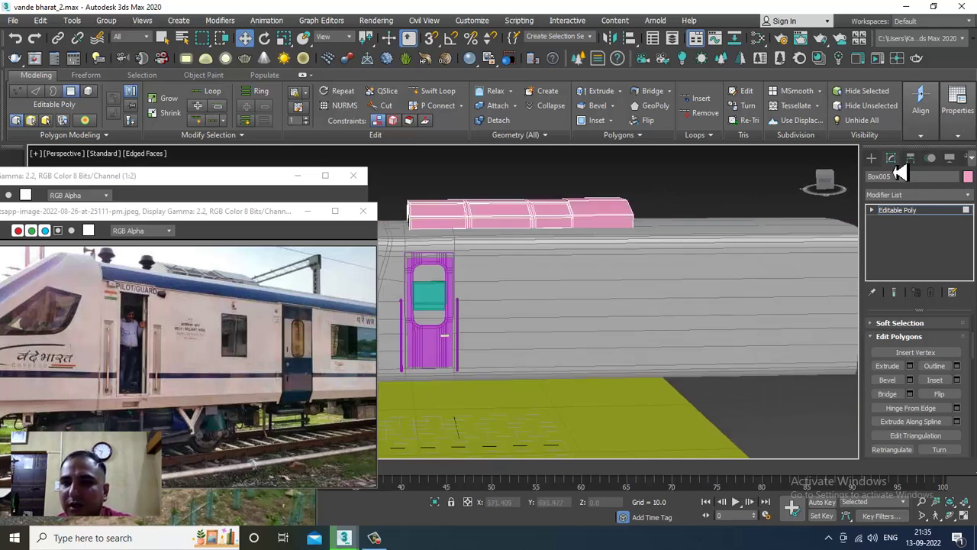
left_click(895, 211)
left_click(617, 286)
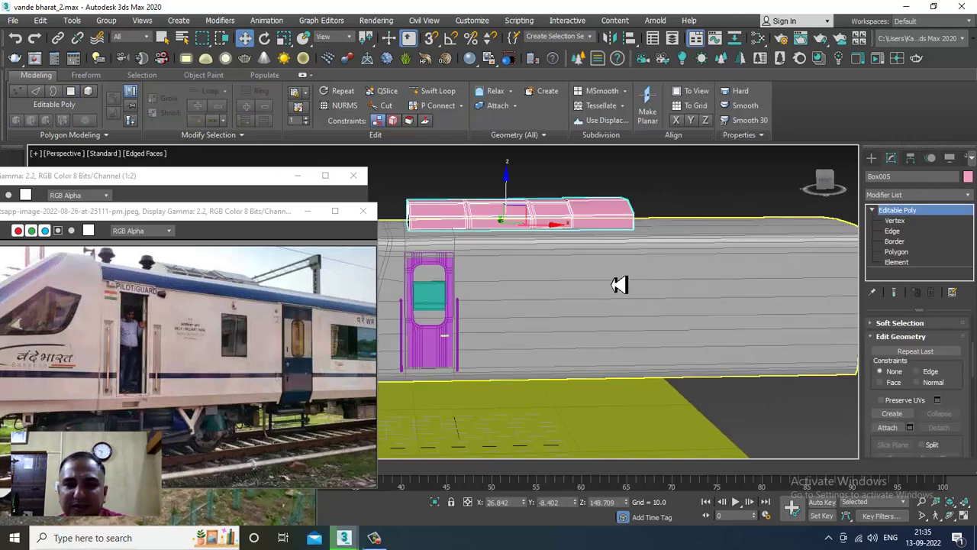
middle_click_drag(625, 286, 618, 296, "alt")
left_click(432, 91)
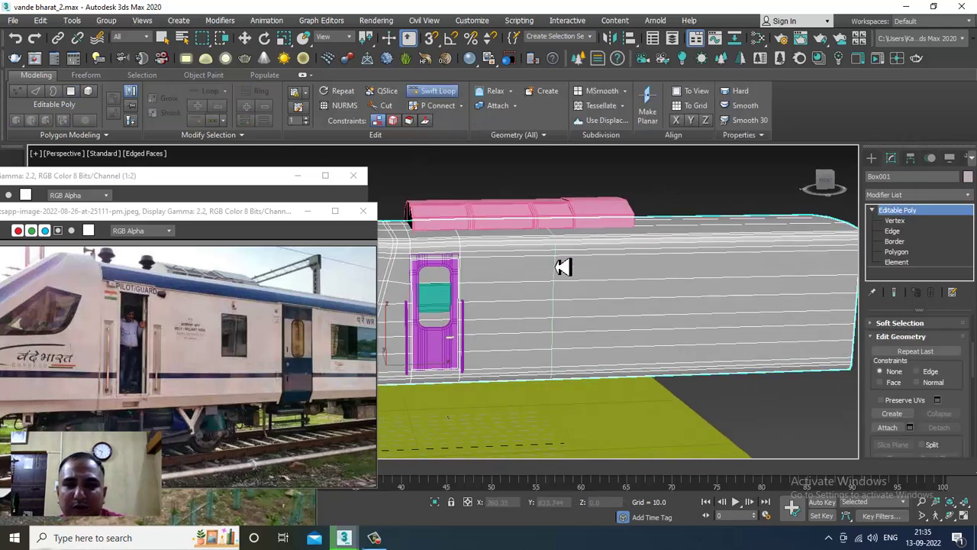
left_click(548, 267)
middle_click_drag(561, 266, 540, 268, "alt")
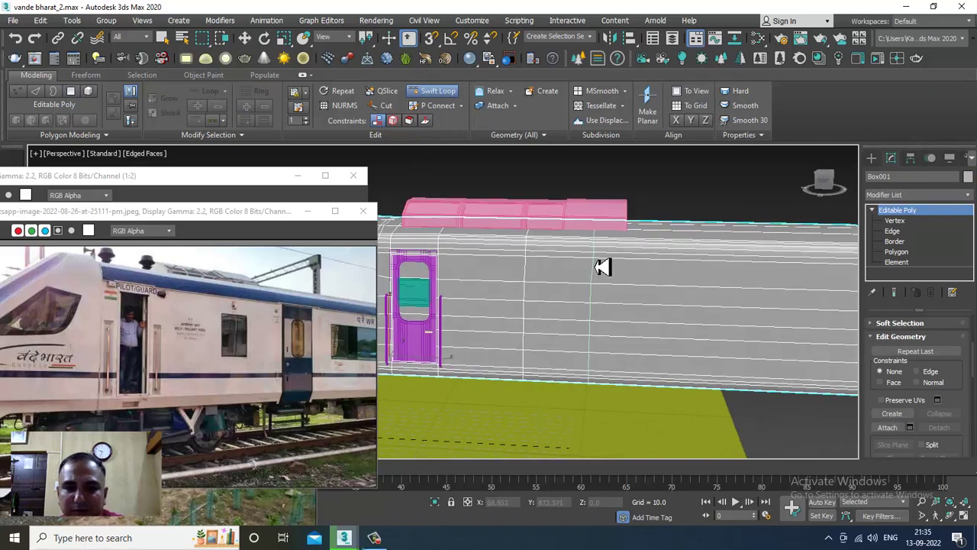
left_click(578, 264)
scroll(580, 267, "up", 2)
right_click(583, 278)
scroll(593, 264, "down", 3)
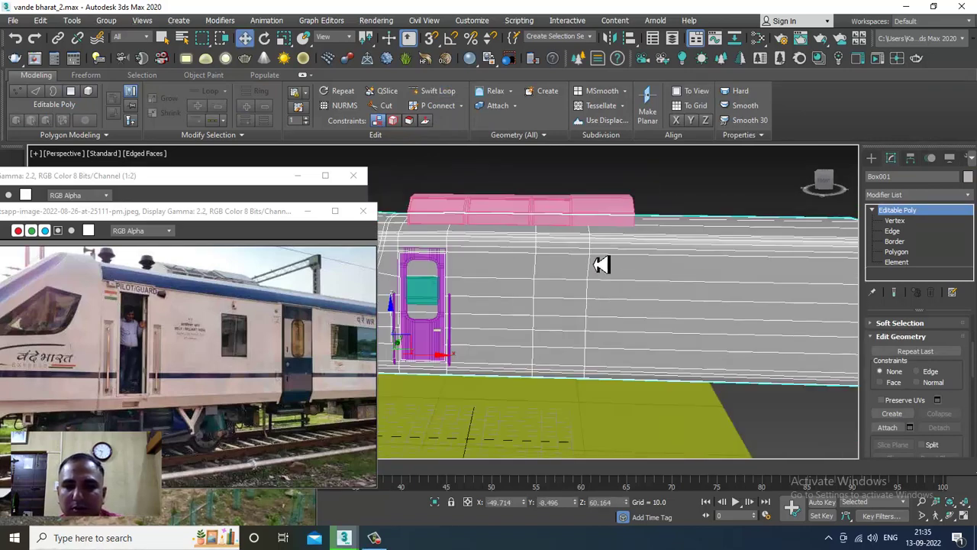
Step: Straighten the two vertical loops behind the cab door by scaling each loop's vertices flat along X in the front view
key("alt+w")
middle_click(670, 240)
key("alt+w")
scroll(630, 238, "down", 2)
middle_click_drag(648, 275, 598, 231)
key("1")
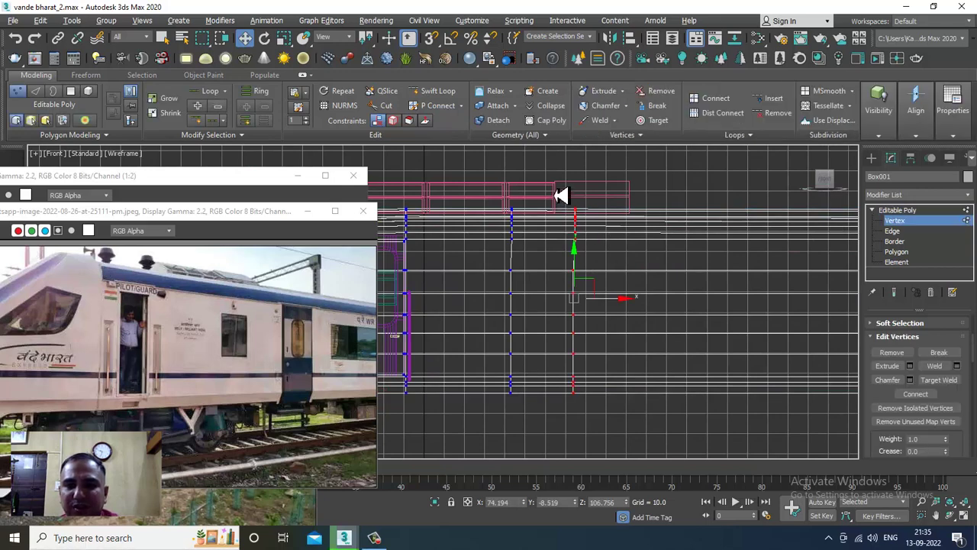
key("r")
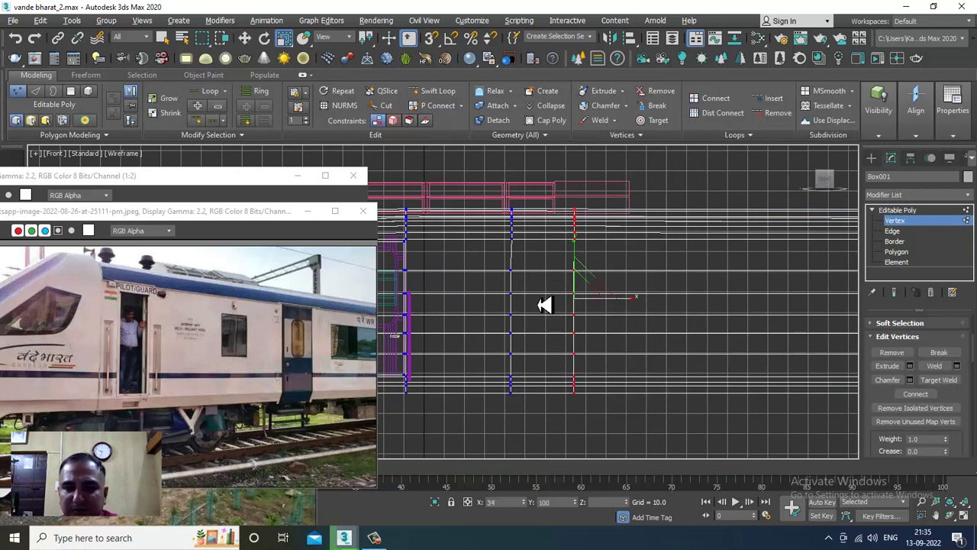
left_click_drag(811, 309, 778, 309)
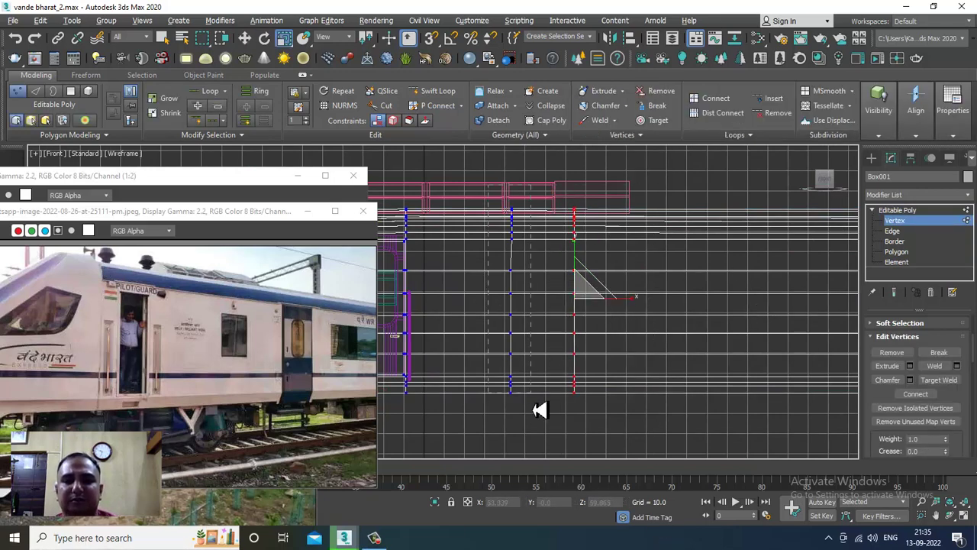
left_click_drag(533, 409, 534, 432)
left_click_drag(571, 305, 388, 295)
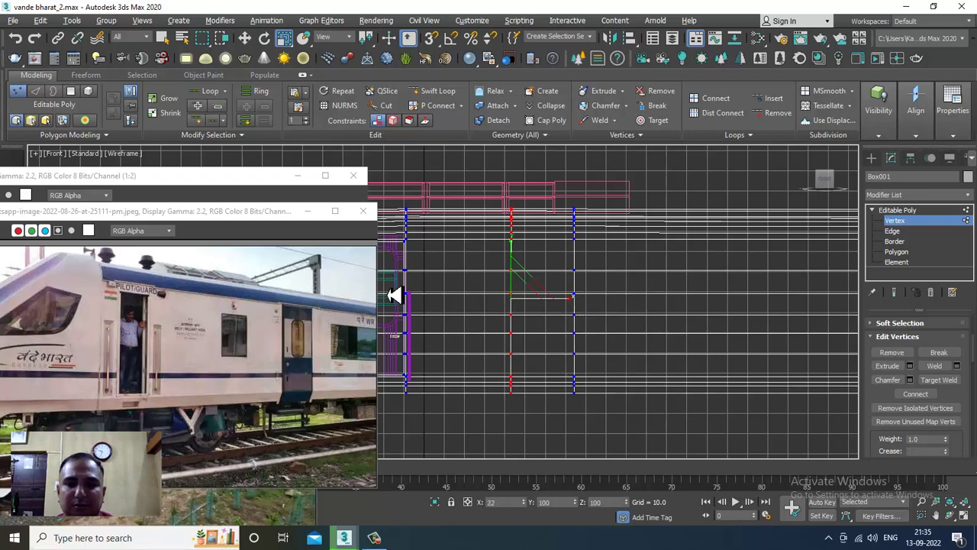
left_click_drag(771, 235, 763, 235)
key("alt+w")
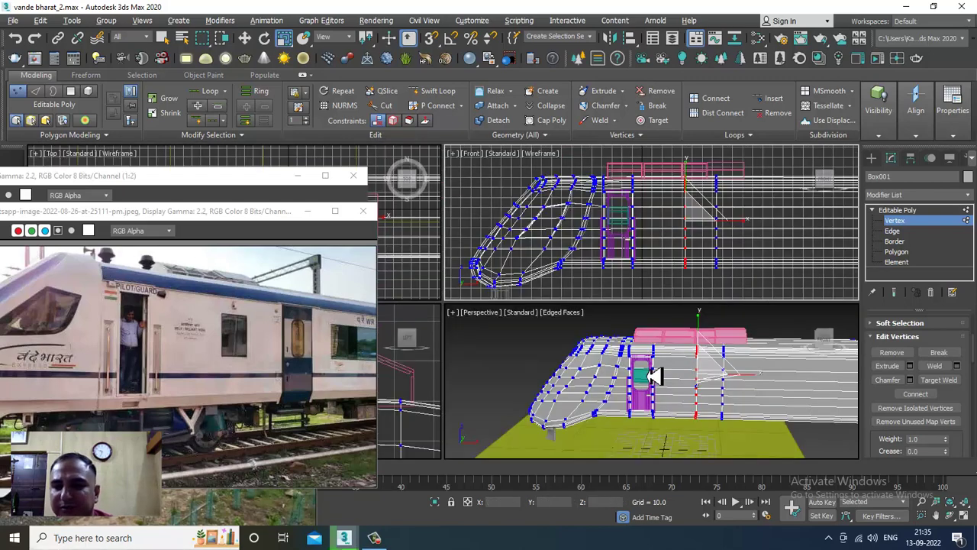
Step: Inset the three stacked side-wall polygons between the two loops as one group and delete the inner faces to open the window
middle_click_drag(712, 401, 701, 316, "alt")
key("alt+w")
scroll(706, 288, "up", 3)
key("w")
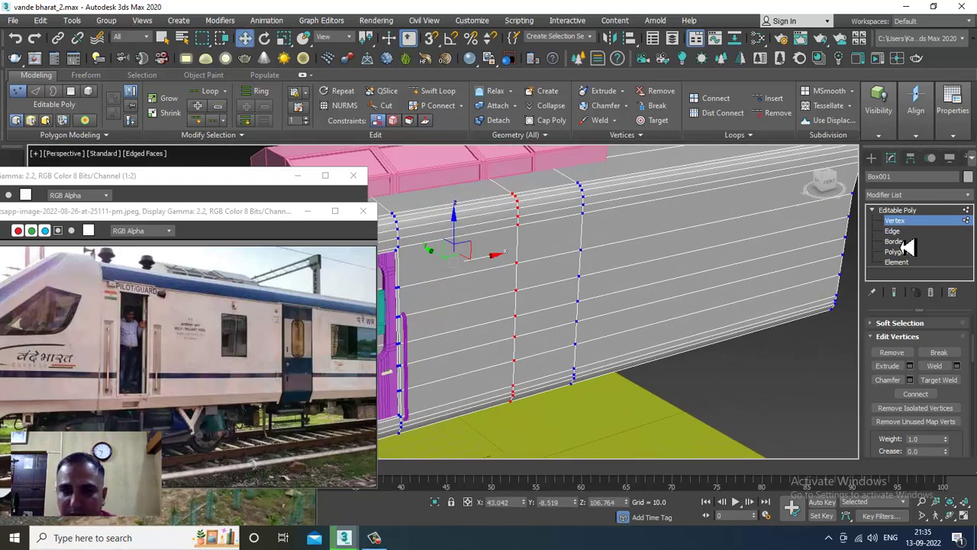
middle_click_drag(581, 315, 599, 296, "alt")
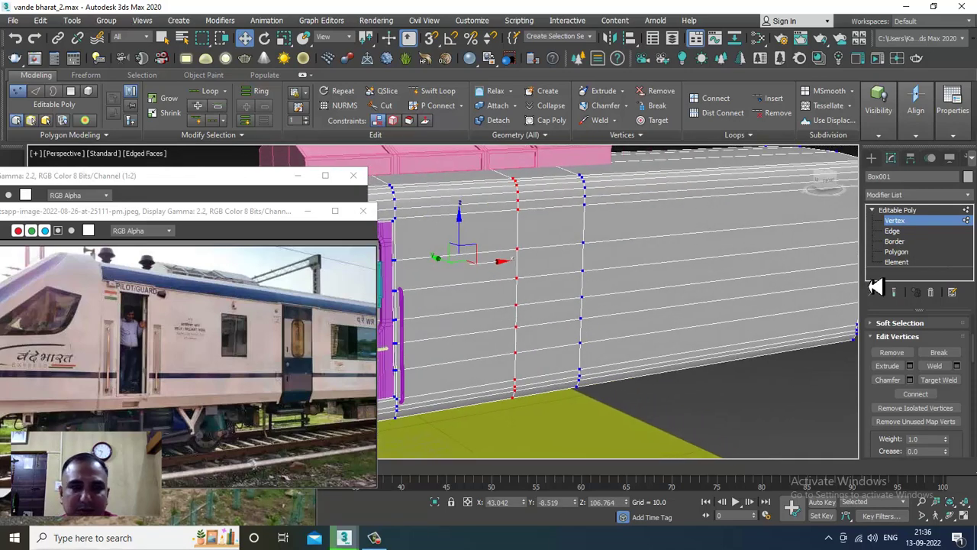
left_click(893, 252)
left_click(551, 264)
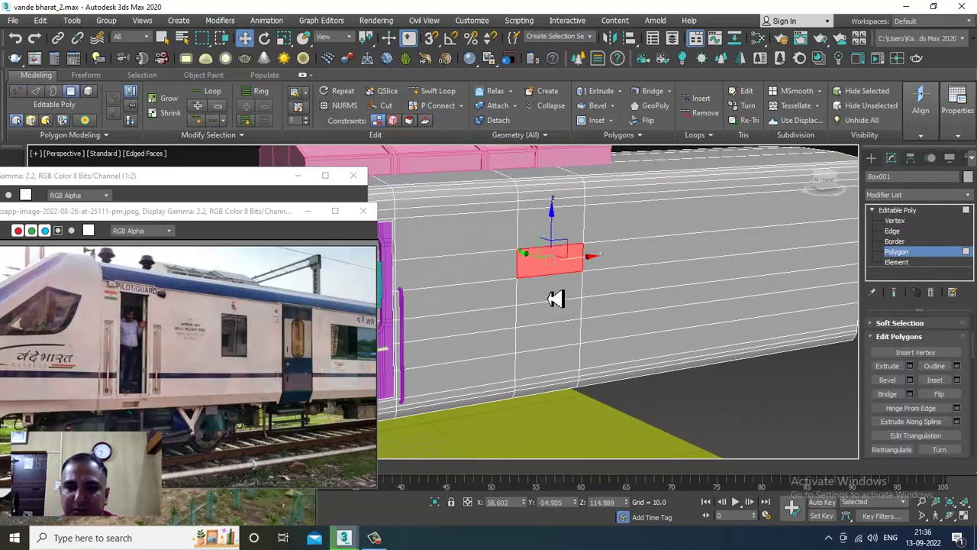
left_click(548, 292, "ctrl")
left_click(546, 319, "ctrl")
middle_click_drag(556, 321, 587, 325, "alt")
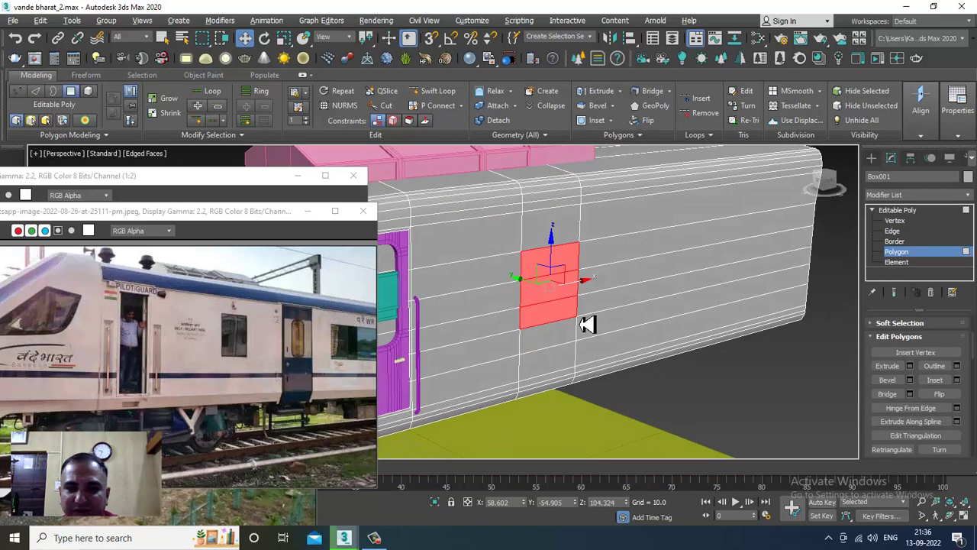
scroll(589, 323, "up", 3)
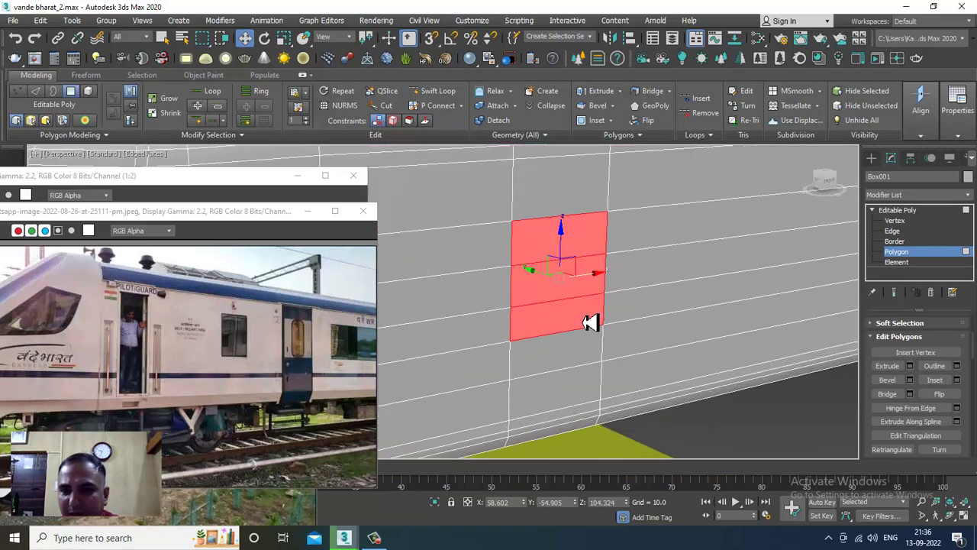
left_click(957, 380)
left_click(449, 344)
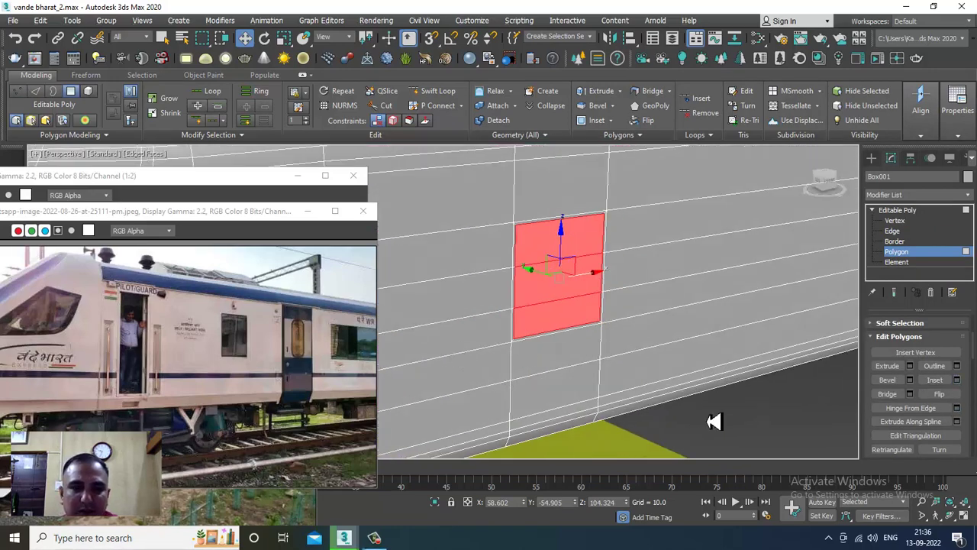
key("Delete")
Step: Examine the side-view reference photo for the spacing between the small window and the passenger door
middle_click_drag(695, 359, 633, 306, "alt")
scroll(649, 306, "down", 3)
left_click(278, 396)
scroll(276, 394, "up", 1)
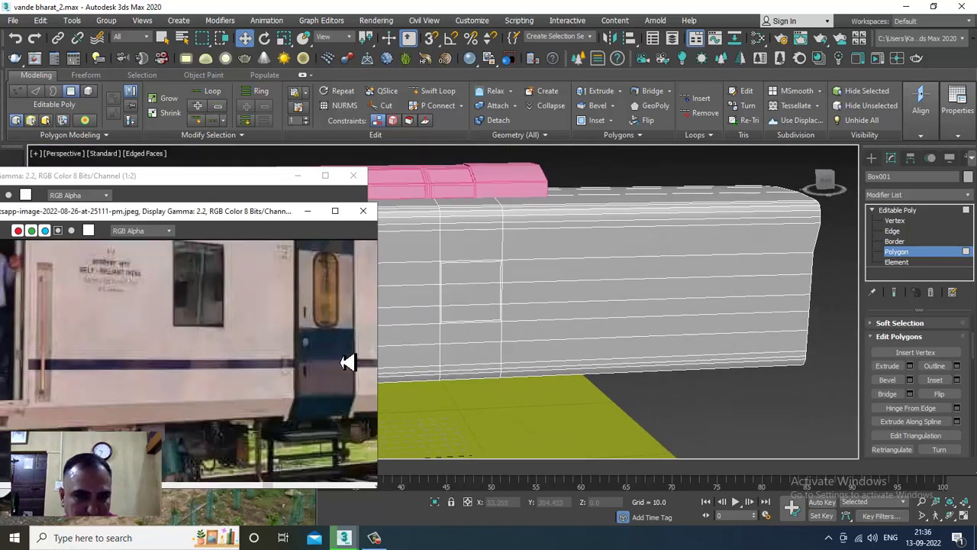
middle_click_drag(347, 362, 268, 364)
scroll(267, 364, "down", 3)
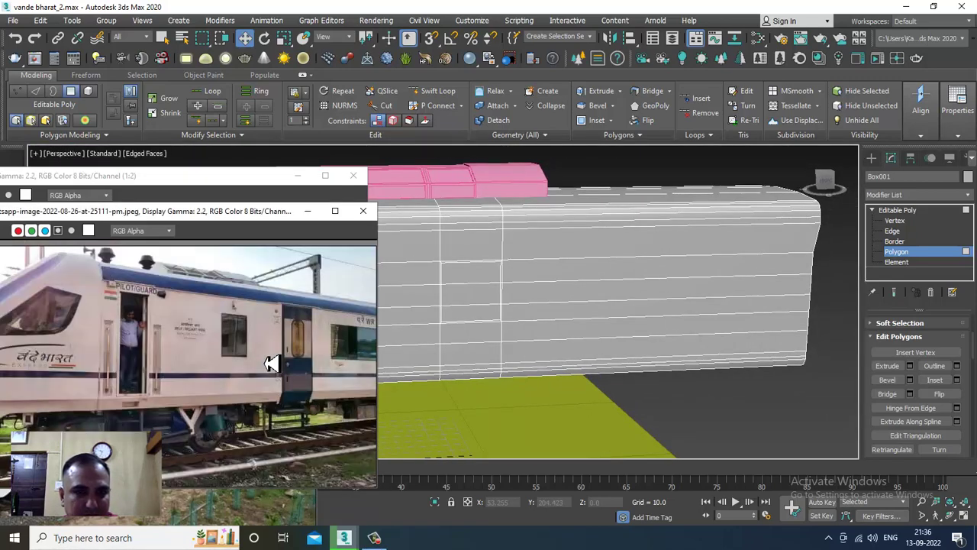
scroll(308, 365, "up", 1)
scroll(308, 364, "down", 1)
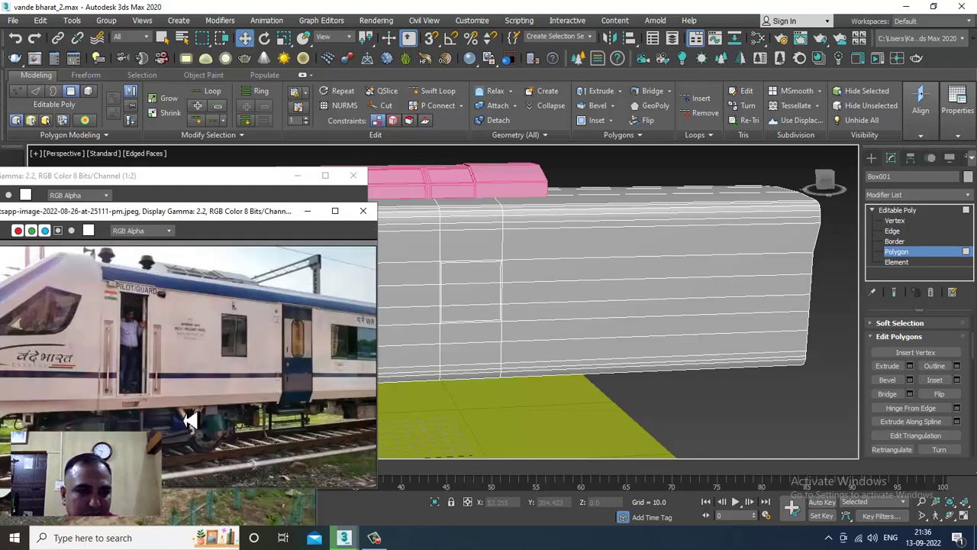
Step: Examine the Vande_Bharat_exp.jpg reference for the passenger door and long window layout behind the cab
left_click(185, 194)
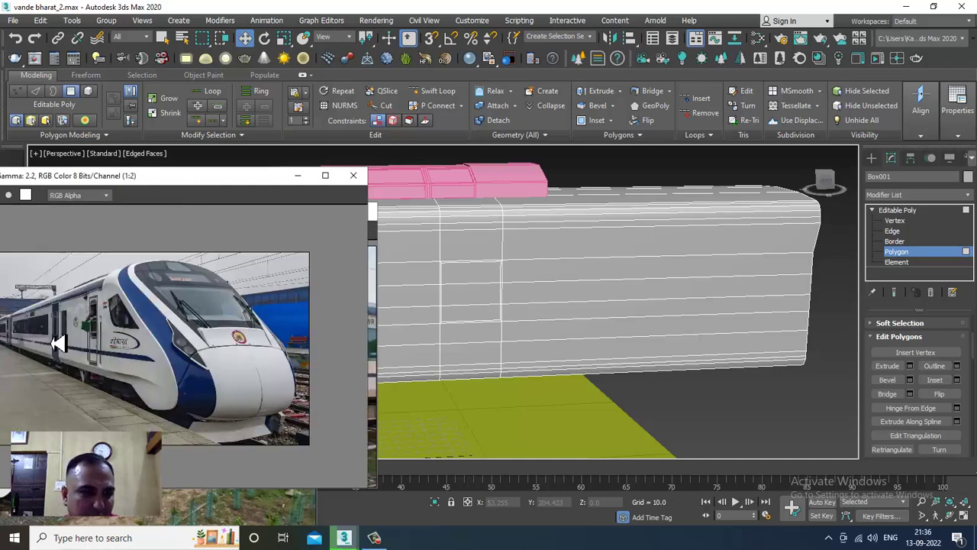
scroll(57, 343, "up", 2)
middle_click_drag(54, 320, 181, 321)
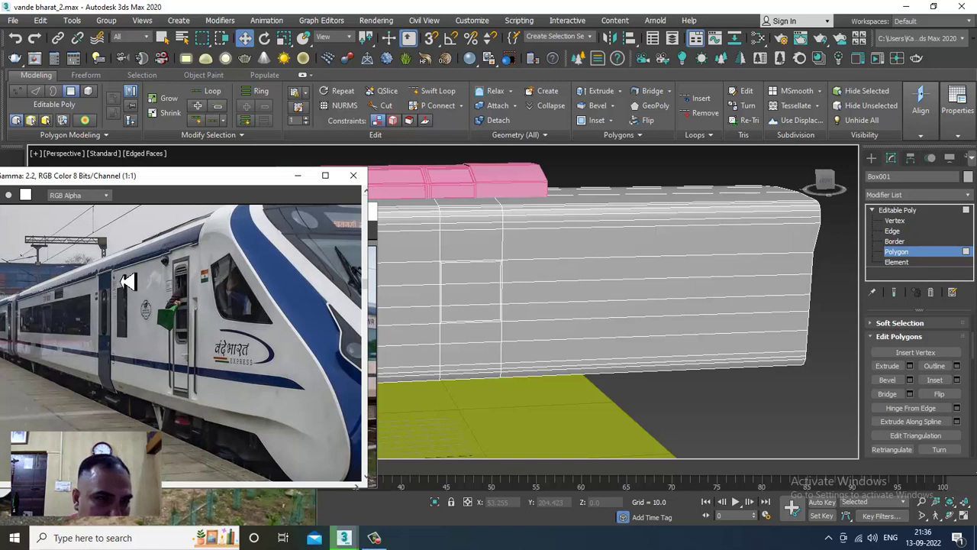
left_click_drag(128, 182, 275, 178)
scroll(166, 361, "up", 1)
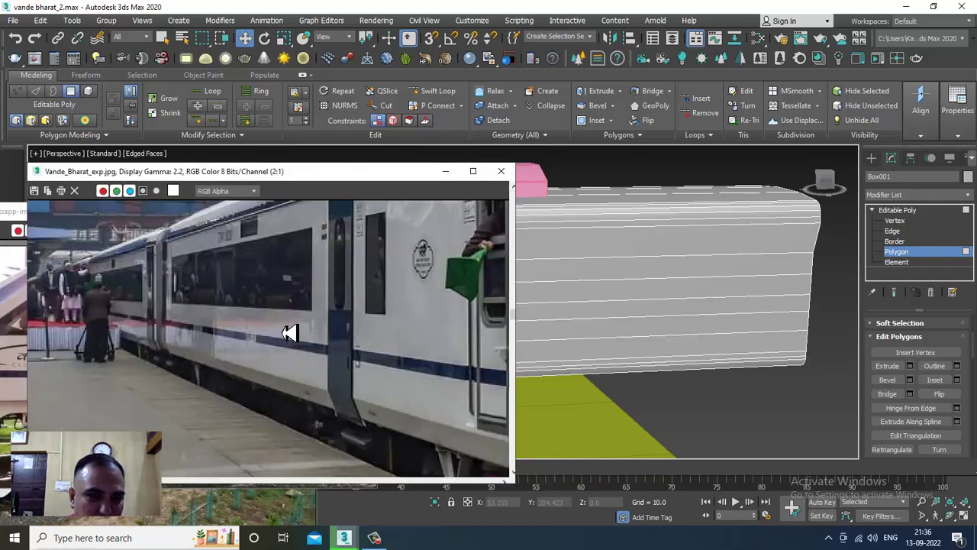
scroll(323, 336, "down", 2)
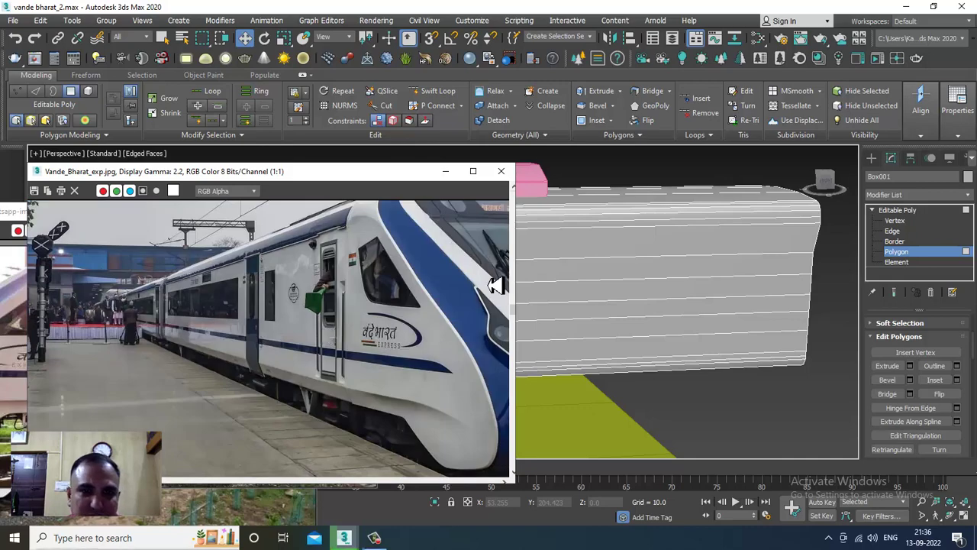
left_click_drag(400, 183, 252, 300)
left_click(218, 255)
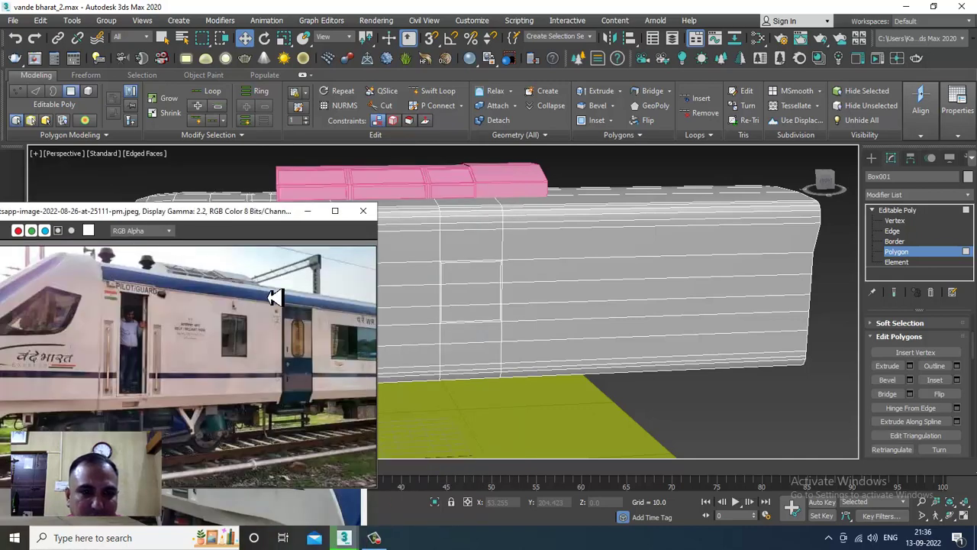
left_click_drag(219, 219, 206, 214)
Step: Open the reference image 684816799-train18_1200x900, inspect the coach side, and place its viewer clear of the model
left_click(16, 21)
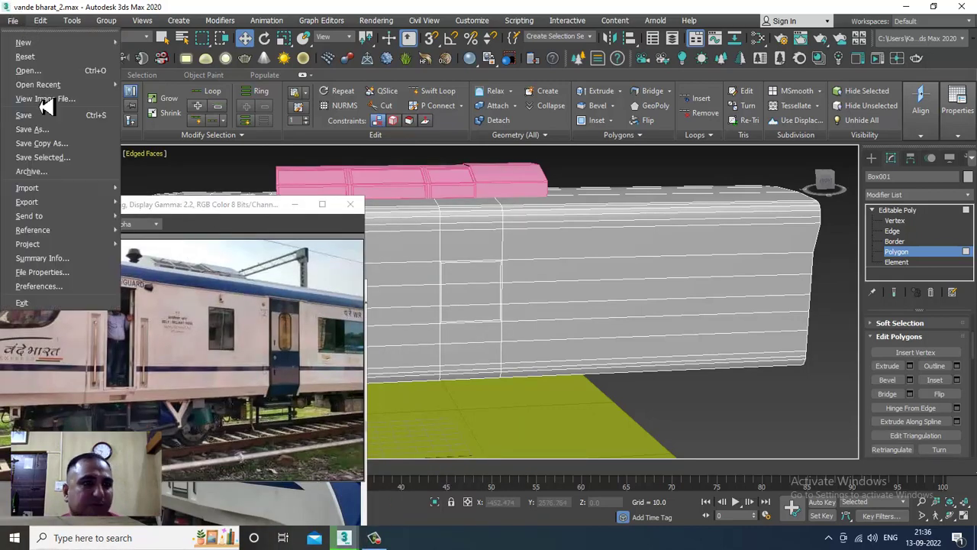
left_click(70, 103)
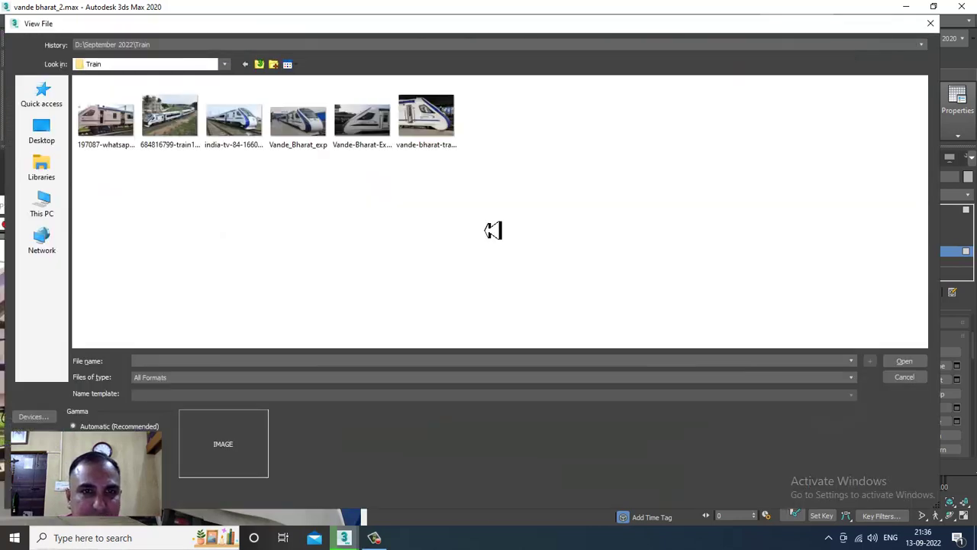
left_click(198, 134)
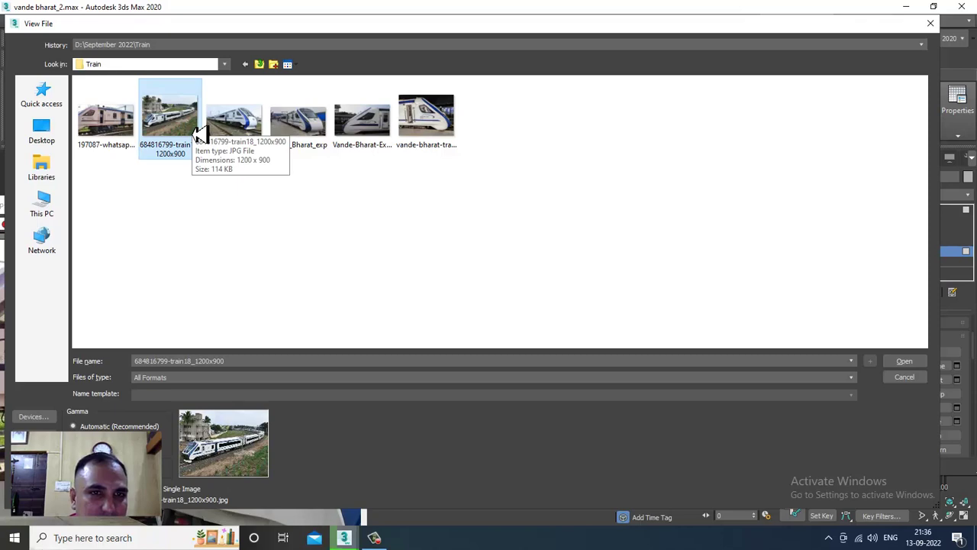
double_click(192, 132)
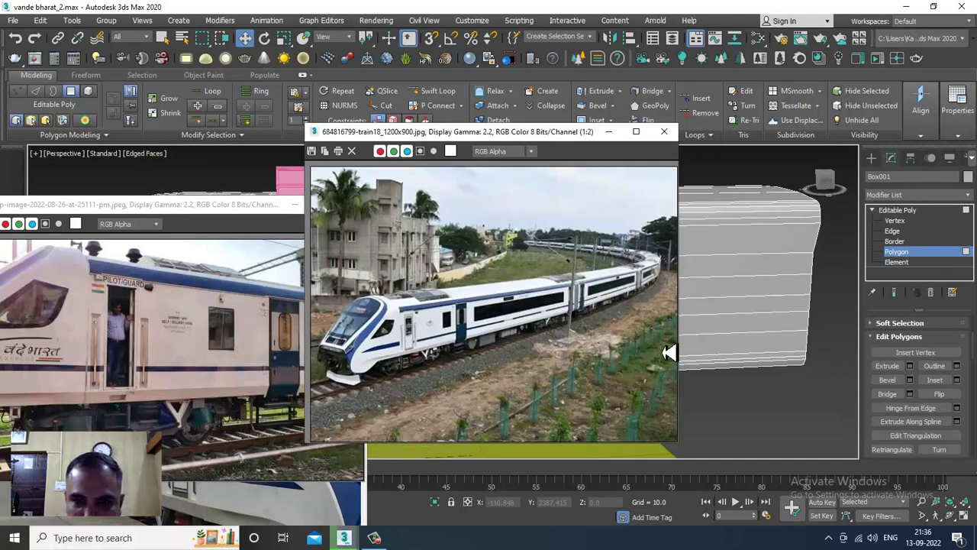
scroll(492, 348, "up", 1)
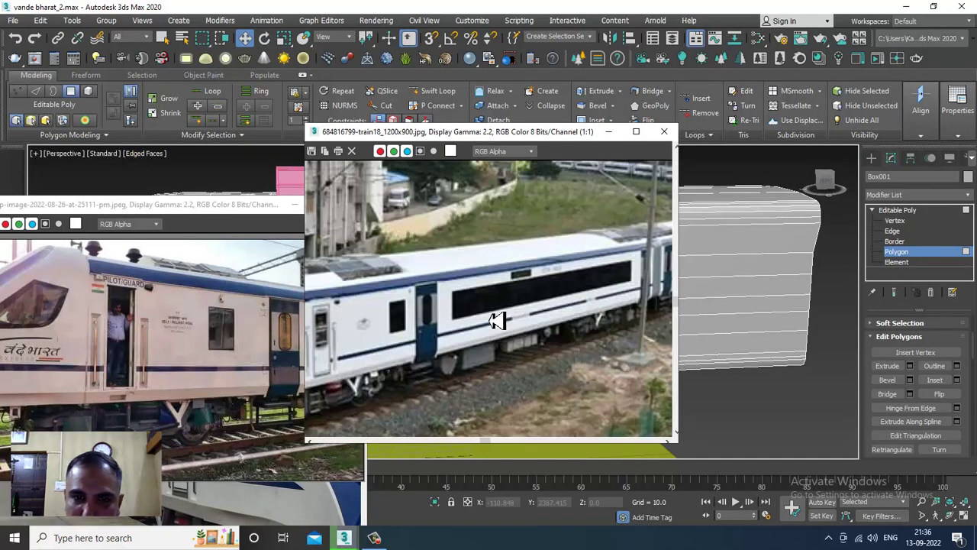
scroll(492, 288, "down", 1)
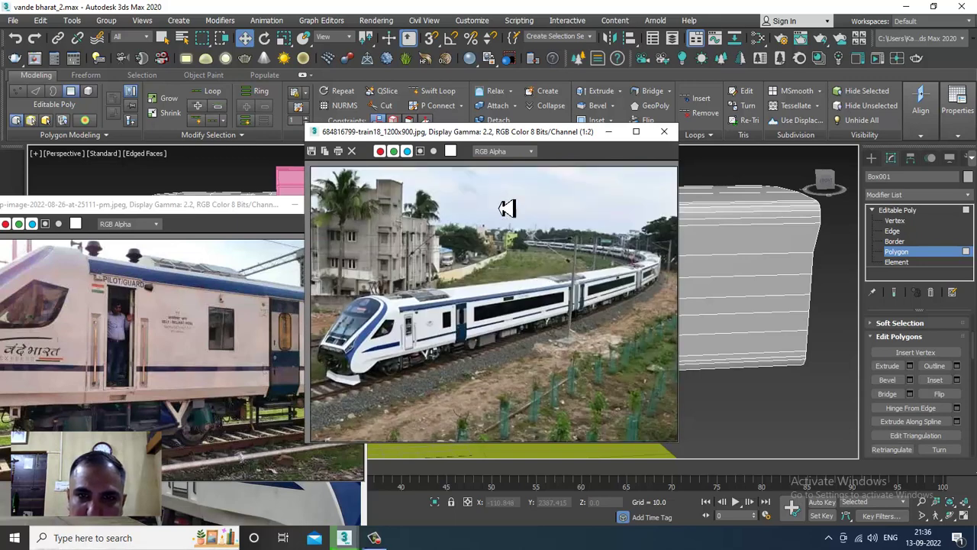
left_click_drag(480, 141, 206, 123)
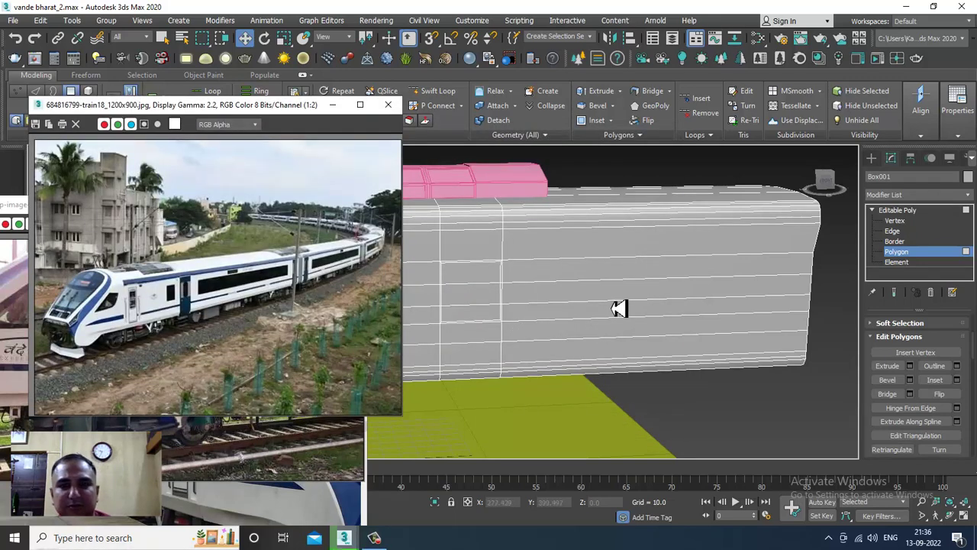
Step: Add two vertical edge loops to the coach body behind the small window with Swift Loop to mark out the passenger door
middle_click_drag(608, 308, 613, 339, "alt")
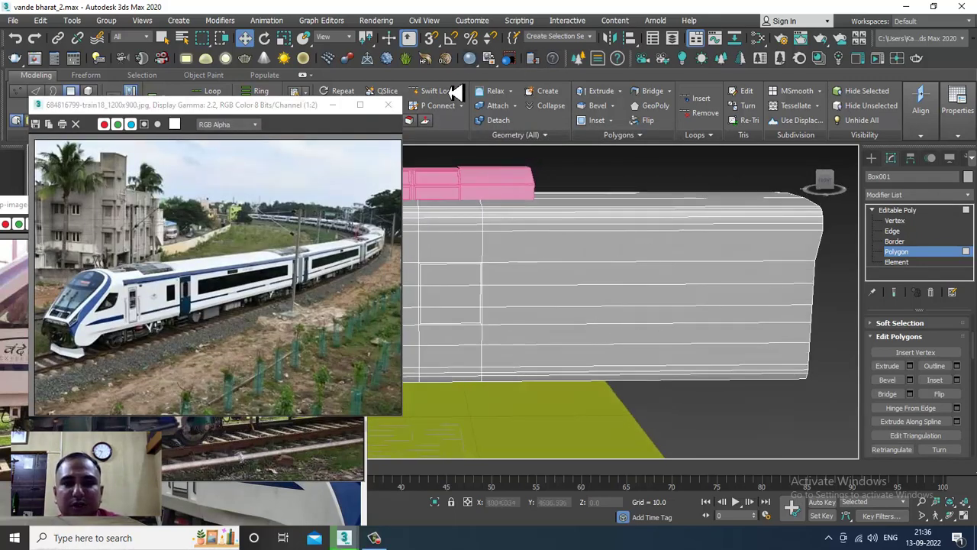
left_click(449, 92)
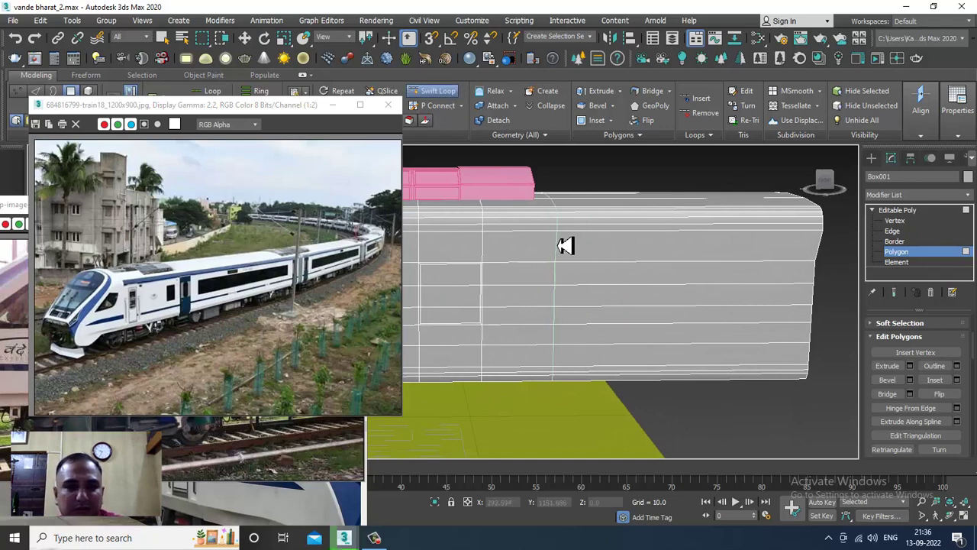
left_click(499, 246)
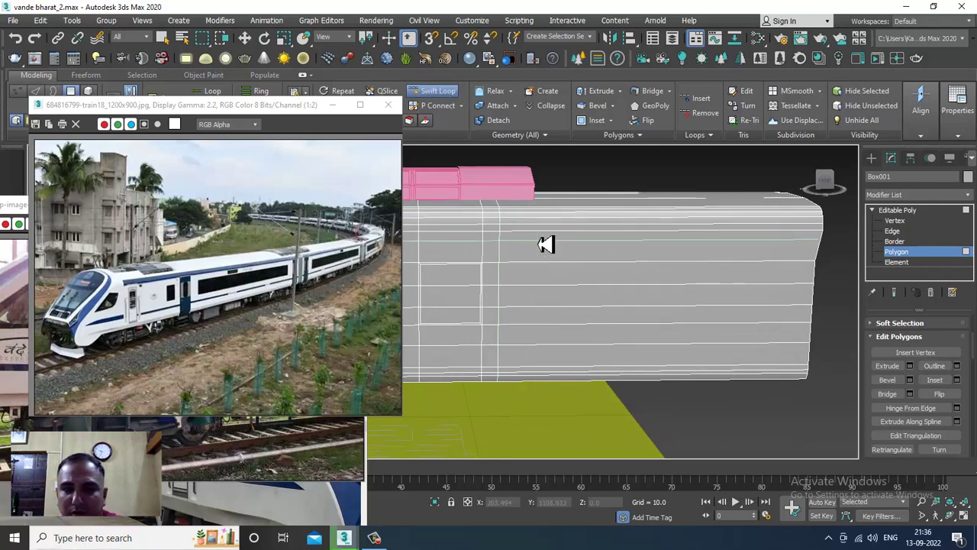
left_click(577, 231)
scroll(611, 238, "down", 6)
middle_click_drag(600, 242, 650, 224)
right_click(713, 246)
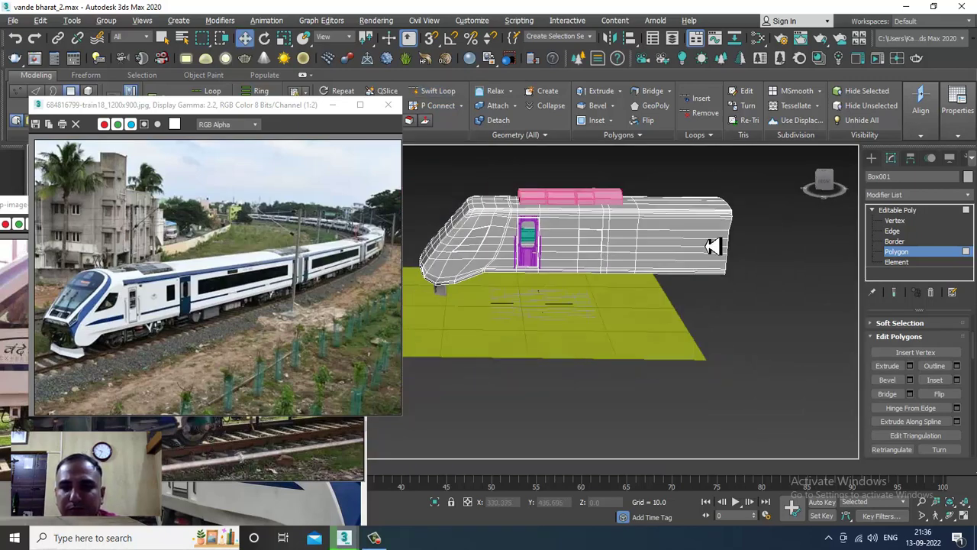
Step: Flatten the rear-end vertices of the coach body along X and move them back to about X 444 to lengthen the coach
middle_click_drag(705, 238, 617, 242)
key("1")
left_click_drag(606, 166, 702, 355)
key("r")
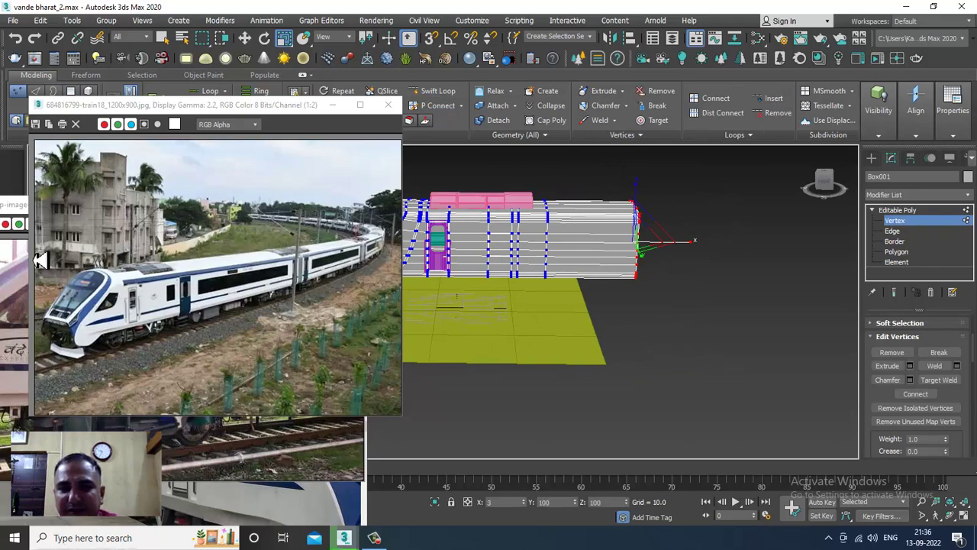
middle_click_drag(709, 265, 721, 264, "alt")
key("w")
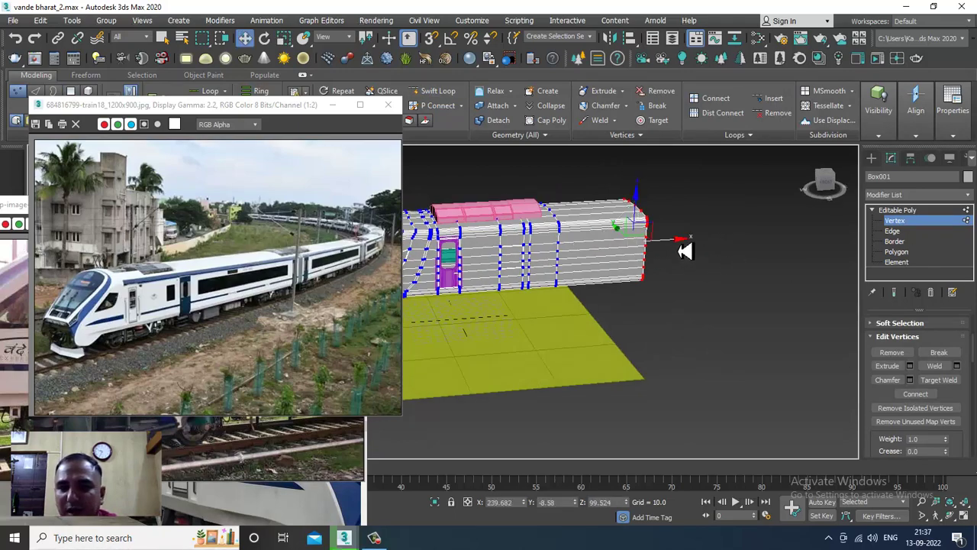
left_click_drag(672, 246, 814, 245)
middle_click_drag(733, 246, 733, 277, "alt")
Step: Compare the reference photos to check the position and height of the passenger door behind the small window
left_click(335, 487)
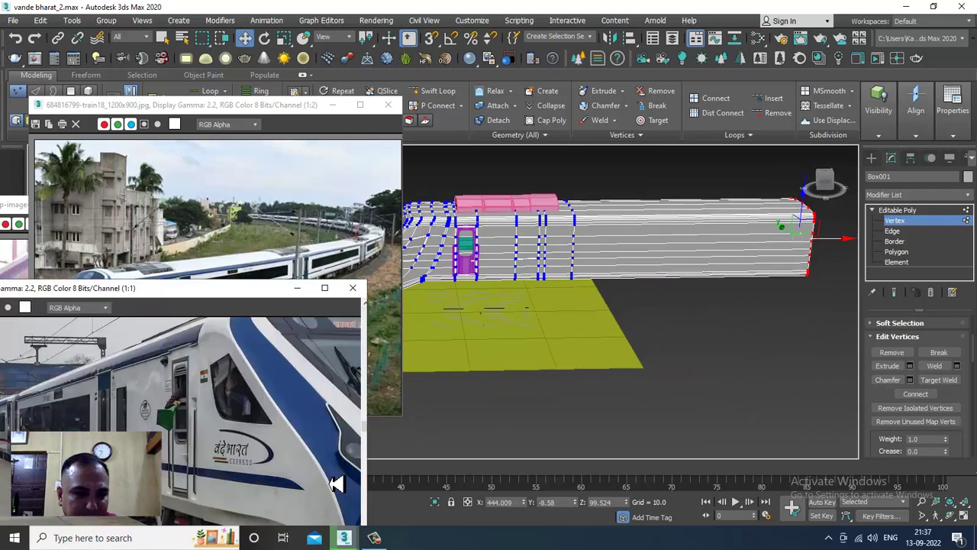
scroll(201, 448, "up", 1)
scroll(186, 440, "down", 1)
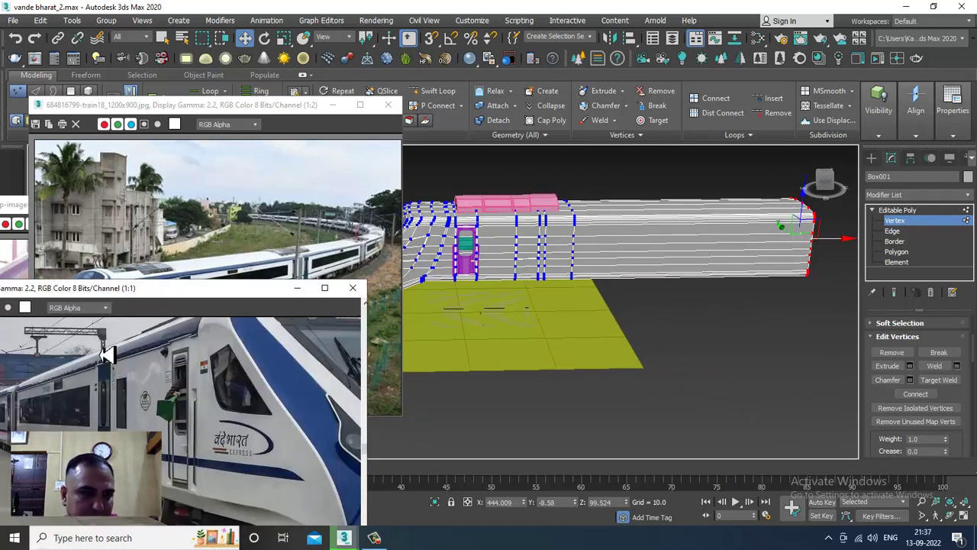
left_click(34, 248)
left_click(25, 279)
scroll(243, 423, "up", 1)
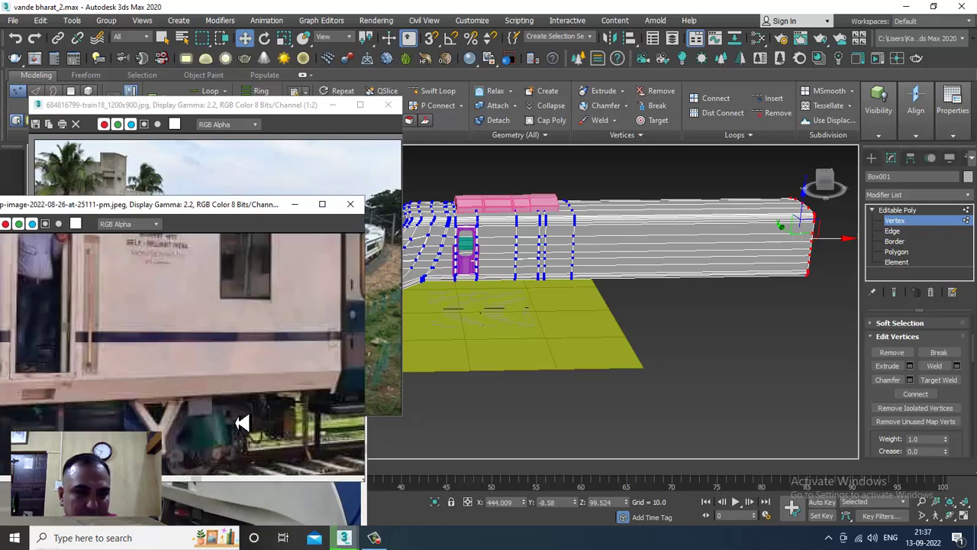
scroll(298, 387, "down", 1)
scroll(595, 359, "up", 5)
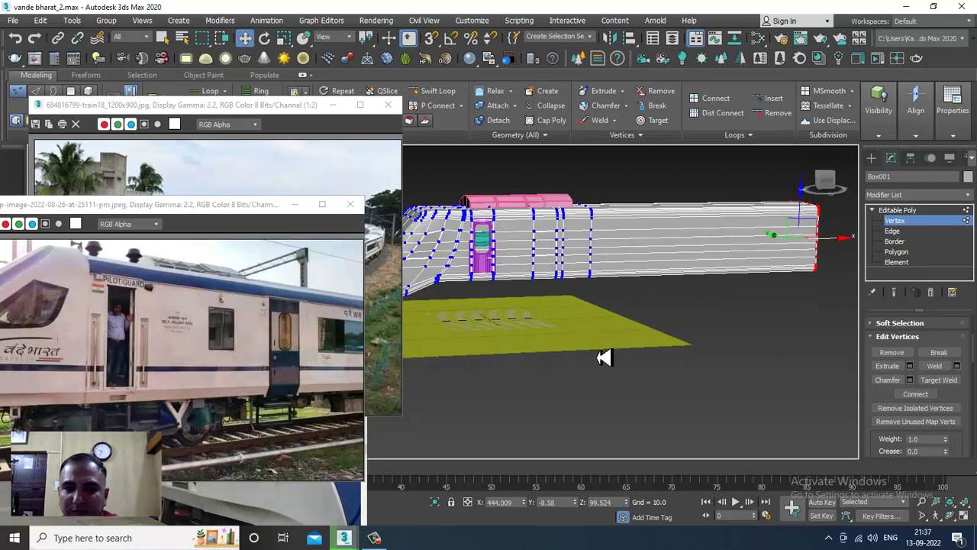
middle_click_drag(686, 296, 680, 314)
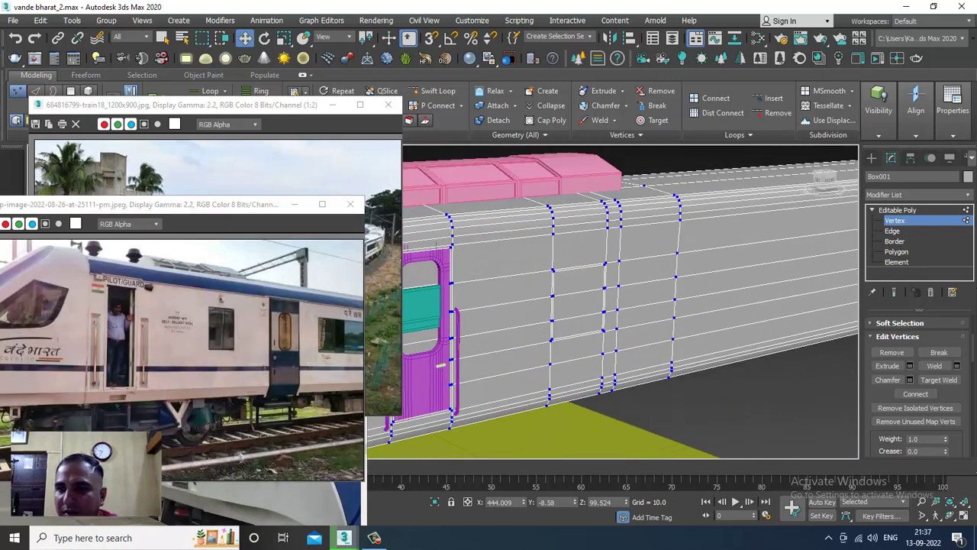
Step: Select the upper and middle coach-side polygons between the two vertical door loops behind the small window
left_click(897, 253)
scroll(656, 244, "up", 4)
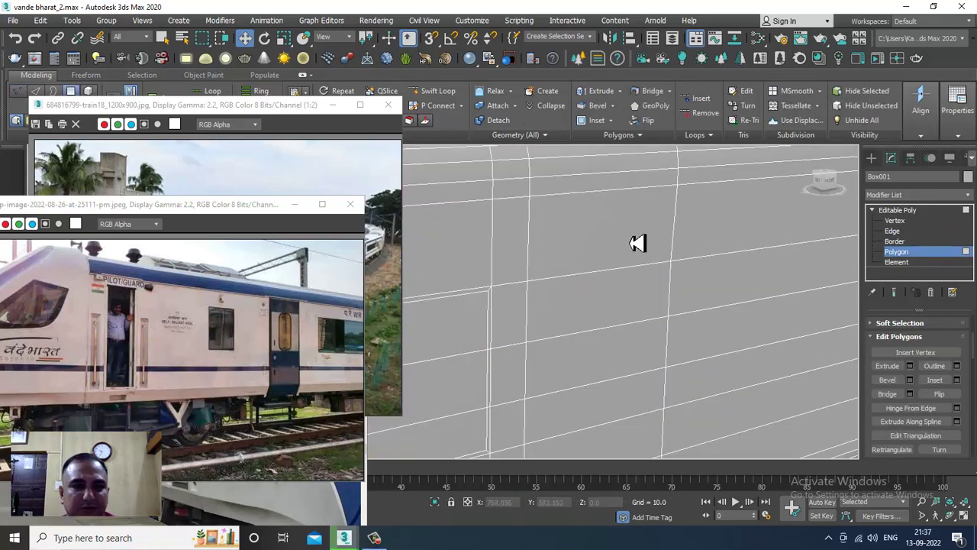
middle_click_drag(628, 240, 637, 266)
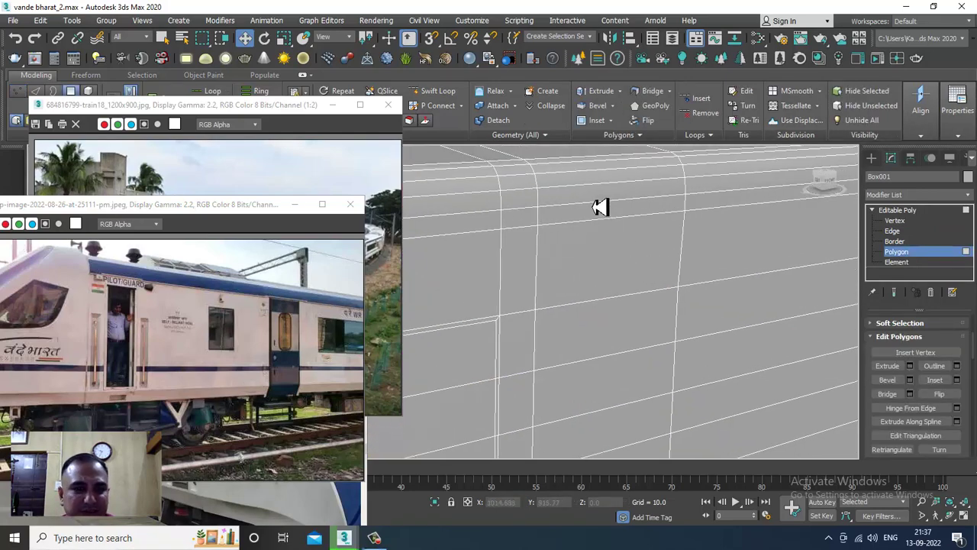
left_click_drag(600, 206, 634, 379)
middle_click_drag(641, 388, 649, 273)
left_click(634, 278, "ctrl")
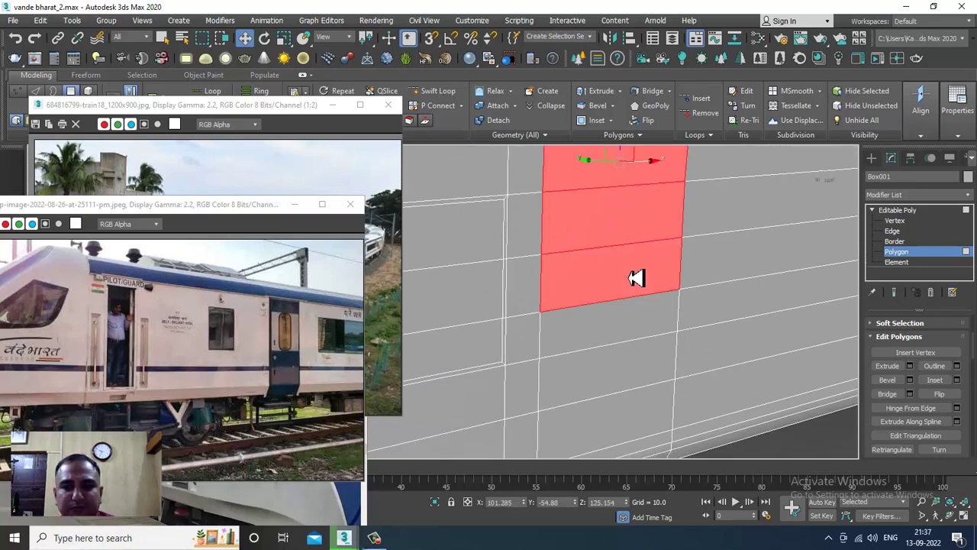
left_click(634, 322, "ctrl")
scroll(634, 382, "down", 4)
middle_click_drag(639, 358, 678, 337, "alt")
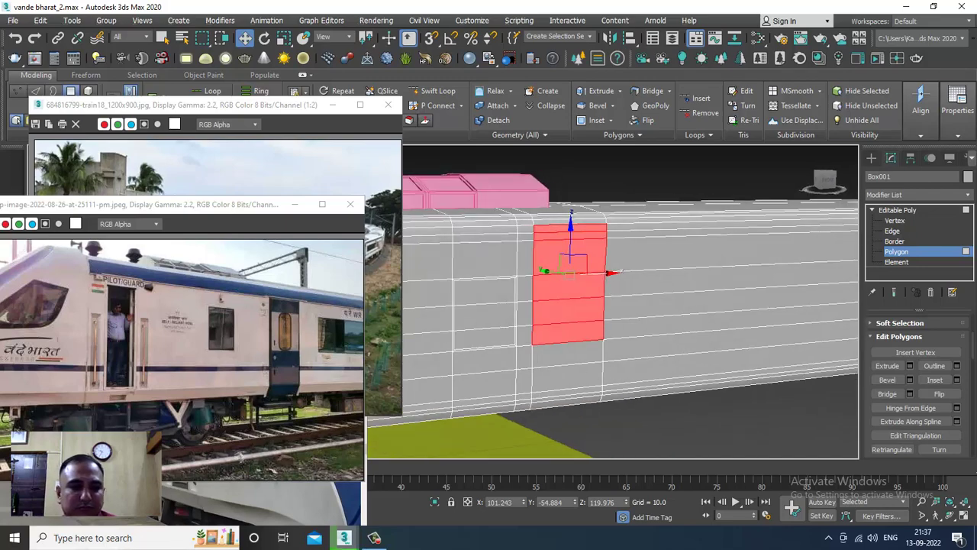
Step: Extend the passenger door polygon selection down to the curved lower edge of the coach body, following the reference photo
left_click(147, 517)
left_click(283, 264)
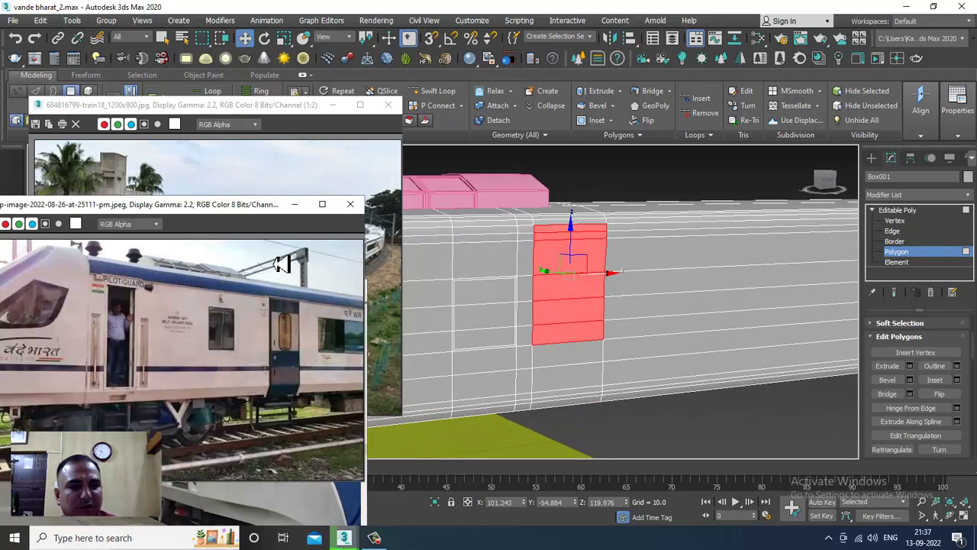
middle_click_drag(696, 314, 682, 318, "alt")
scroll(556, 387, "up", 3)
left_click(582, 342, "ctrl")
left_click(582, 384, "ctrl")
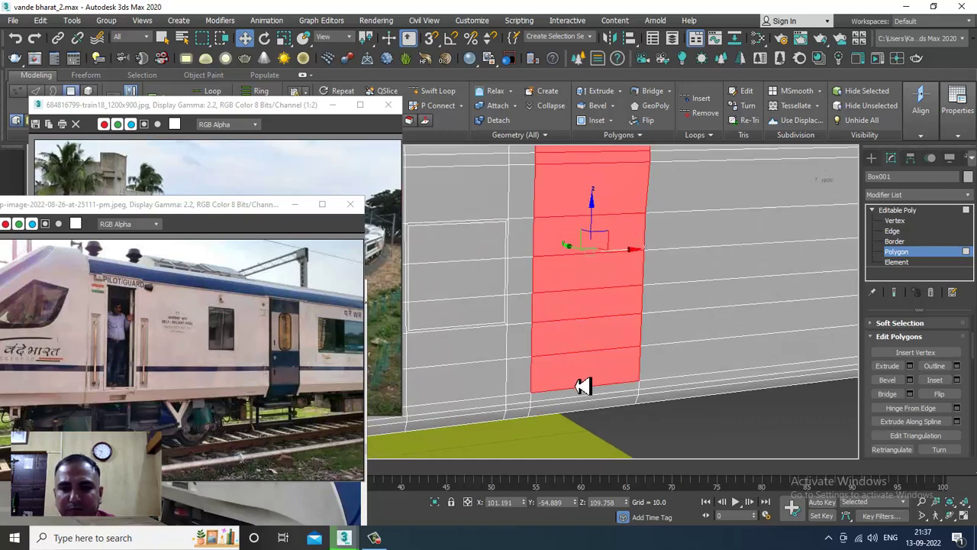
left_click(584, 394, "ctrl")
middle_click_drag(581, 410, 586, 418, "alt")
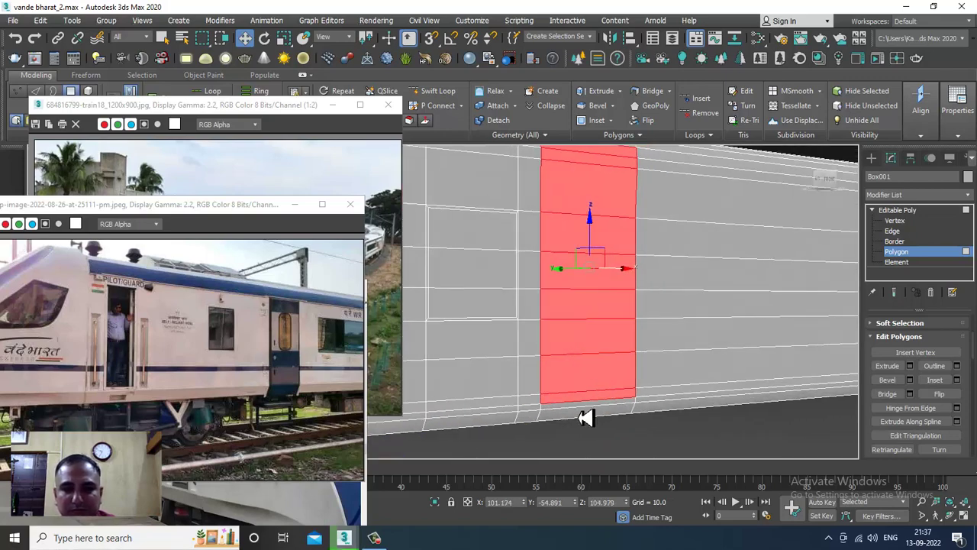
left_click(578, 408, "ctrl")
left_click(577, 415, "ctrl")
middle_click_drag(637, 367, 643, 377, "alt")
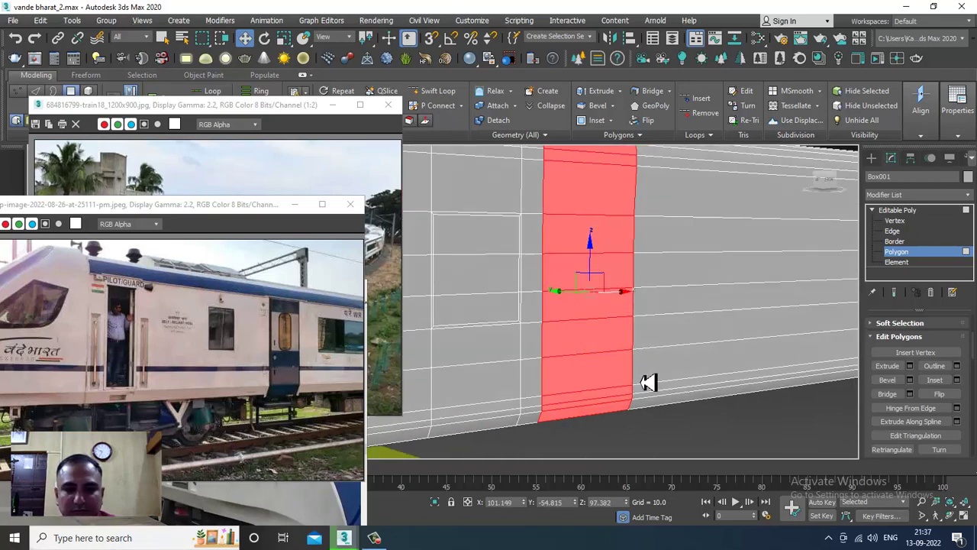
Step: Inset the selected passenger door polygons as a group by 0.756
left_click(958, 381)
middle_click_drag(695, 286, 699, 311, "alt")
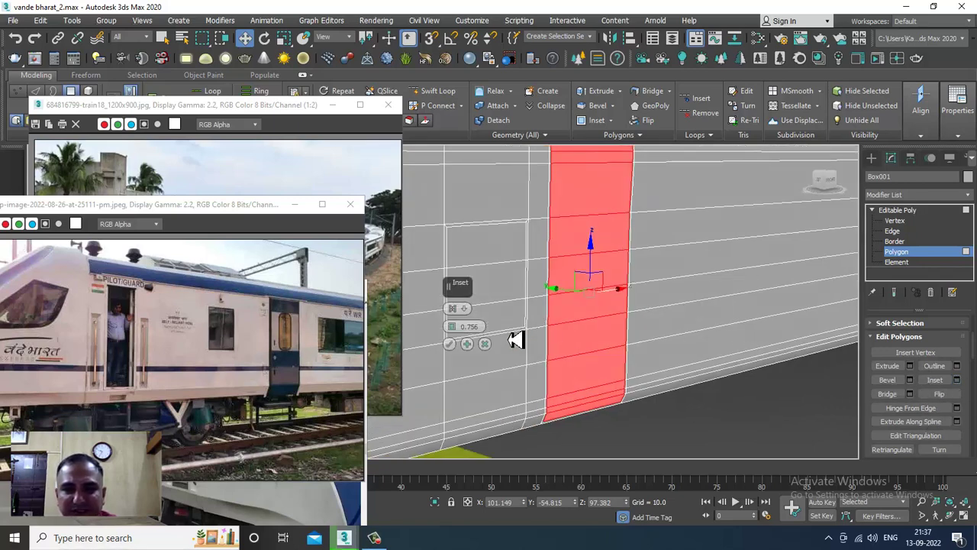
left_click(452, 342)
middle_click_drag(604, 304, 641, 322, "alt")
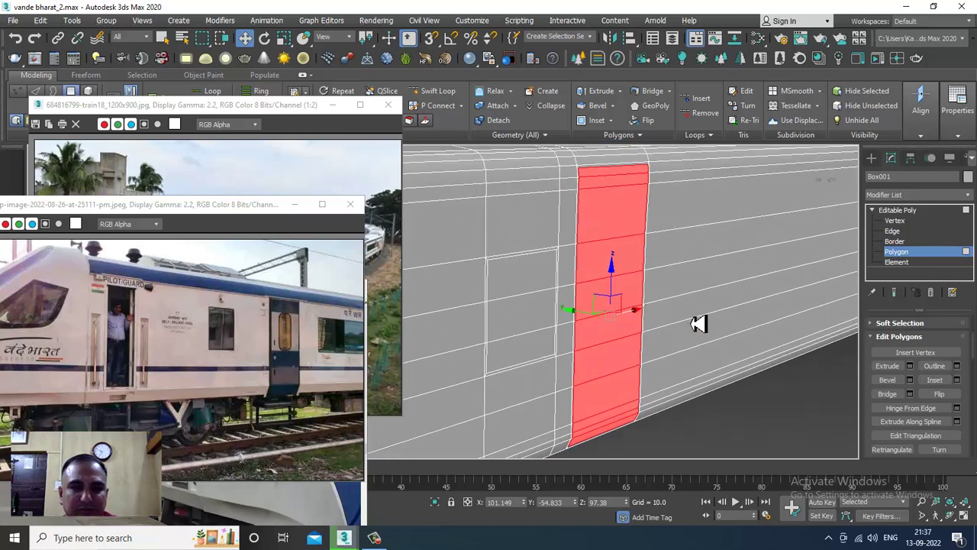
Step: Extrude the inset passenger door polygons slightly outward from the coach side
left_click(910, 367)
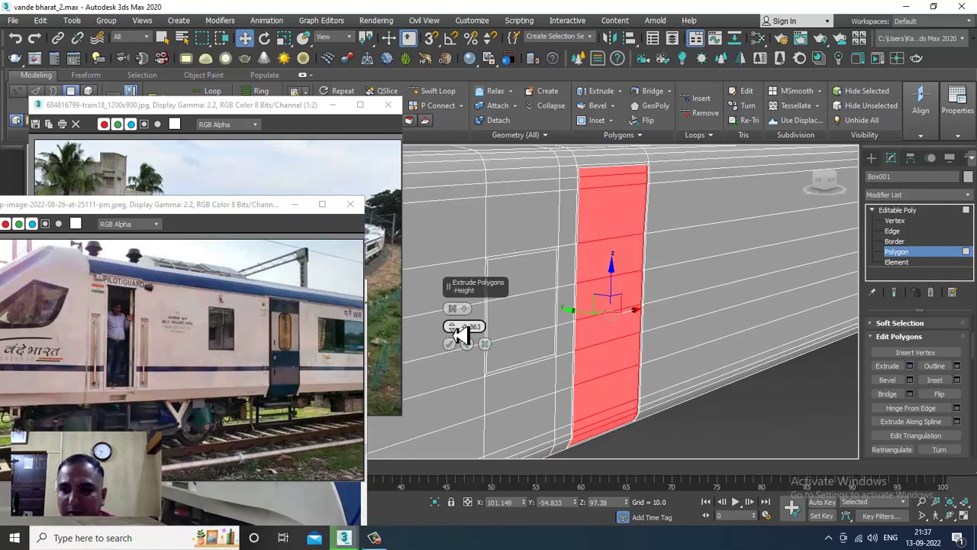
left_click_drag(454, 330, 457, 327)
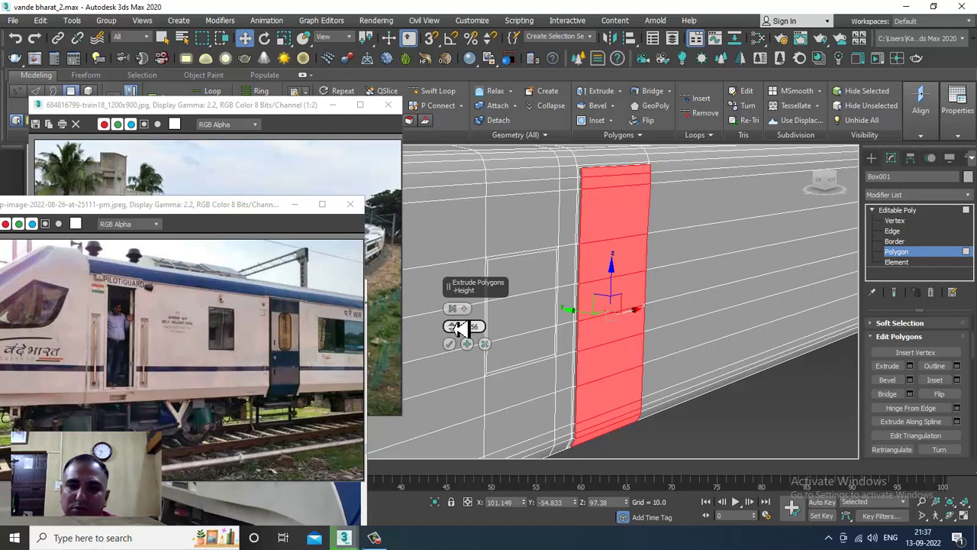
left_click(451, 344)
middle_click_drag(600, 339, 599, 279, "alt")
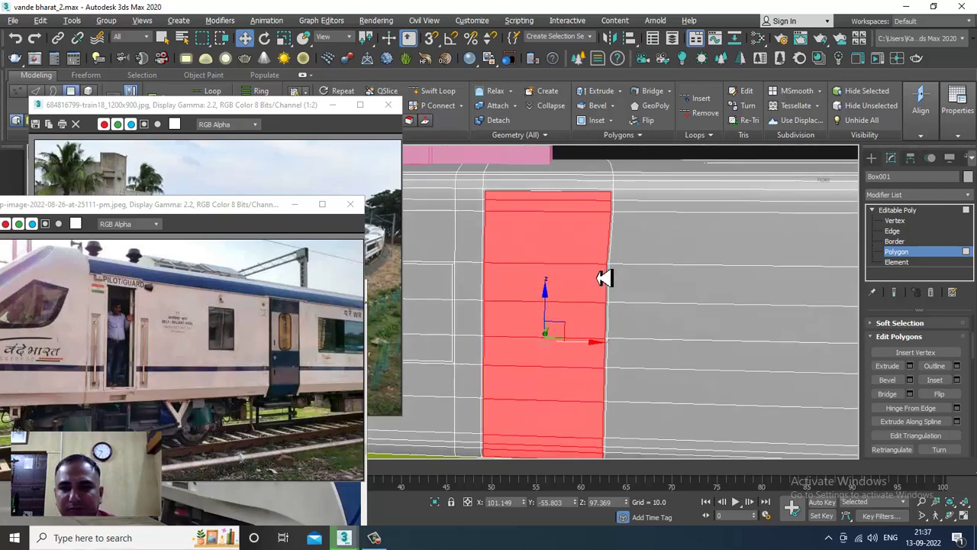
Step: In the front view, move the upper vertices of the door's rear edge about 0.8 along negative X to straighten that edge
key("alt+w")
right_click(676, 232)
key("alt+w")
middle_click_drag(676, 232, 624, 253, "alt")
key("f")
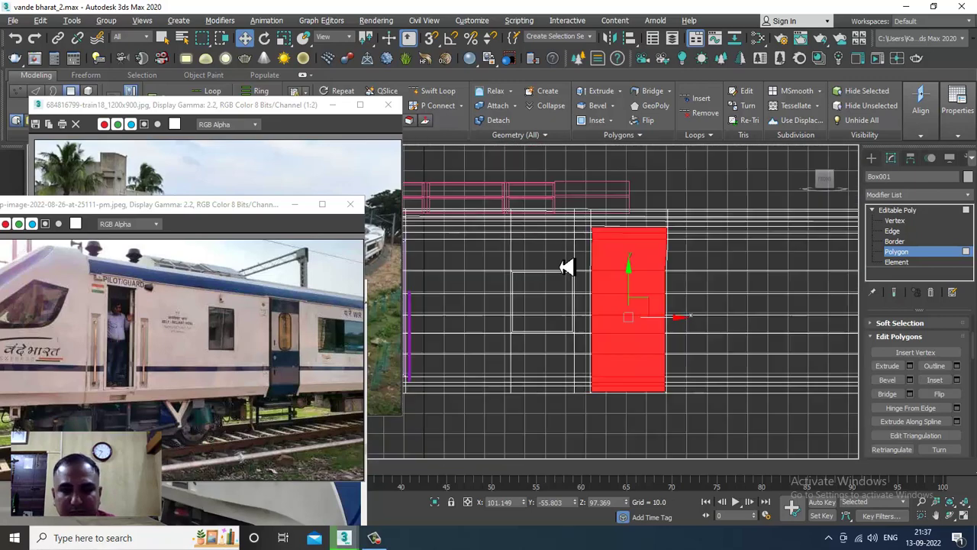
middle_click_drag(559, 266, 519, 270)
scroll(645, 267, "up", 2)
key("1")
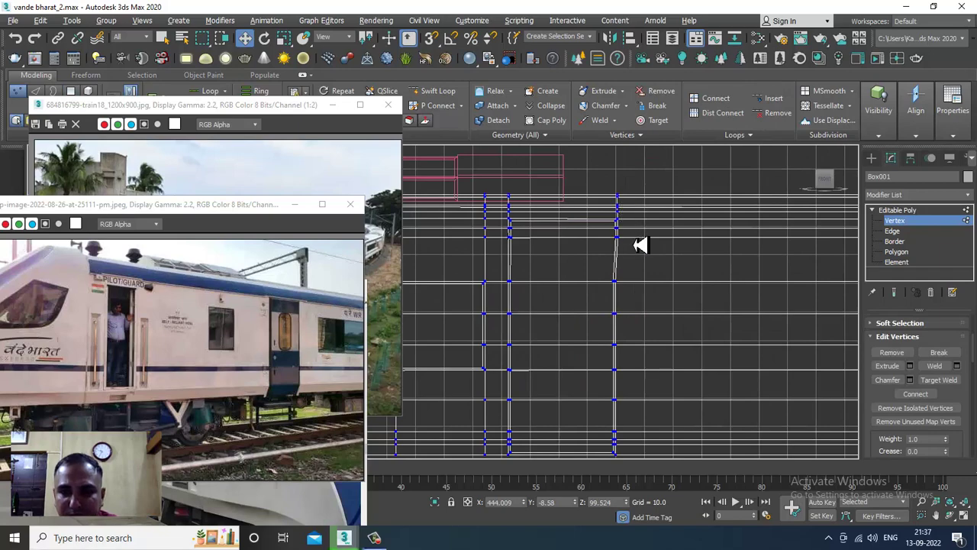
scroll(640, 245, "up", 2)
middle_click_drag(646, 255, 639, 271)
scroll(639, 271, "down", 1)
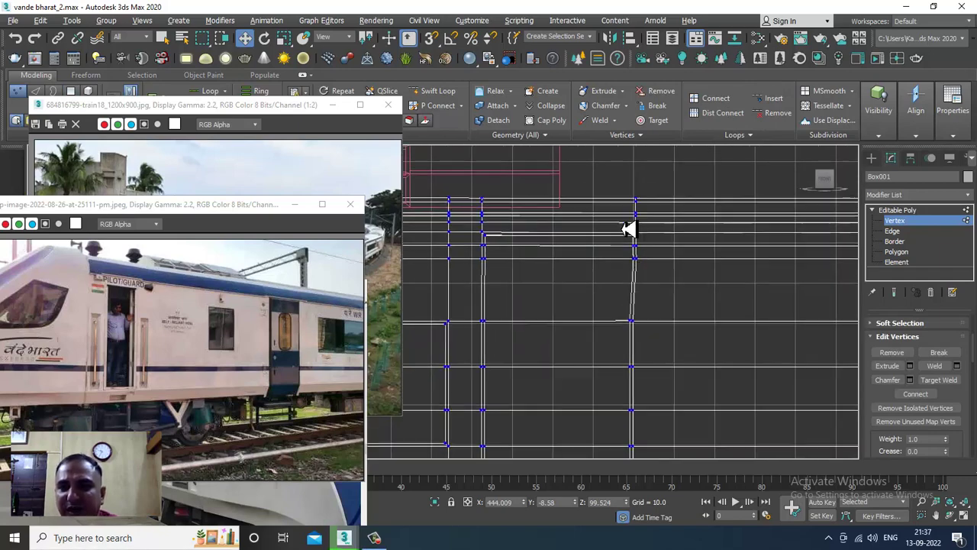
left_click_drag(611, 182, 679, 277)
scroll(677, 260, "up", 2)
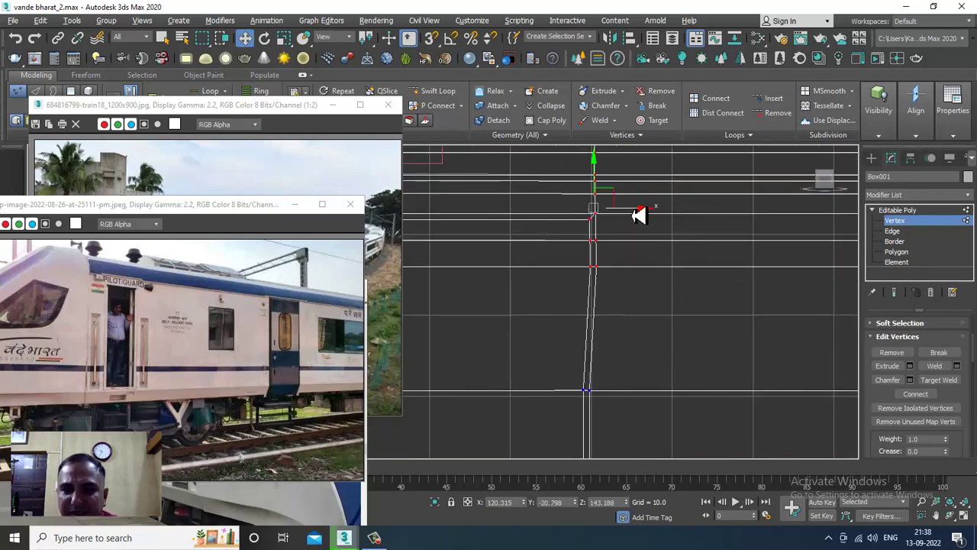
left_click_drag(638, 215, 633, 215)
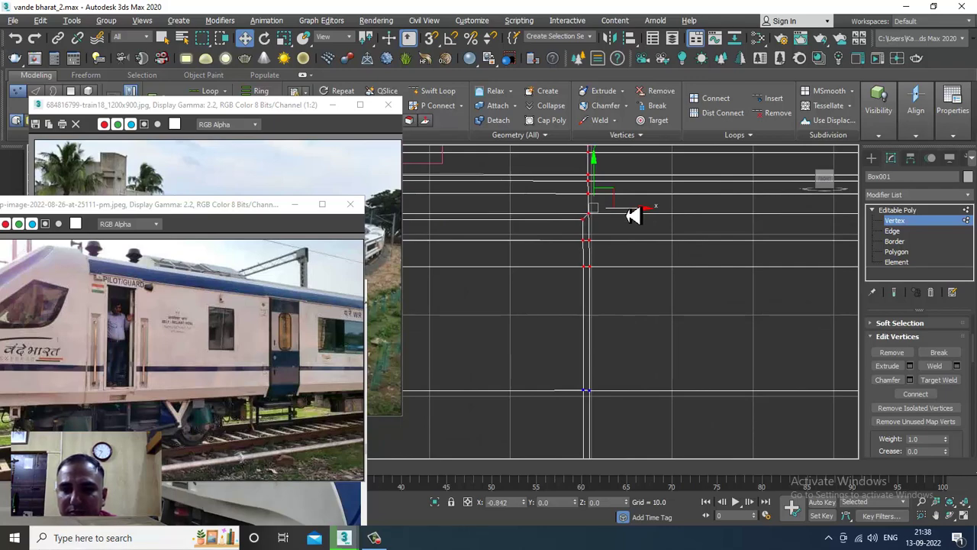
scroll(607, 318, "down", 2)
key("alt+w")
middle_click_drag(741, 397, 622, 316)
key("alt+w")
scroll(737, 331, "down", 2)
scroll(622, 317, "up", 3)
left_click(916, 219)
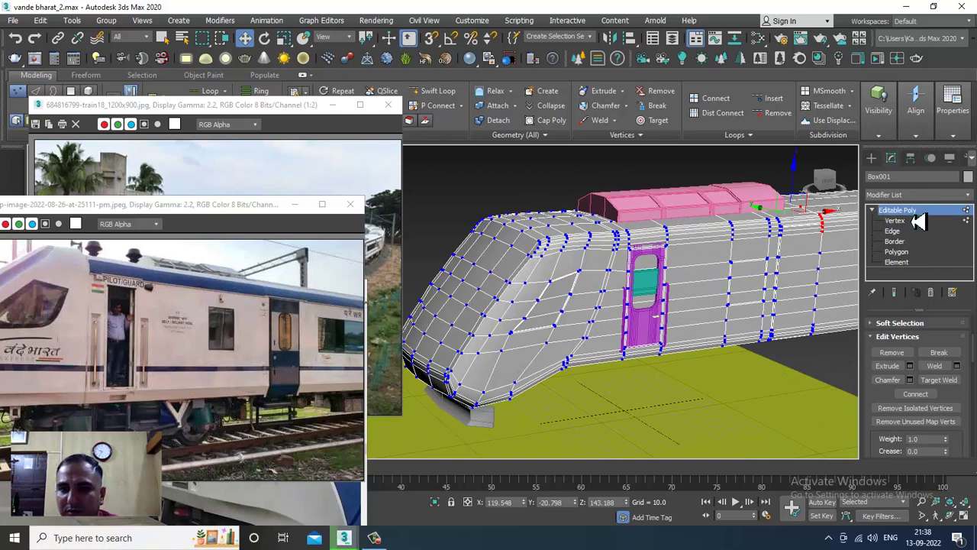
Step: Select the cab door together with its window, both handrails and the door handle
scroll(664, 306, "up", 5)
left_click(642, 295)
scroll(642, 327, "up", 3)
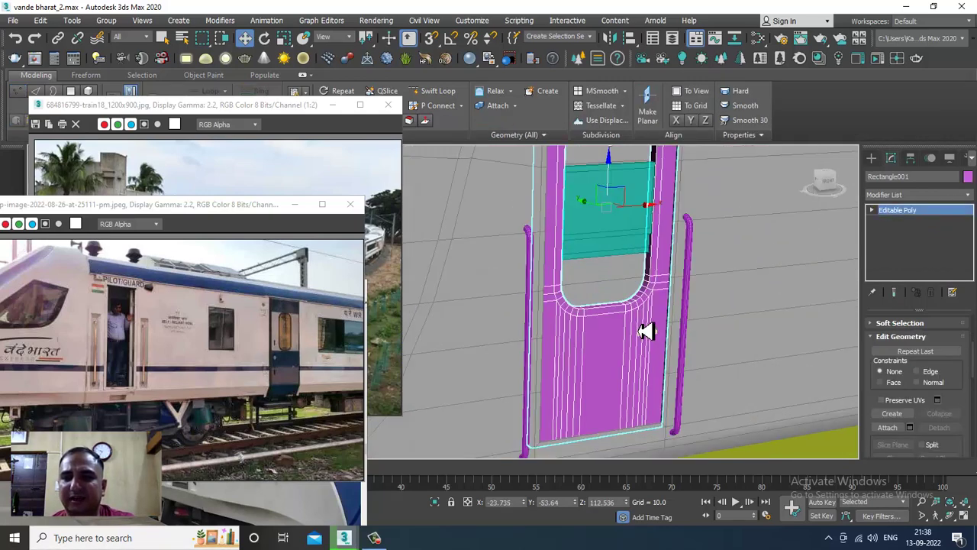
left_click(687, 303, "ctrl")
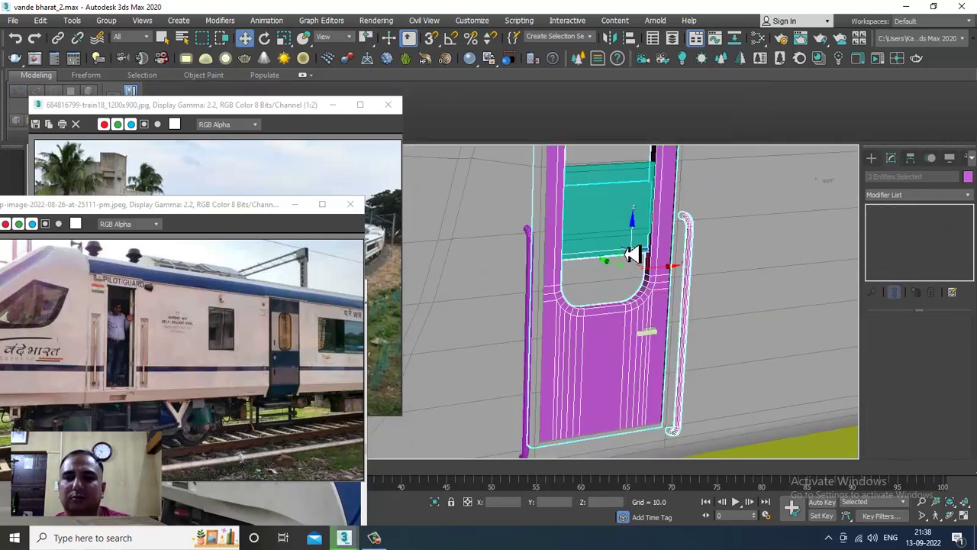
left_click(534, 268, "ctrl")
left_click(655, 340, "ctrl")
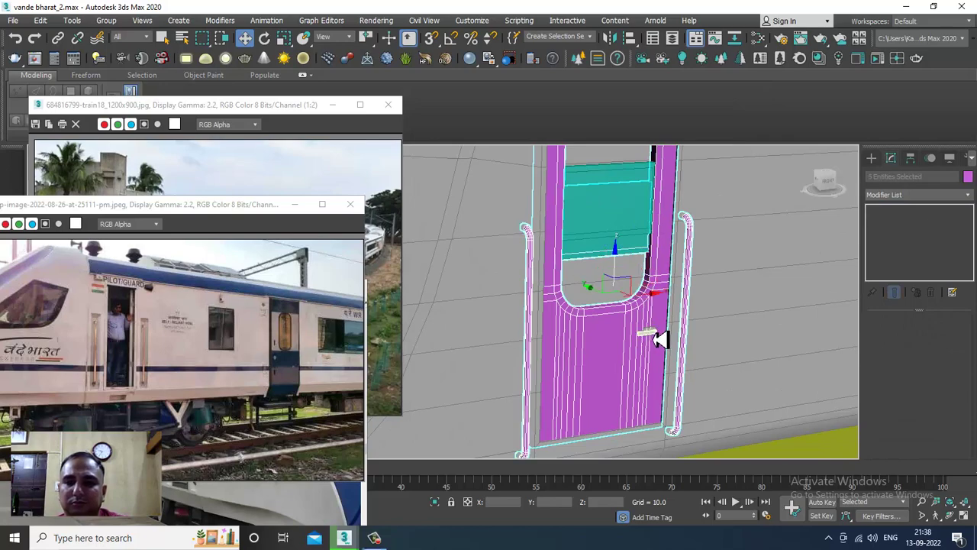
left_click(654, 336, "ctrl")
scroll(652, 332, "down", 5)
middle_click_drag(617, 303, 698, 296, "alt")
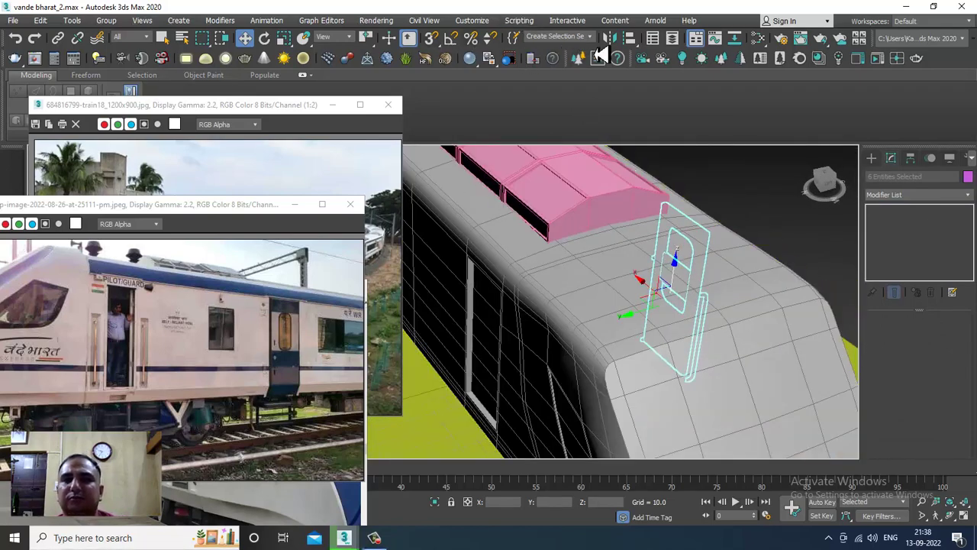
Step: Mirror a copy of the cab door assembly across the Y axis and move it onto the opposite side of the coach
left_click(610, 41)
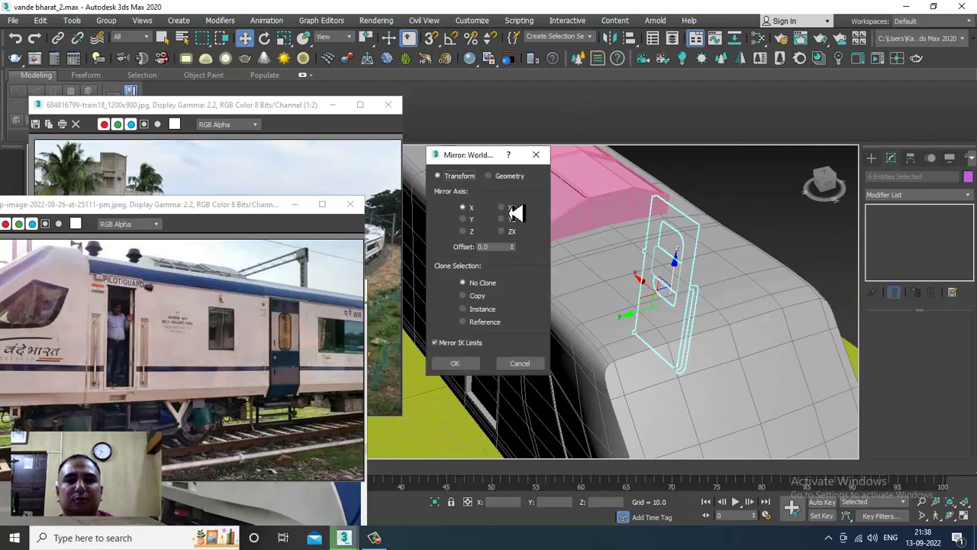
left_click(467, 219)
left_click(468, 364)
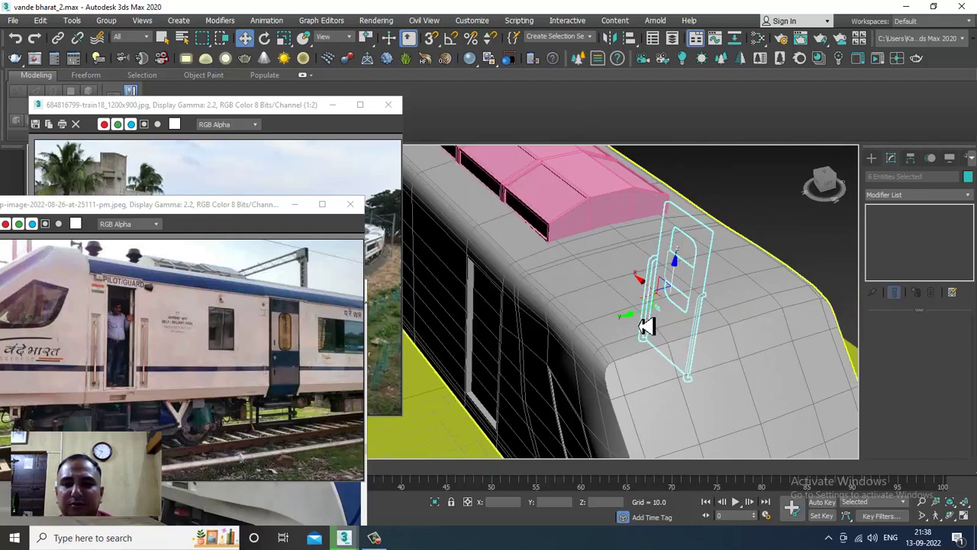
left_click_drag(646, 327, 504, 353)
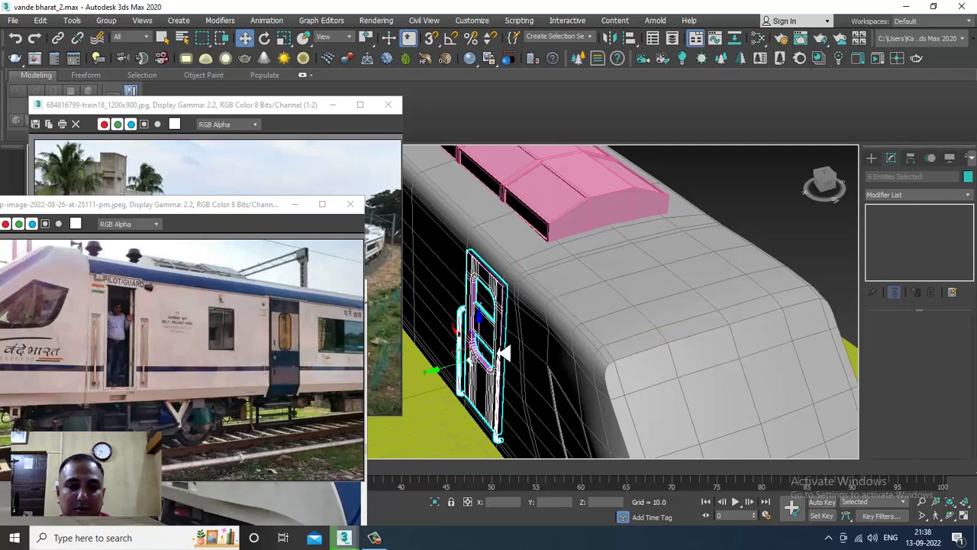
mouse_move(499, 339)
middle_mouse_down("alt")
mouse_move(598, 220)
mouse_move(545, 280)
mouse_move(540, 302)
mouse_move(494, 326)
middle_mouse_up("alt")
scroll(547, 284, "up", 5)
scroll(541, 291, "down", 2)
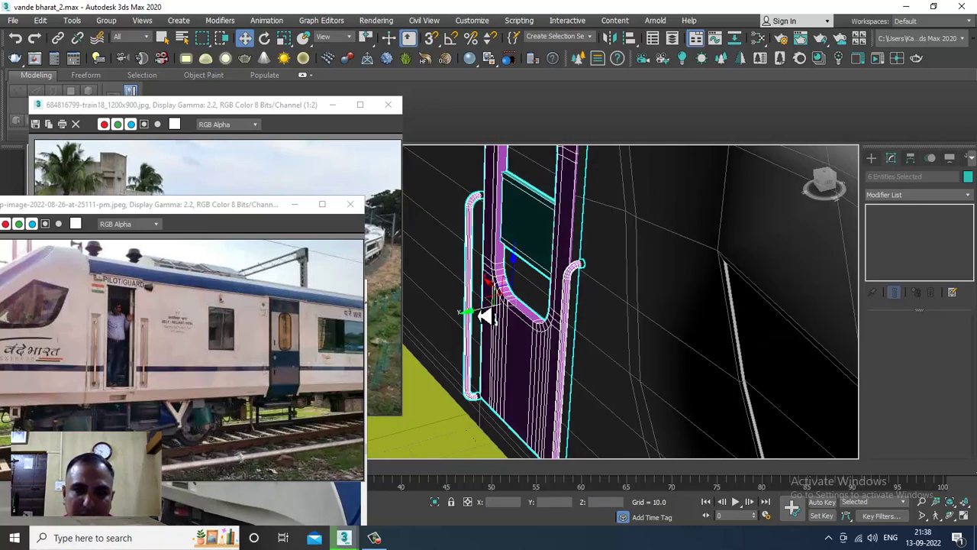
left_click_drag(485, 315, 489, 316)
scroll(491, 316, "down", 5)
middle_click_drag(493, 317, 664, 327, "alt")
middle_click_drag(664, 326, 664, 283)
scroll(689, 277, "down", 3)
Step: Delete the mirrored cab door assembly from the opposite side of the coach
left_click(374, 541)
left_click(374, 542)
scroll(692, 287, "down", 5)
key("Delete")
scroll(634, 272, "up", 3)
middle_click_drag(606, 277, 644, 274, "alt")
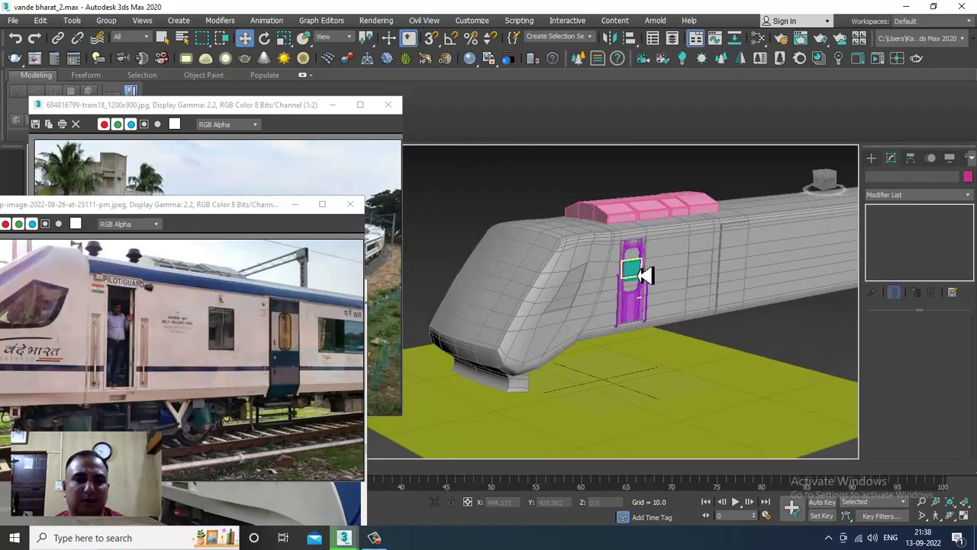
Step: Move the three reference image viewers further off the model and select the coach body
left_click(153, 159)
left_click_drag(281, 115, 134, 117)
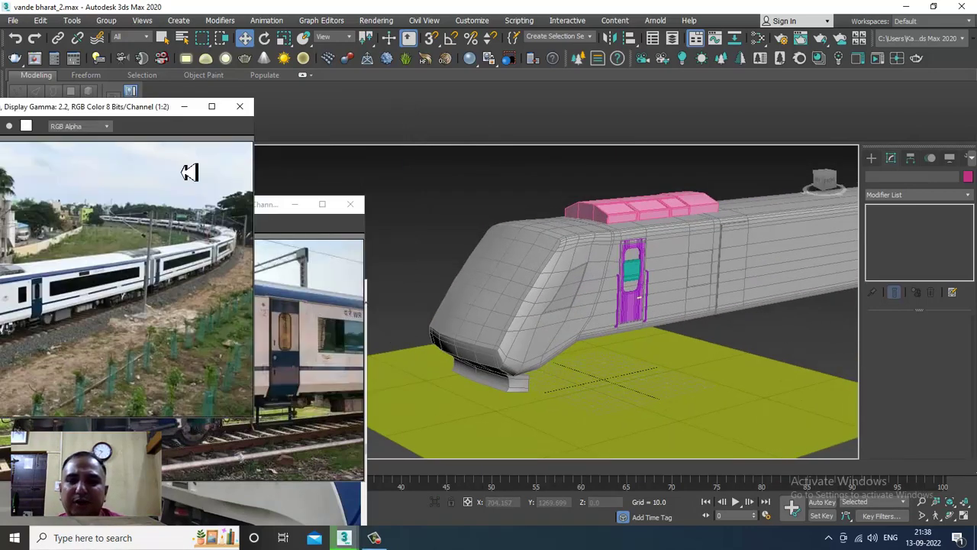
scroll(709, 293, "up", 3)
scroll(690, 281, "down", 5)
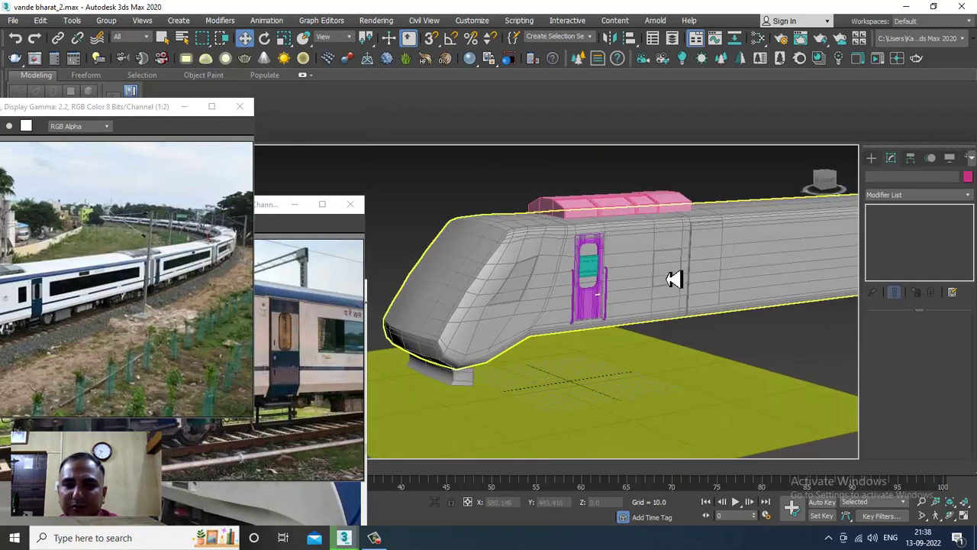
left_click(593, 292)
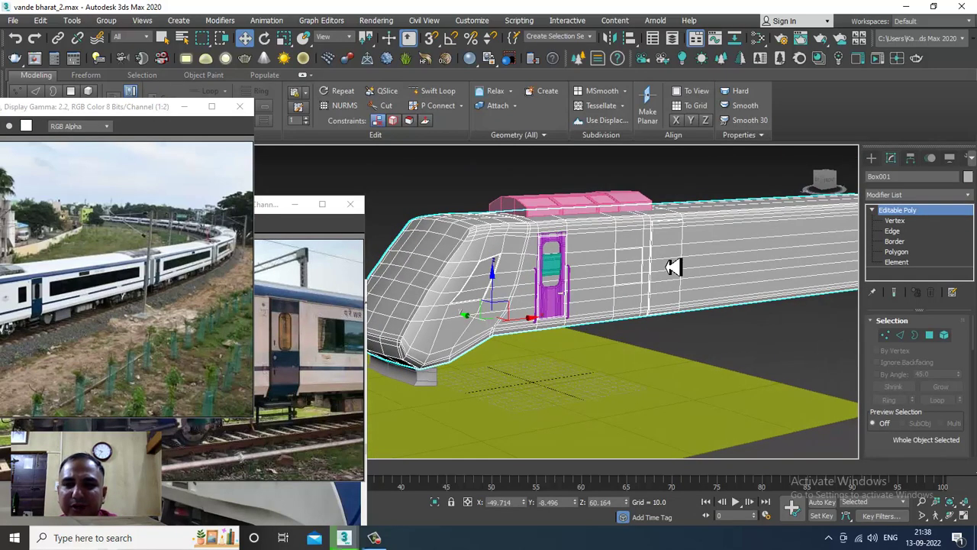
left_click_drag(280, 211, 226, 211)
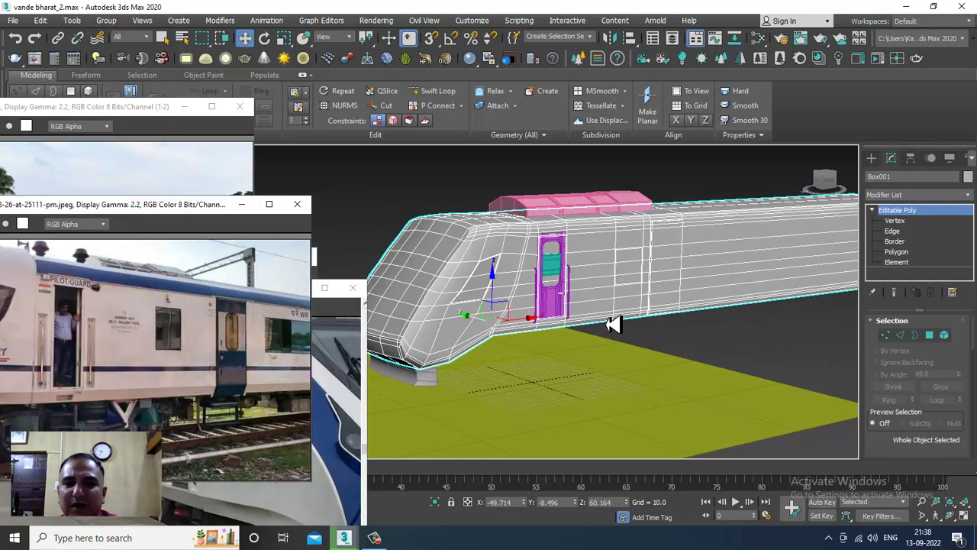
middle_click_drag(612, 325, 592, 326, "alt")
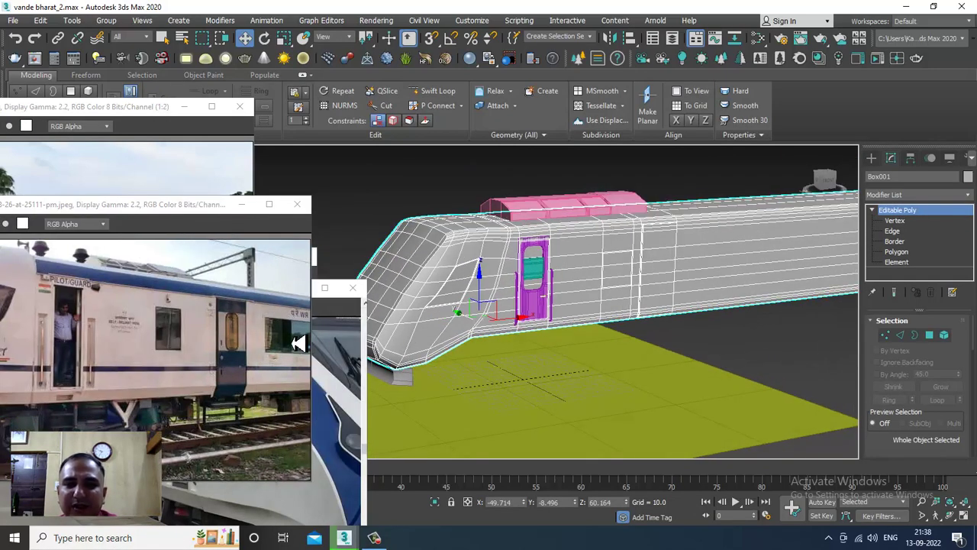
left_click(357, 395)
left_click_drag(275, 288, 229, 289)
middle_click_drag(668, 370, 666, 365, "alt")
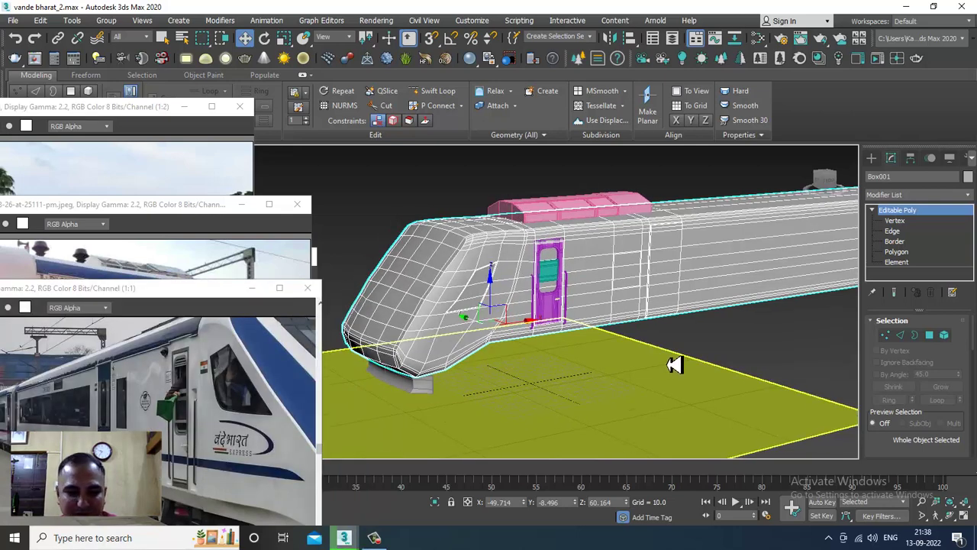